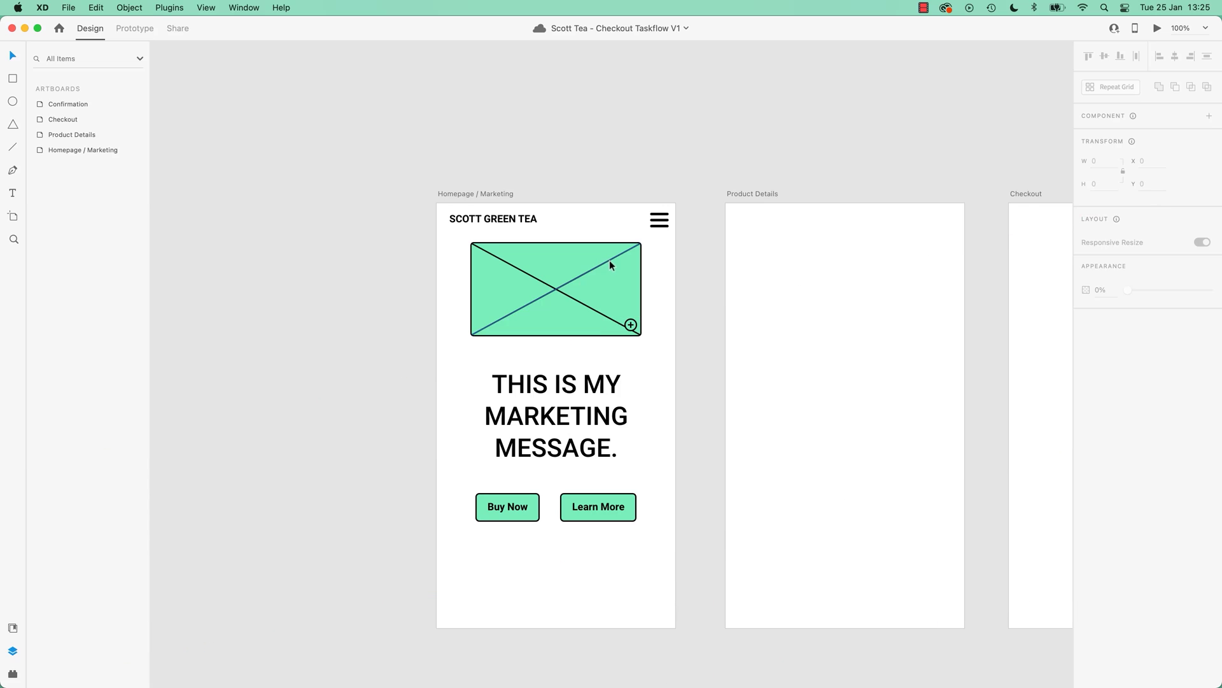
# Step: Undo the accidental drag of the placeholder's diagonal line and deselect it
pyautogui.moveTo(610, 265); pyautogui.dragTo(659, 151)
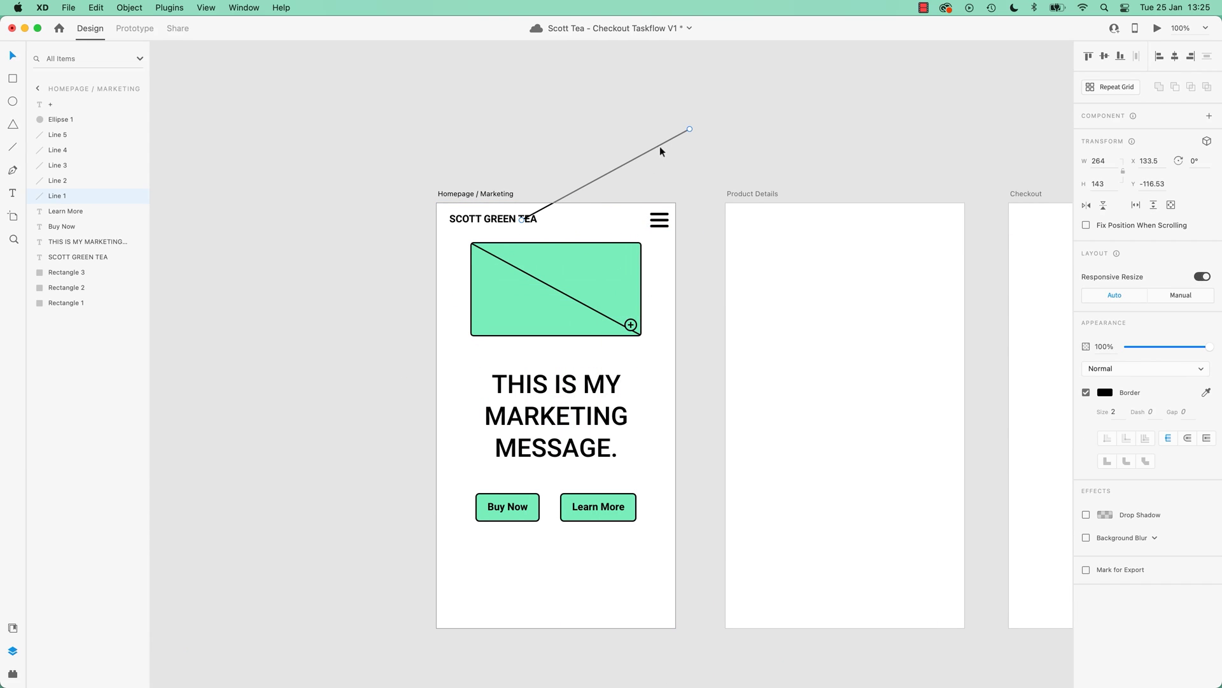
pyautogui.press('super+z')
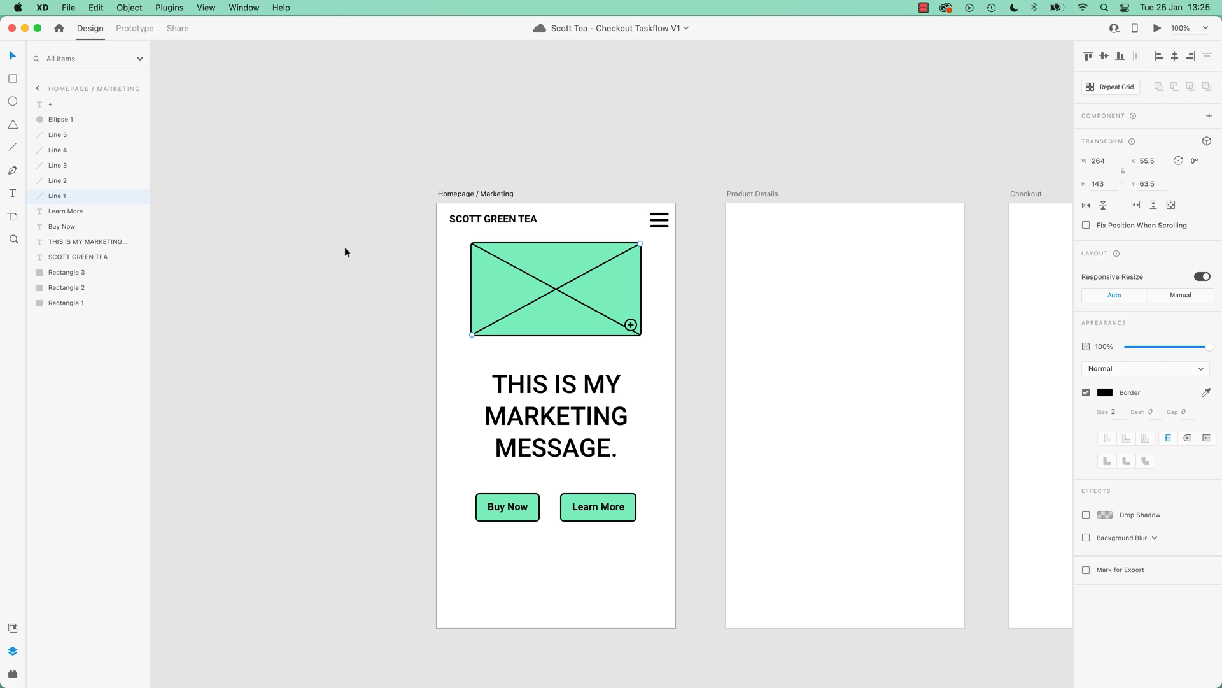
pyautogui.click(370, 284)
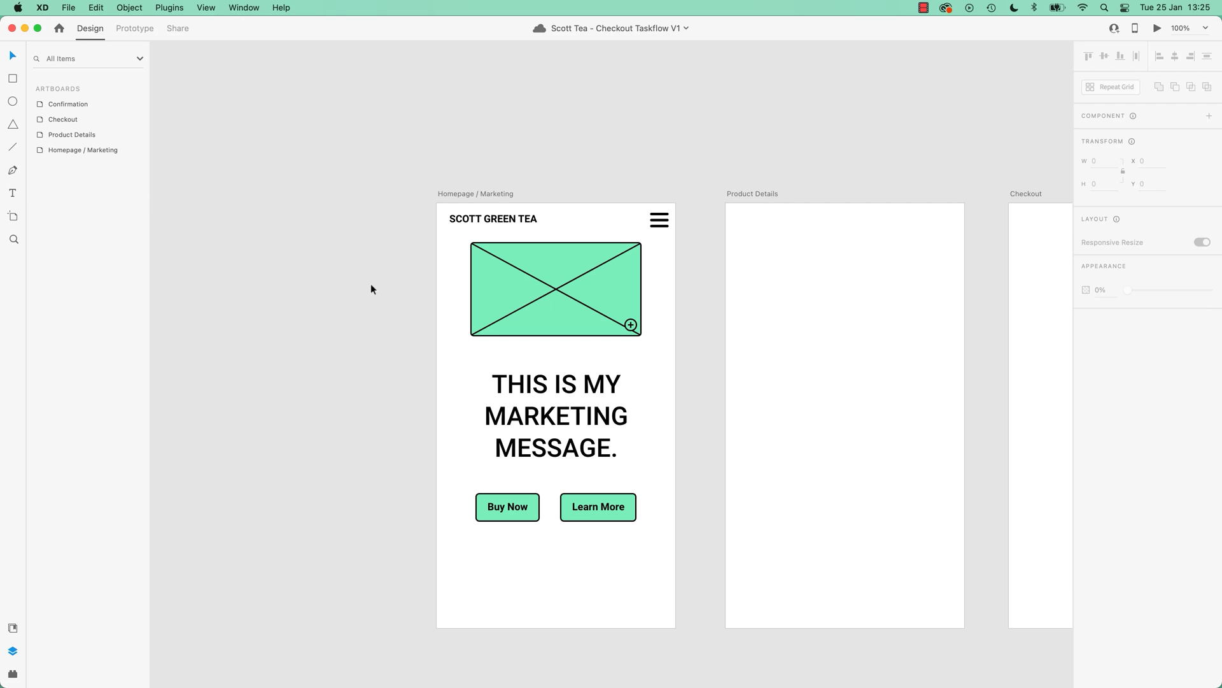
# Step: Draw a new empty rectangle on the Product Details artboard
pyautogui.click(13, 79)
pyautogui.moveTo(785, 268); pyautogui.dragTo(935, 386)
pyautogui.press('Escape')
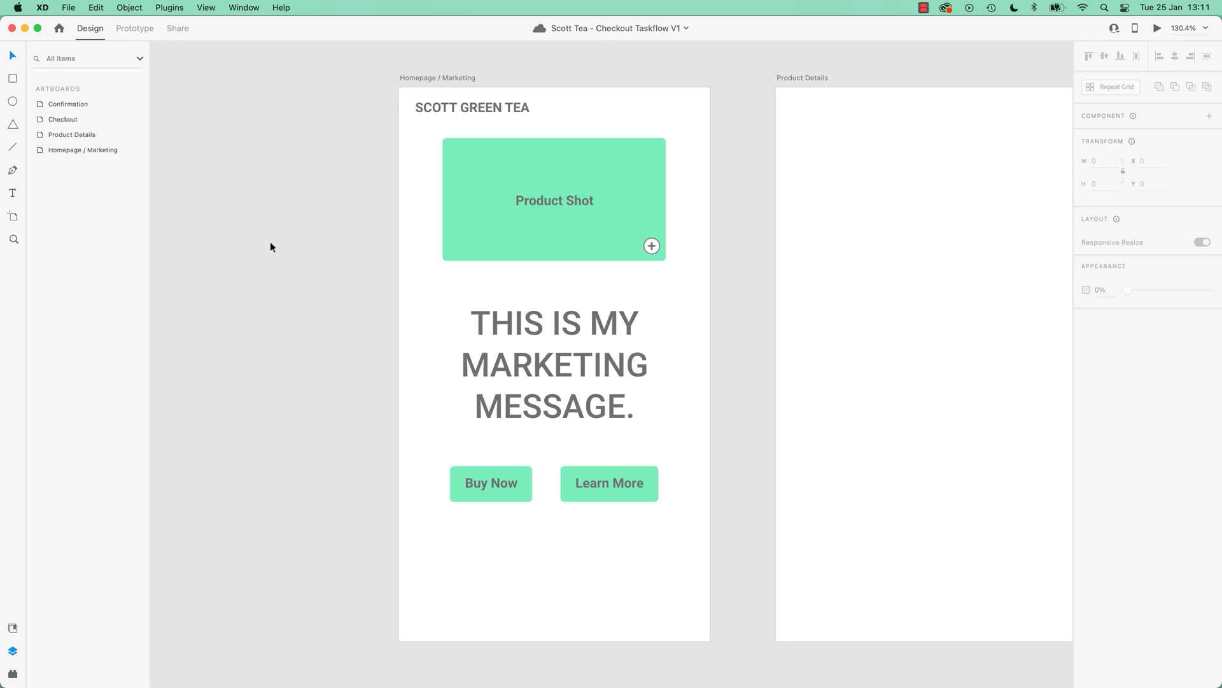
# Step: Draw a trial triangle below the Buy Now button, then delete it
pyautogui.click(13, 124)
pyautogui.moveTo(484, 537); pyautogui.dragTo(576, 608)
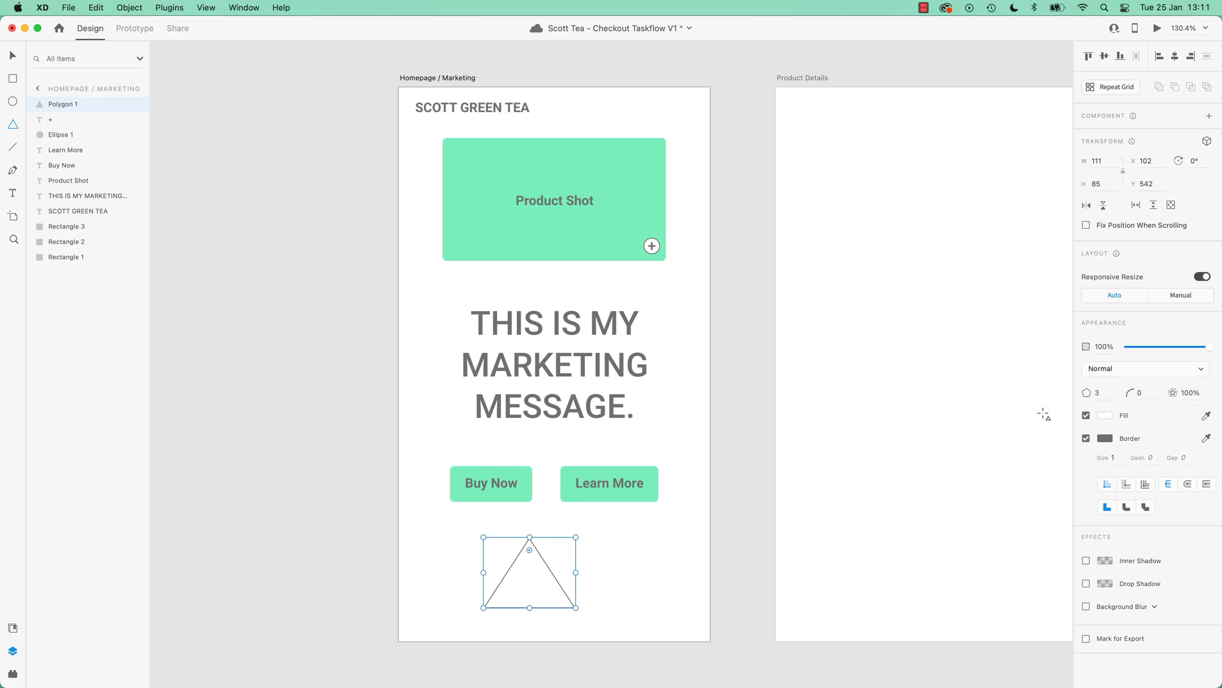
pyautogui.press('BackSpace')
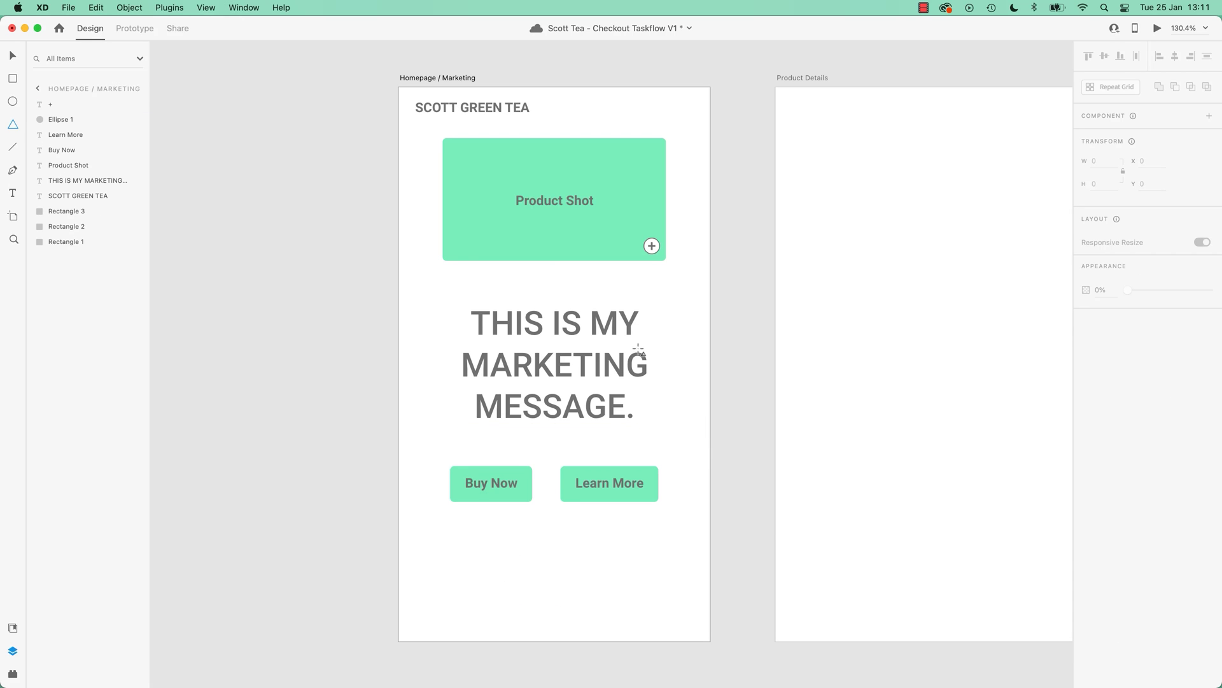
# Step: Select the green Product Shot rectangle and zoom in to it
pyautogui.click(13, 56)
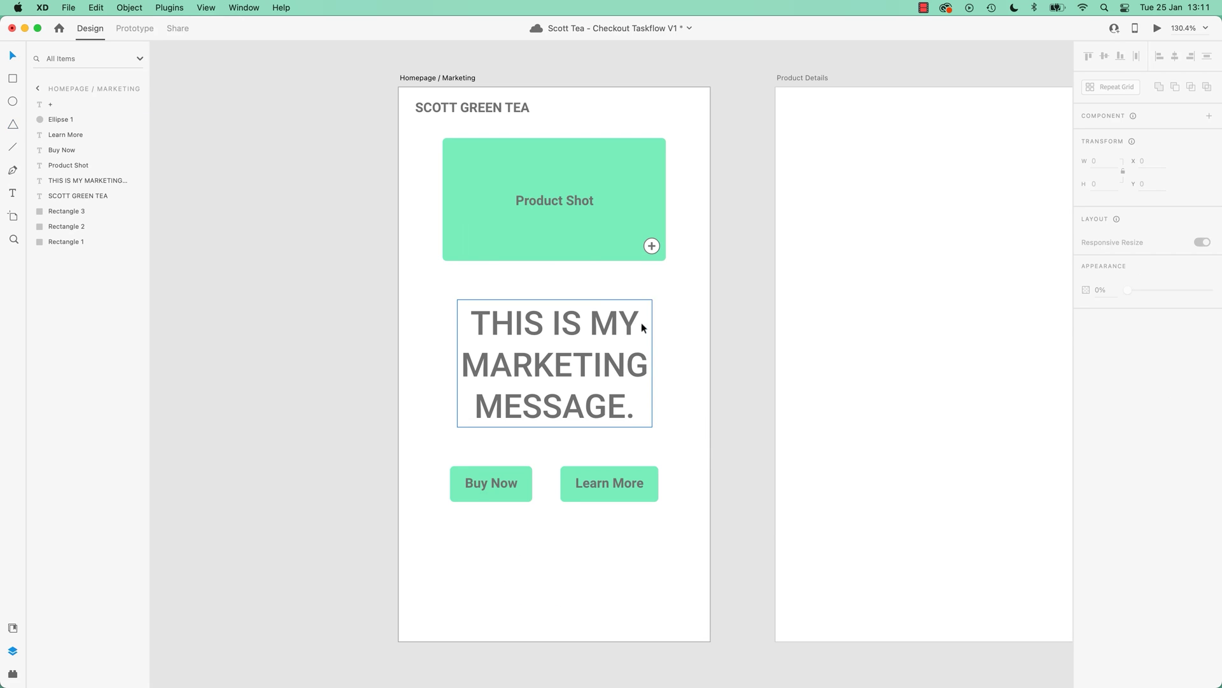
pyautogui.click(581, 250)
pyautogui.press('super+3')
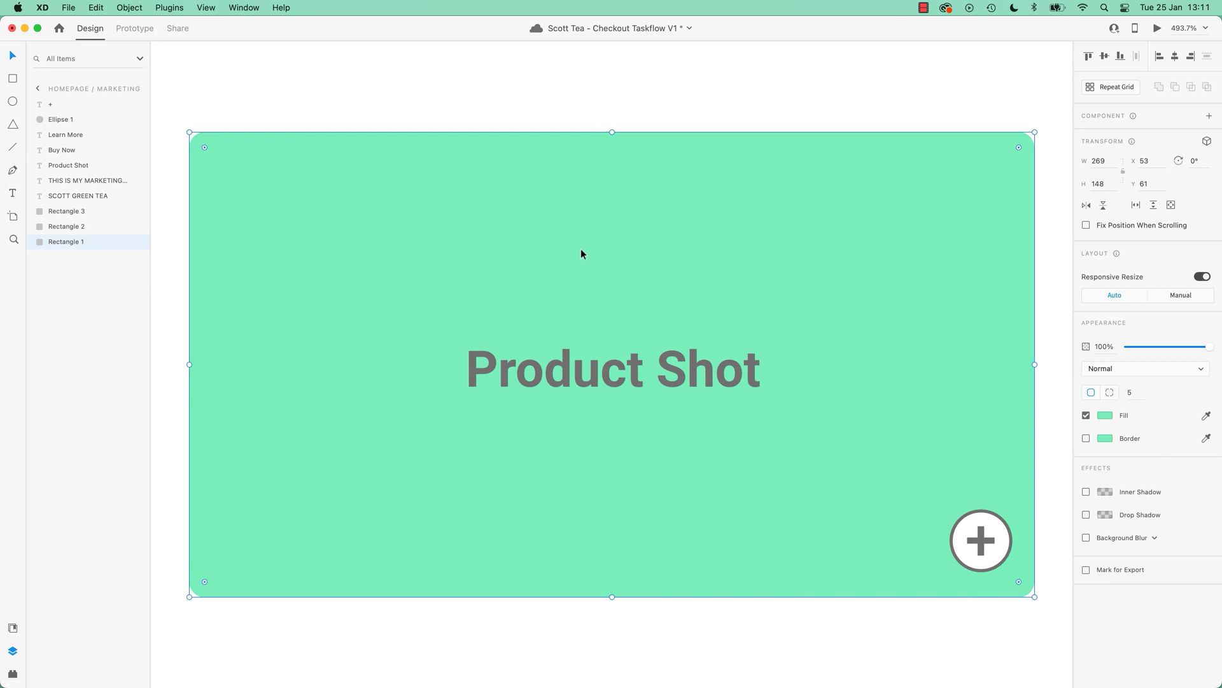
# Step: Turn on a black border for the green Product Shot rectangle
pyautogui.press('super+minus')
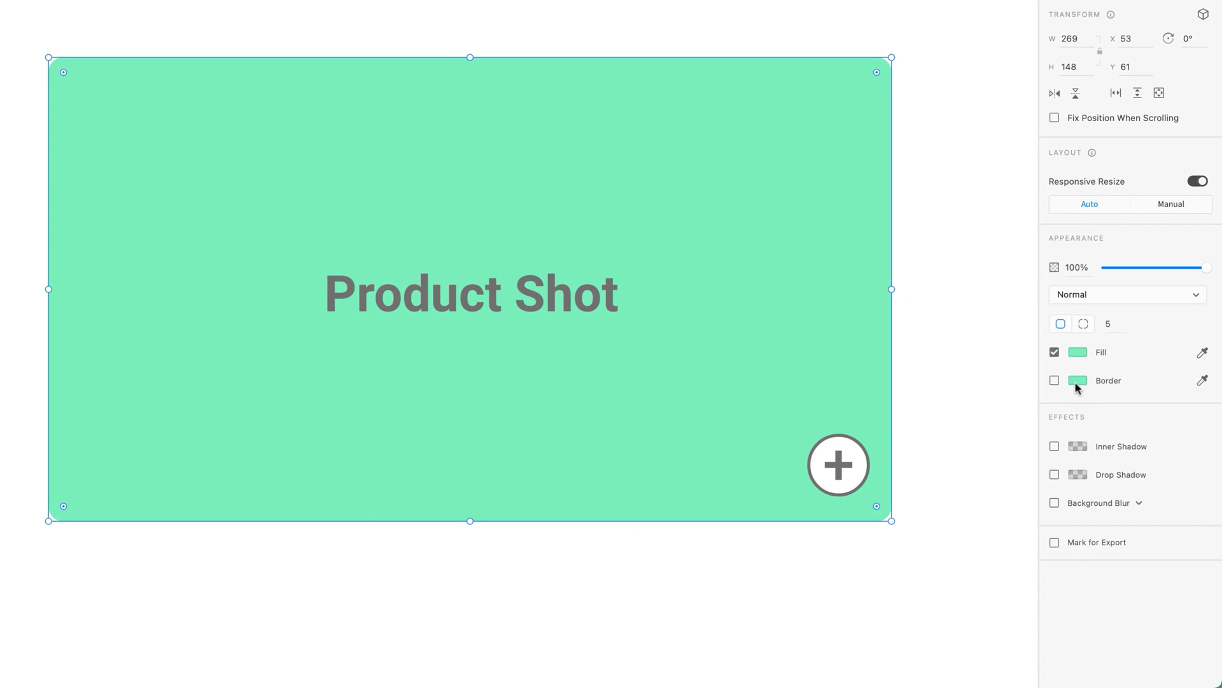
pyautogui.click(1054, 381)
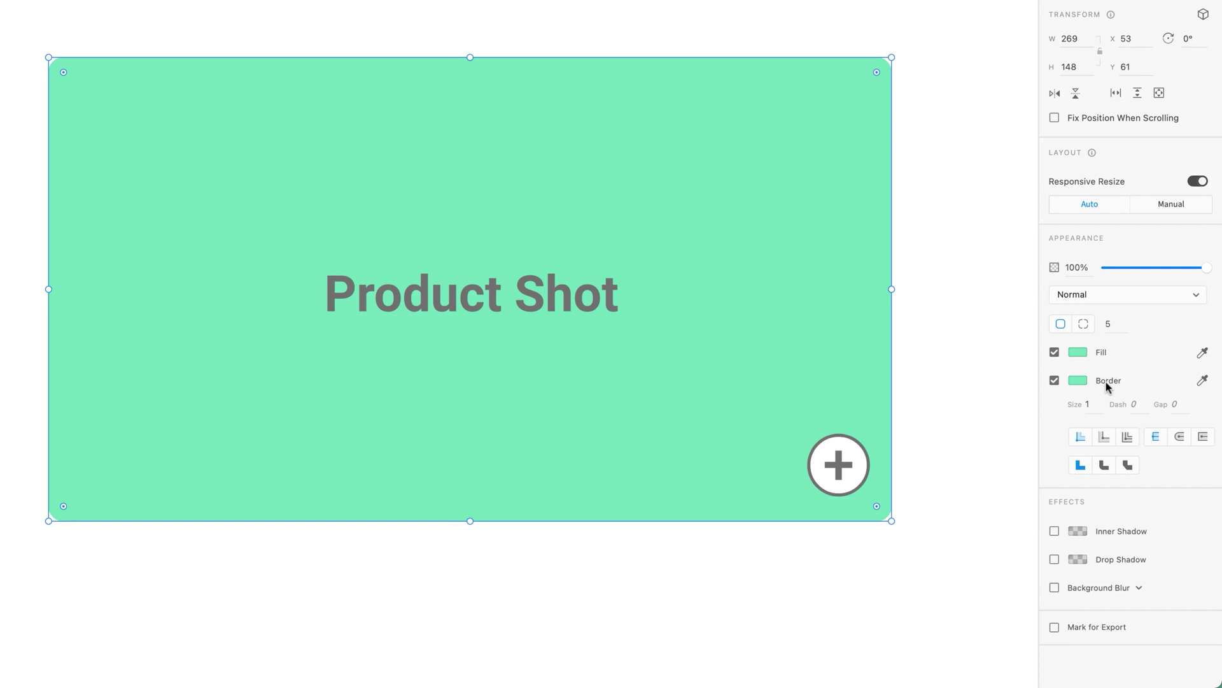
pyautogui.click(1073, 380)
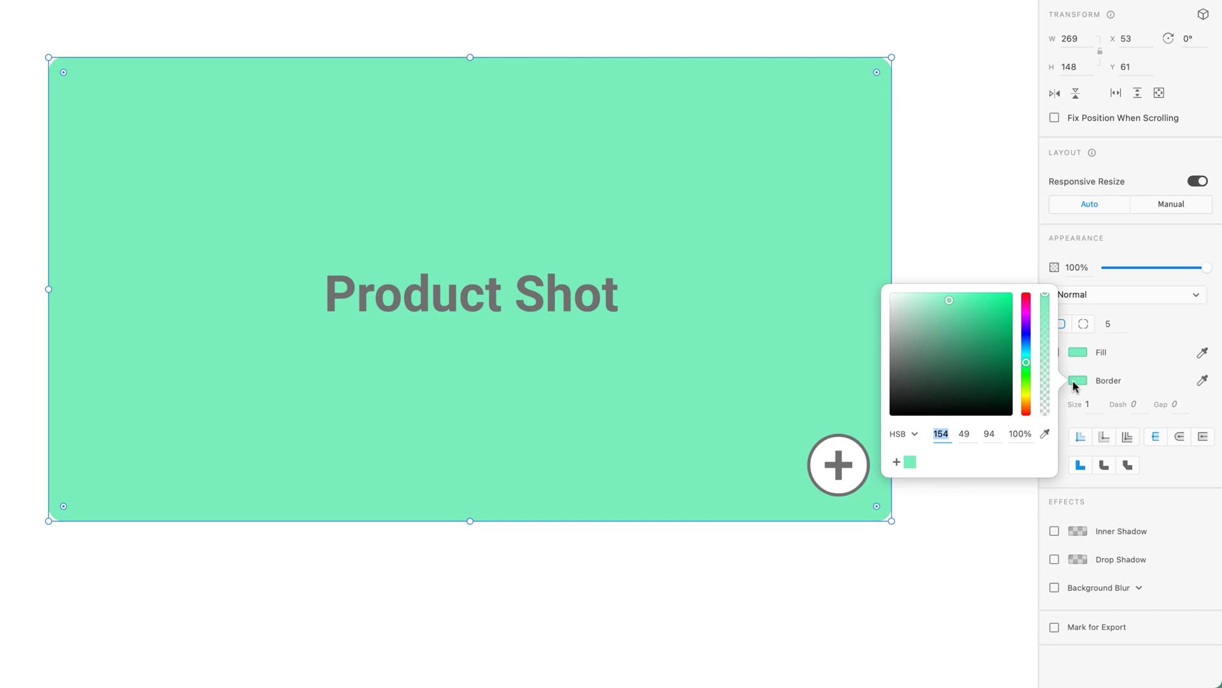
pyautogui.moveTo(933, 334); pyautogui.dragTo(853, 469)
pyautogui.click(1163, 354)
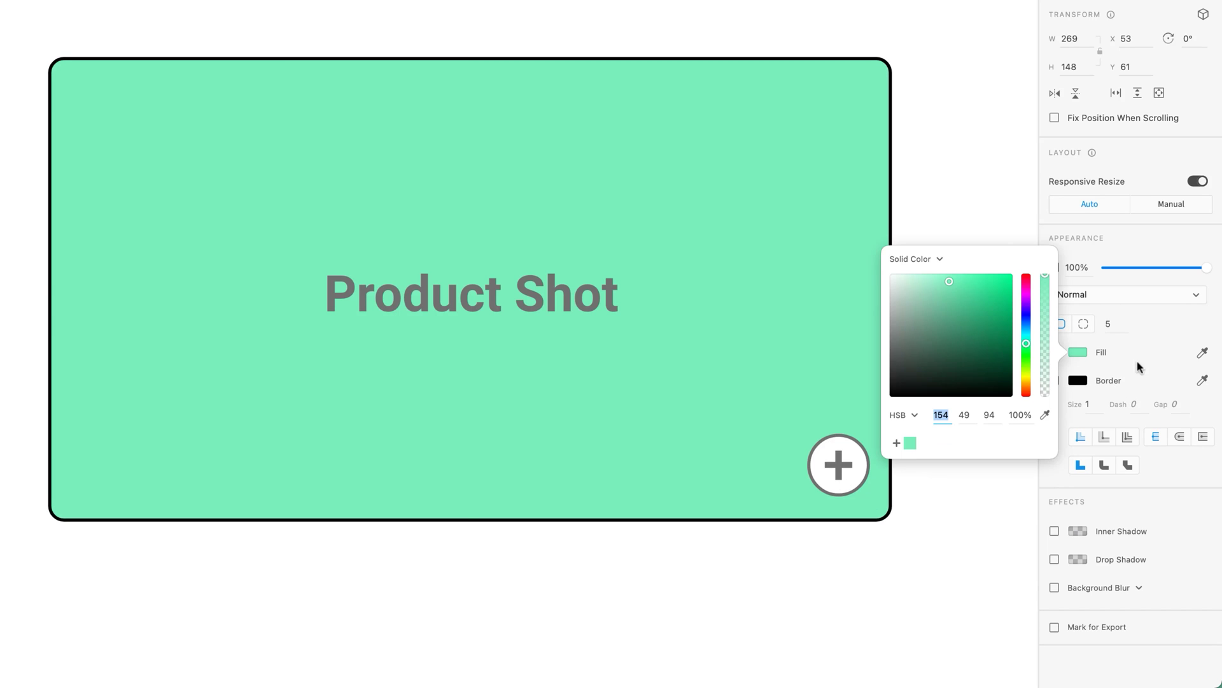
pyautogui.click(1095, 408)
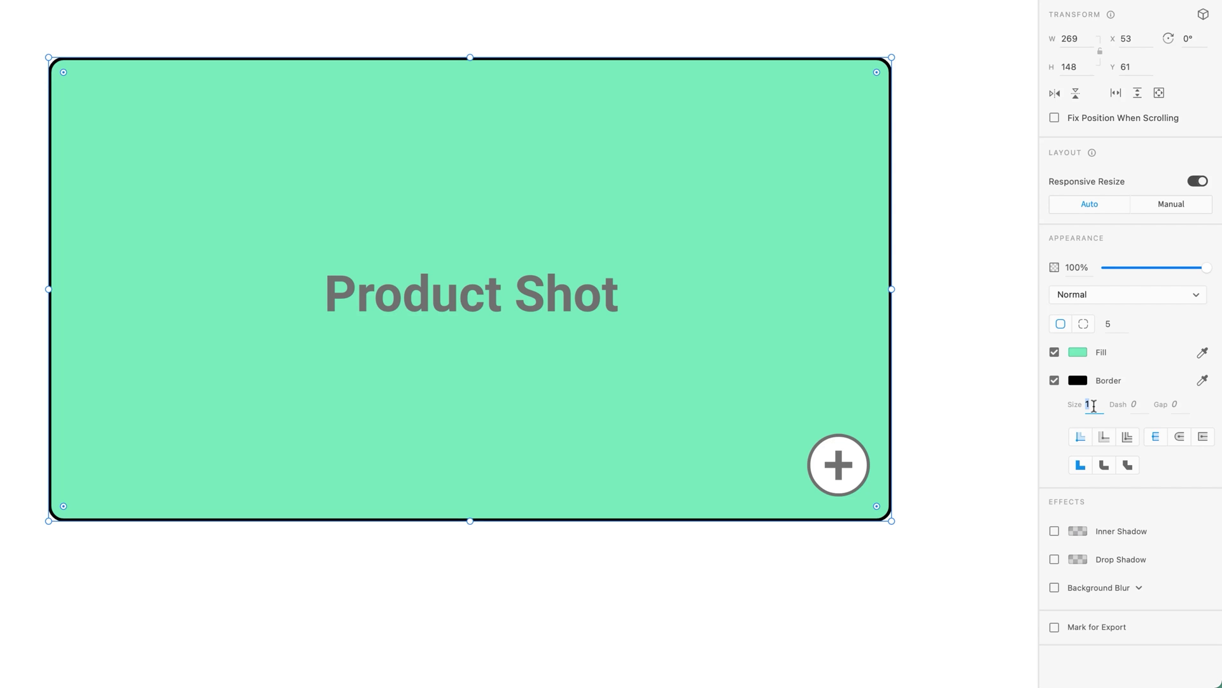
# Step: Try border widths of 10, 19 and 13, then set the border to 2 px
pyautogui.write('10')
pyautogui.press('Return')
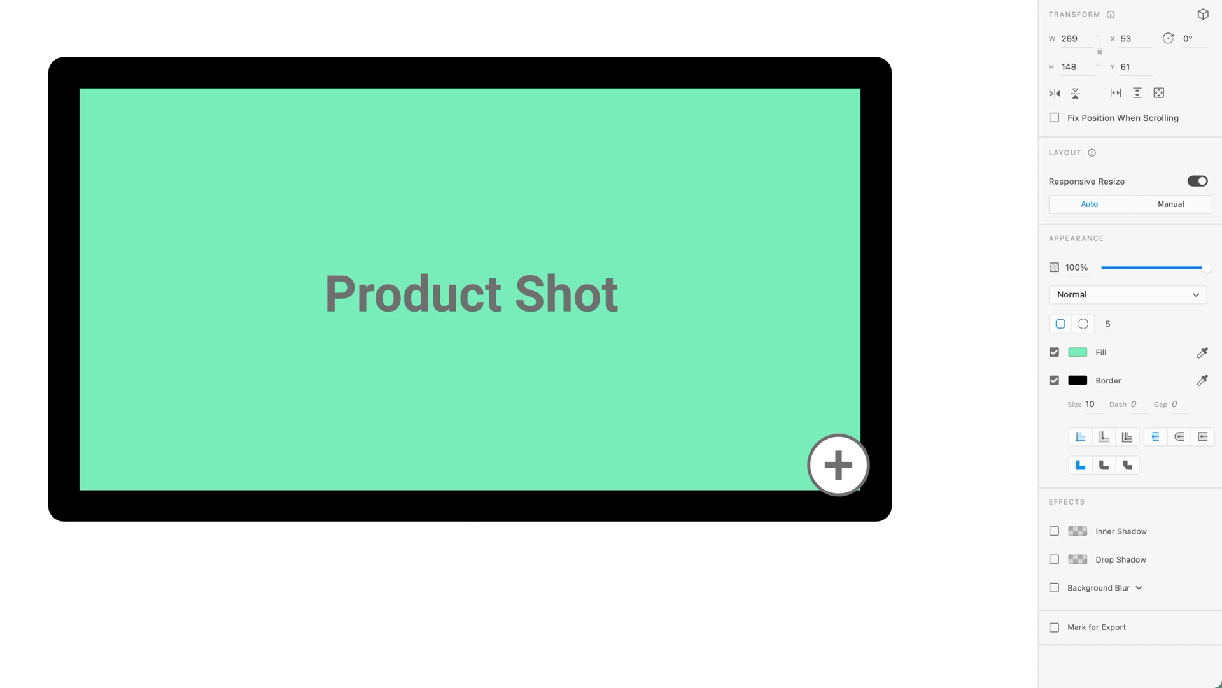
pyautogui.click(1091, 405)
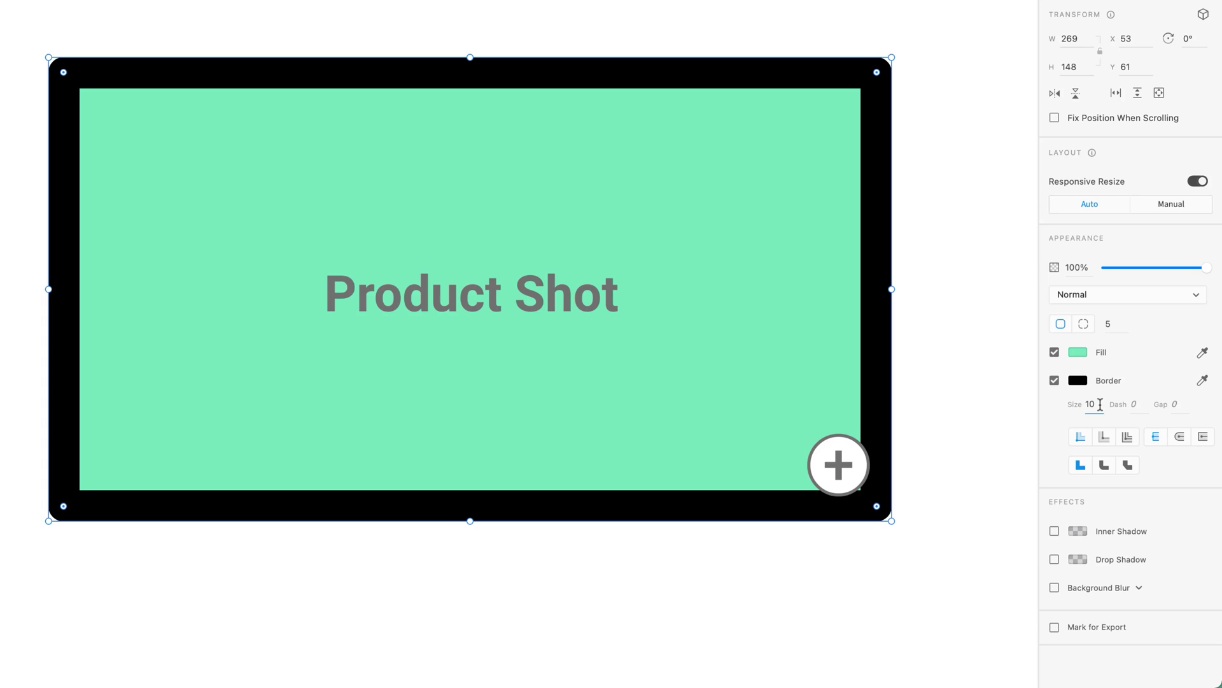
pyautogui.press('Up')
pyautogui.press('Up')
pyautogui.press('Up')
pyautogui.press('Up')
pyautogui.press('Up')
pyautogui.press('Up')
pyautogui.press('Up')
pyautogui.press('Up')
pyautogui.press('Up')
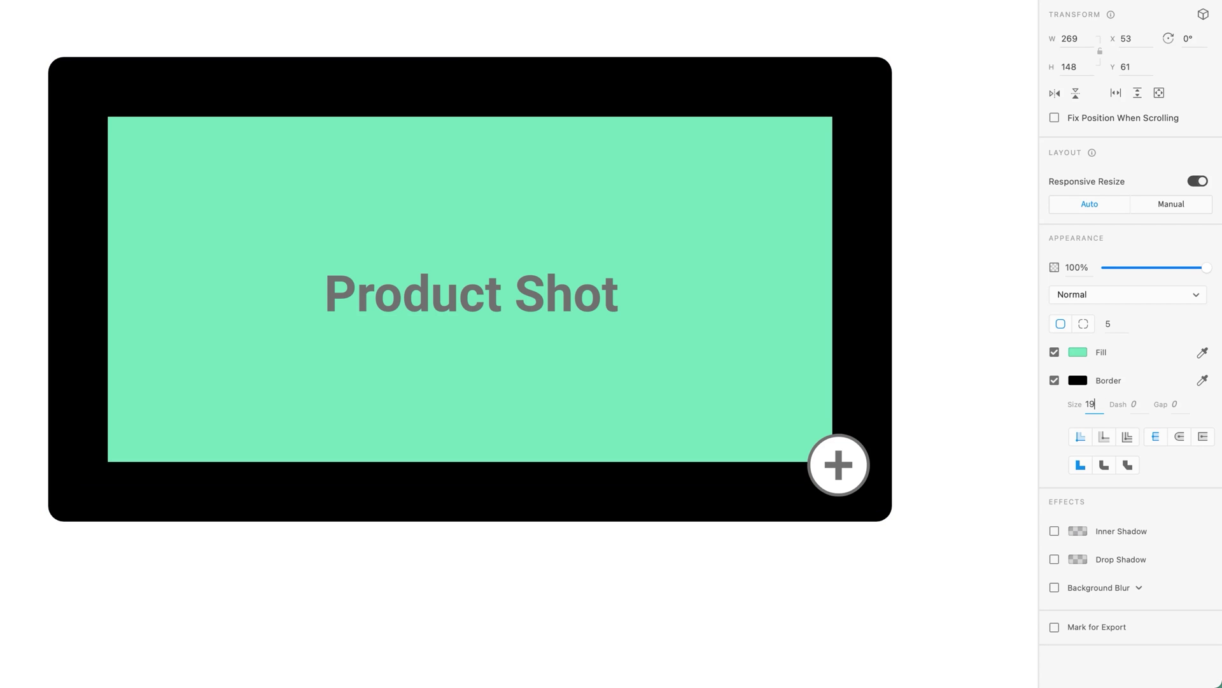
pyautogui.press('Down')
pyautogui.press('Down')
pyautogui.press('Down')
pyautogui.press('Down')
pyautogui.press('Down')
pyautogui.press('Down')
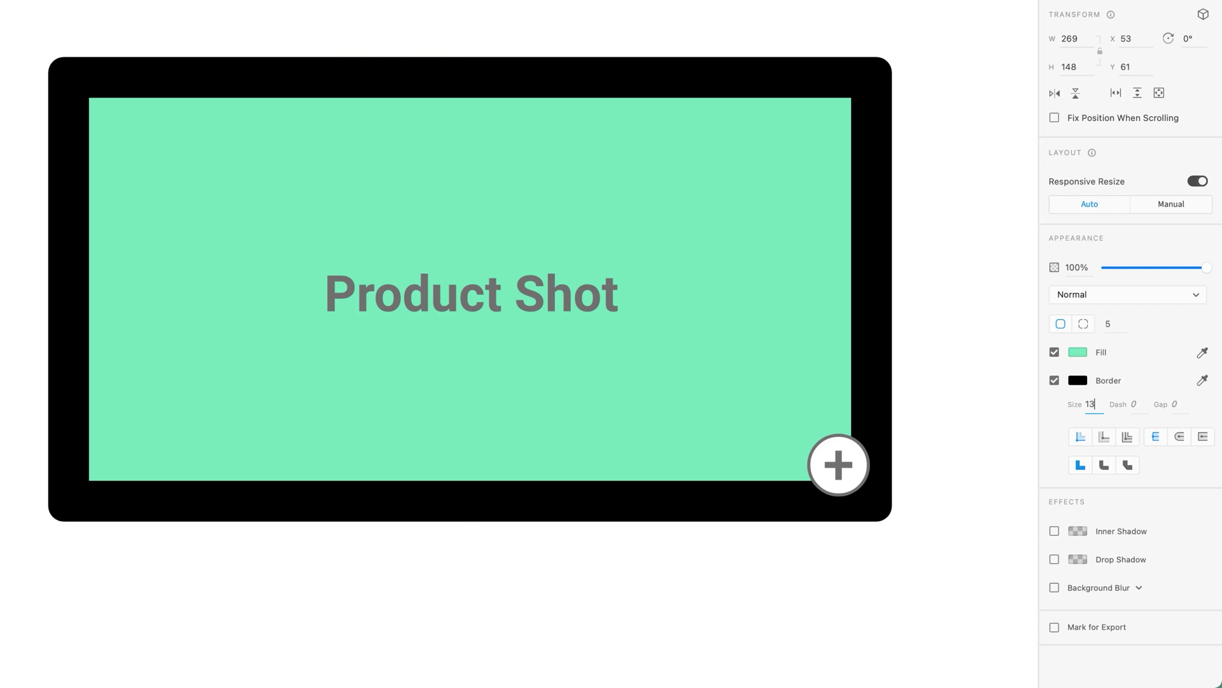
pyautogui.press('Return')
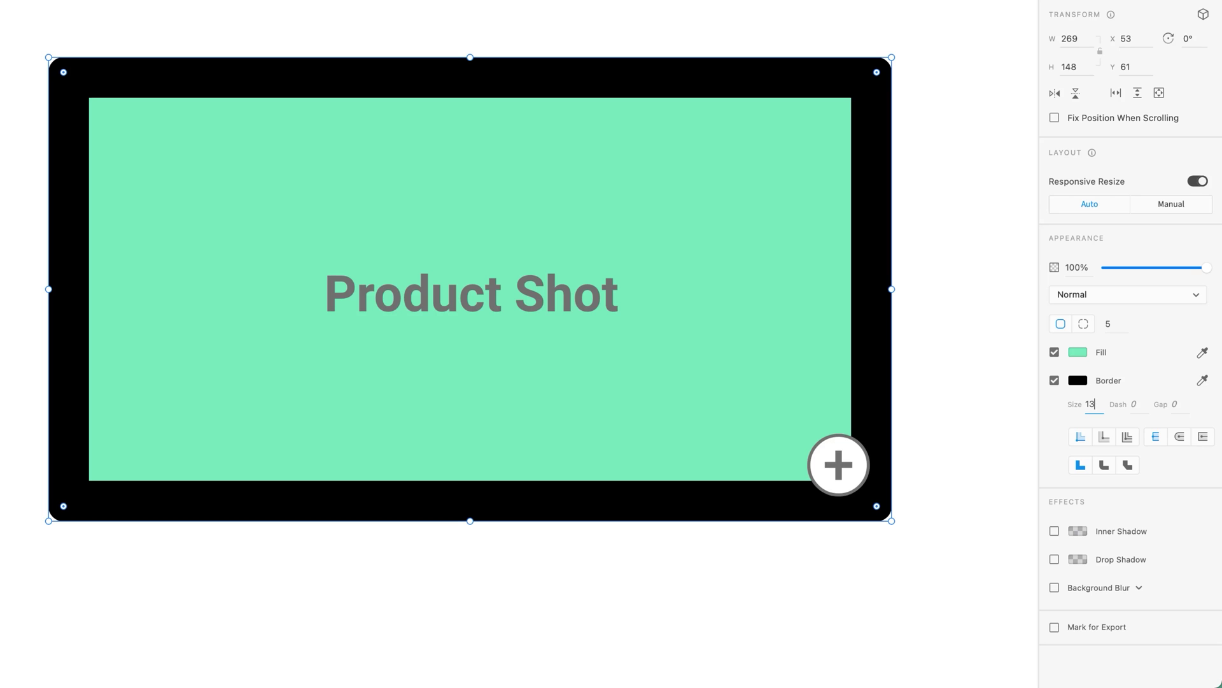
pyautogui.press('Down')
pyautogui.press('Down')
pyautogui.press('Down')
pyautogui.press('Down')
pyautogui.press('Down')
pyautogui.press('Down')
pyautogui.press('Down')
pyautogui.press('Down')
pyautogui.press('Down')
pyautogui.press('Down')
pyautogui.press('Down')
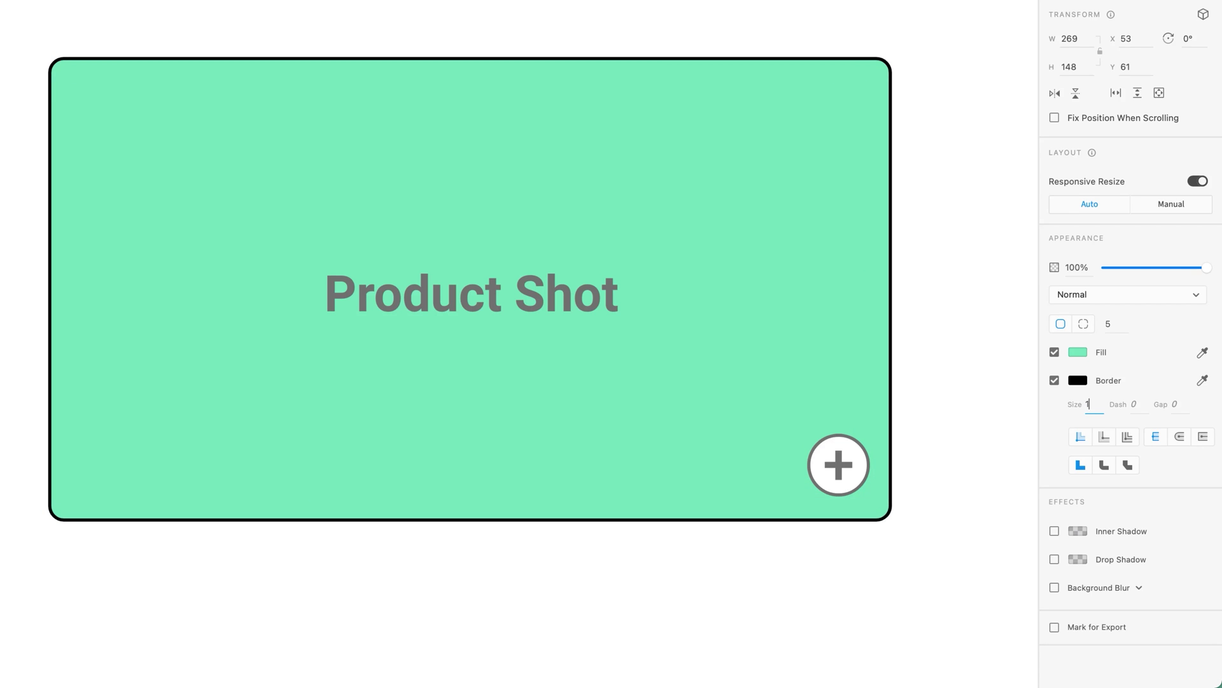
pyautogui.press('Return')
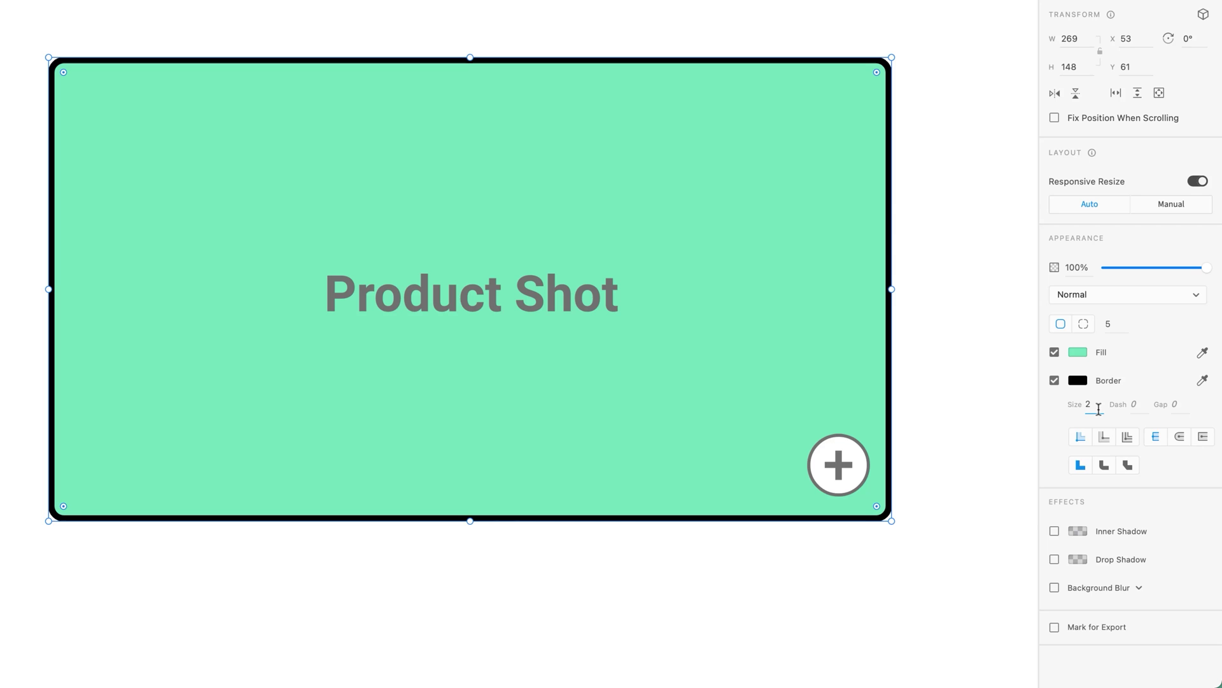
# Step: Try heavier widths of 22 and 42 before returning the border to 2 px
pyautogui.press('Up')
pyautogui.press('Up')
pyautogui.press('Up')
pyautogui.press('Up')
pyautogui.press('Up')
pyautogui.press('Up')
pyautogui.press('Up')
pyautogui.press('Up')
pyautogui.press('Up')
pyautogui.press('Up')
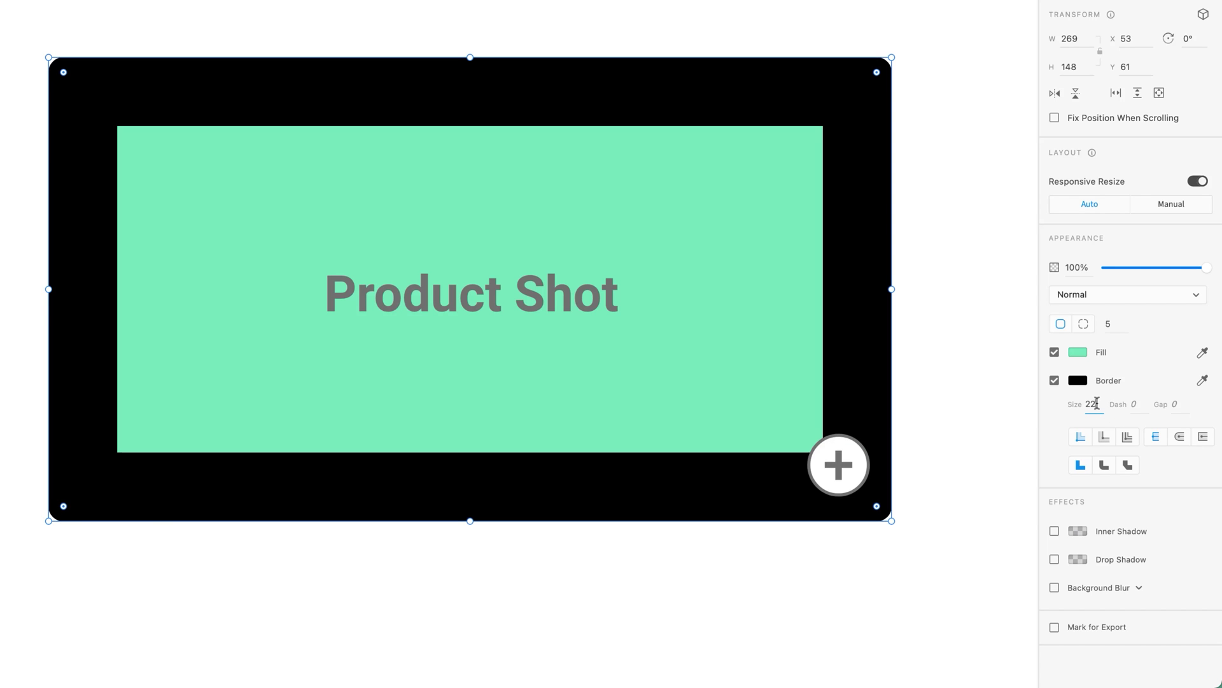
pyautogui.hotkey('shift', 'Up')
pyautogui.hotkey('shift', 'Up')
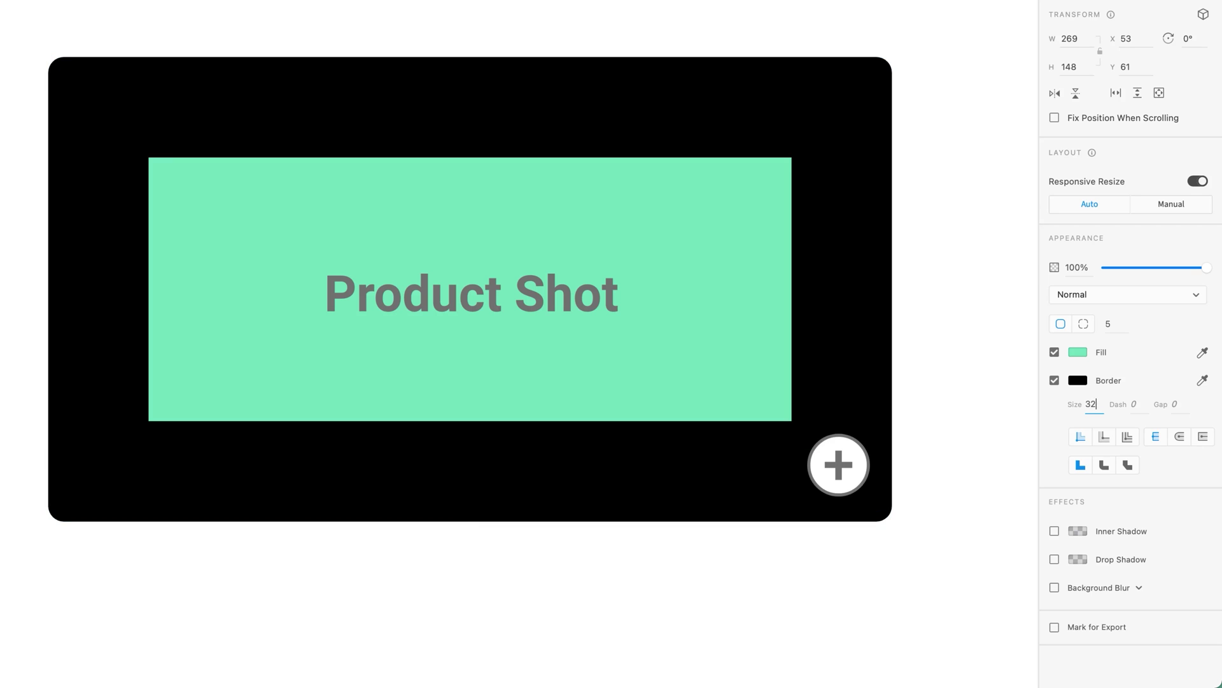
pyautogui.hotkey('shift', 'Down')
pyautogui.hotkey('shift', 'Down')
pyautogui.hotkey('shift', 'Down')
pyautogui.hotkey('shift', 'Down')
# Step: Set the Product Shot label's font size to 12 after trying 22 and 42
pyautogui.click(585, 304)
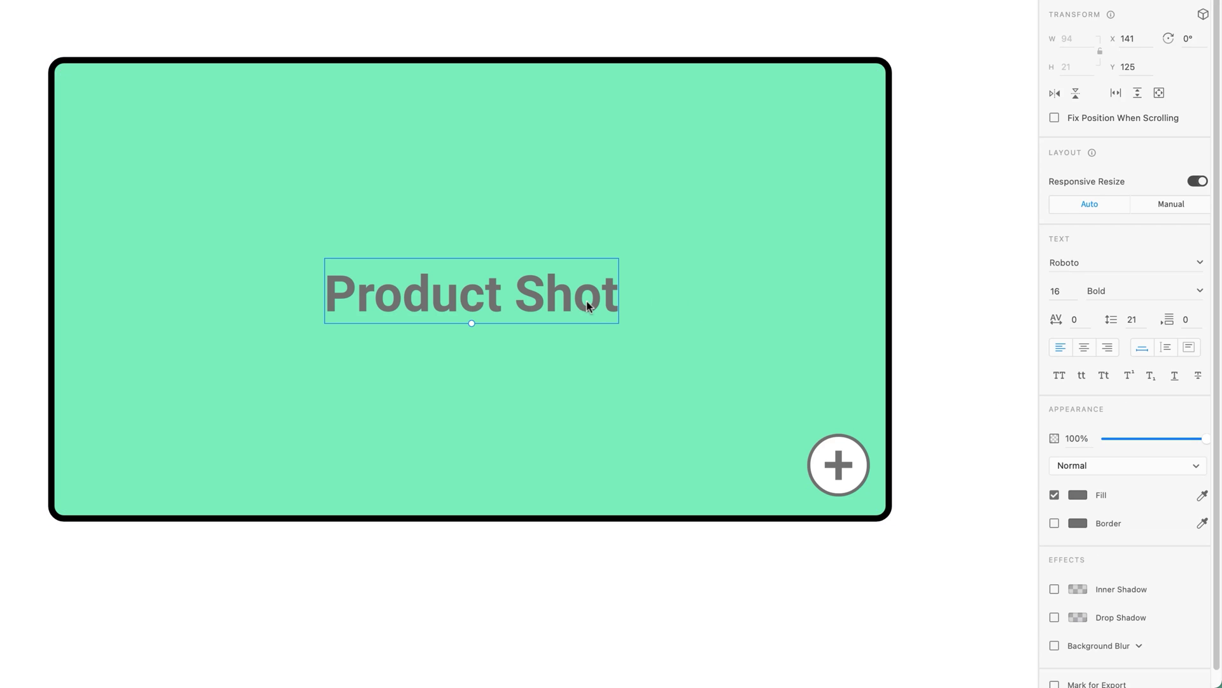
pyautogui.click(1064, 292)
pyautogui.press('Up')
pyautogui.press('Up')
pyautogui.press('Up')
pyautogui.press('Up')
pyautogui.press('Up')
pyautogui.press('Up')
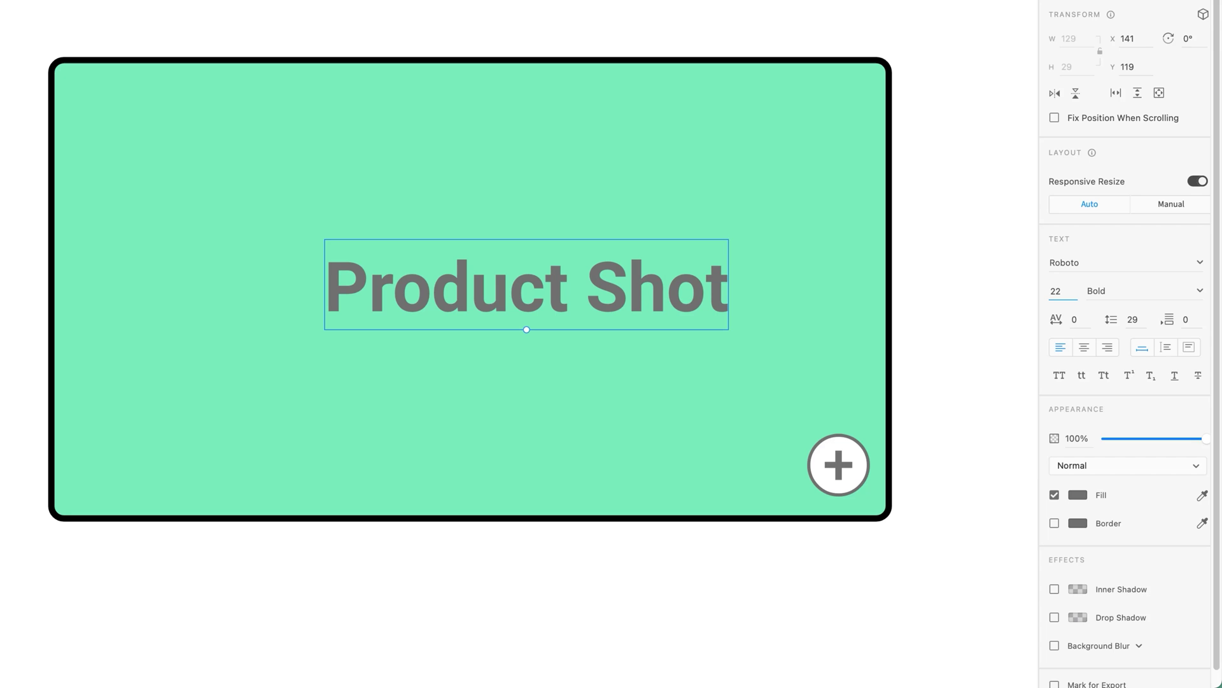
pyautogui.hotkey('shift', 'Up')
pyautogui.hotkey('shift', 'Up')
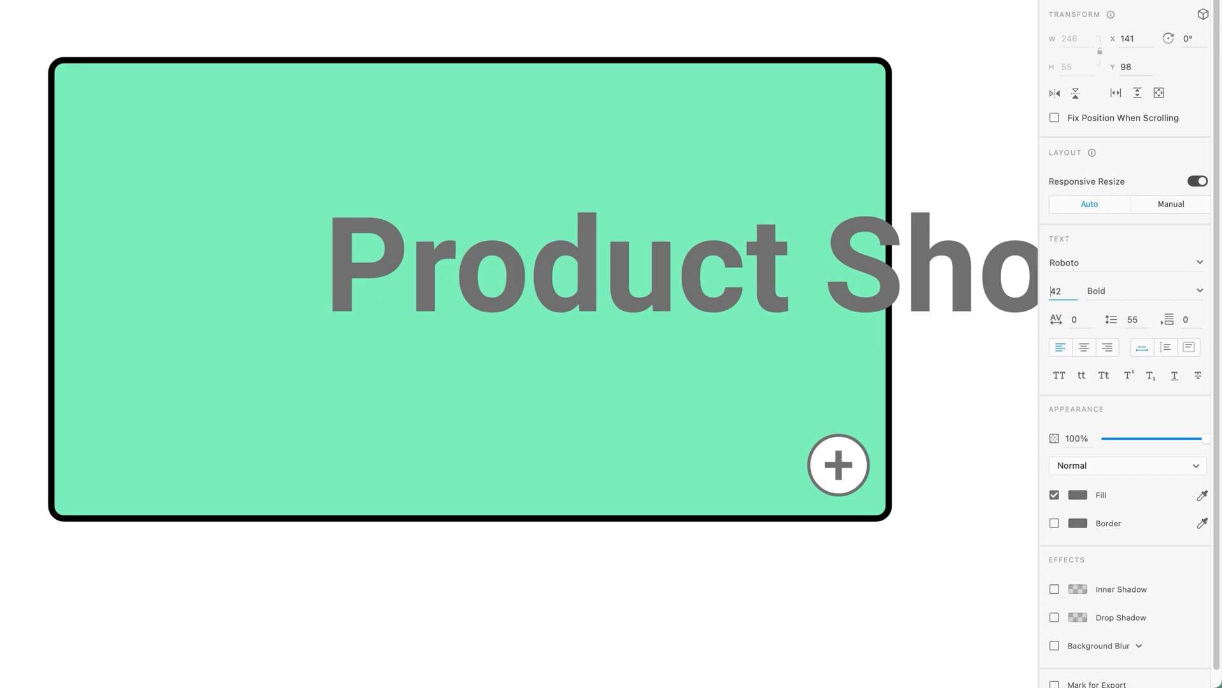
pyautogui.hotkey('shift', 'Down')
pyautogui.hotkey('shift', 'Down')
pyautogui.hotkey('shift', 'Down')
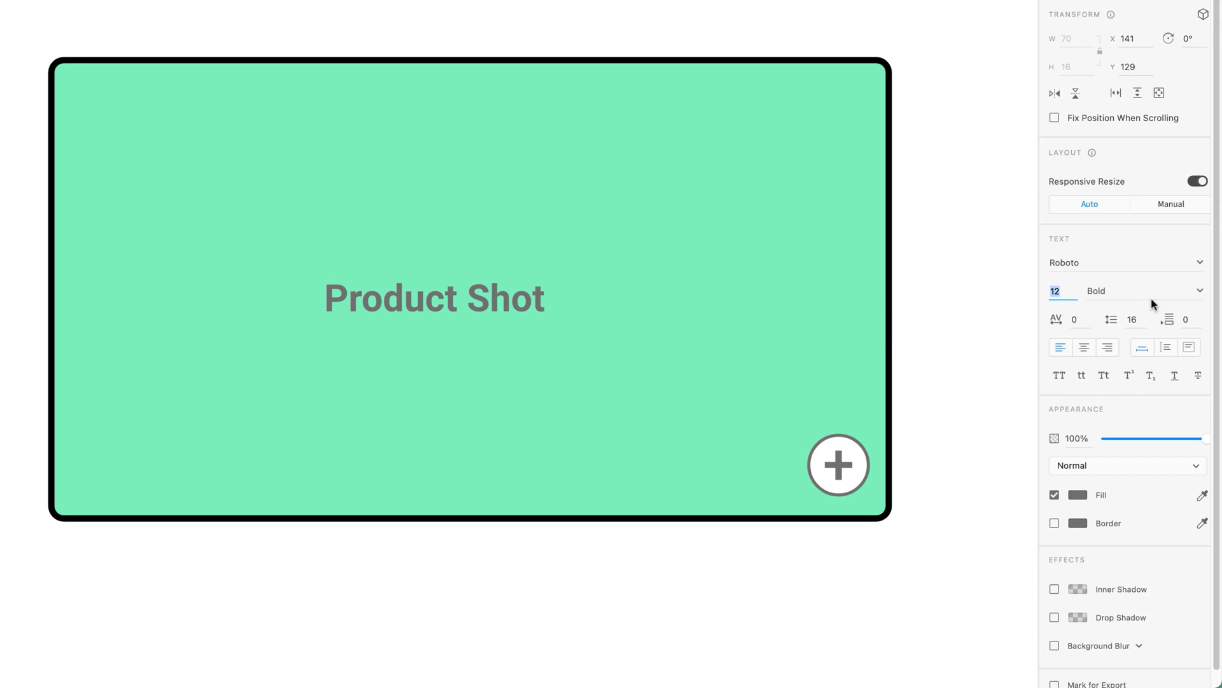
# Step: Centre the label horizontally on the placeholder, ending at X 153, Y 124
pyautogui.click(1142, 38)
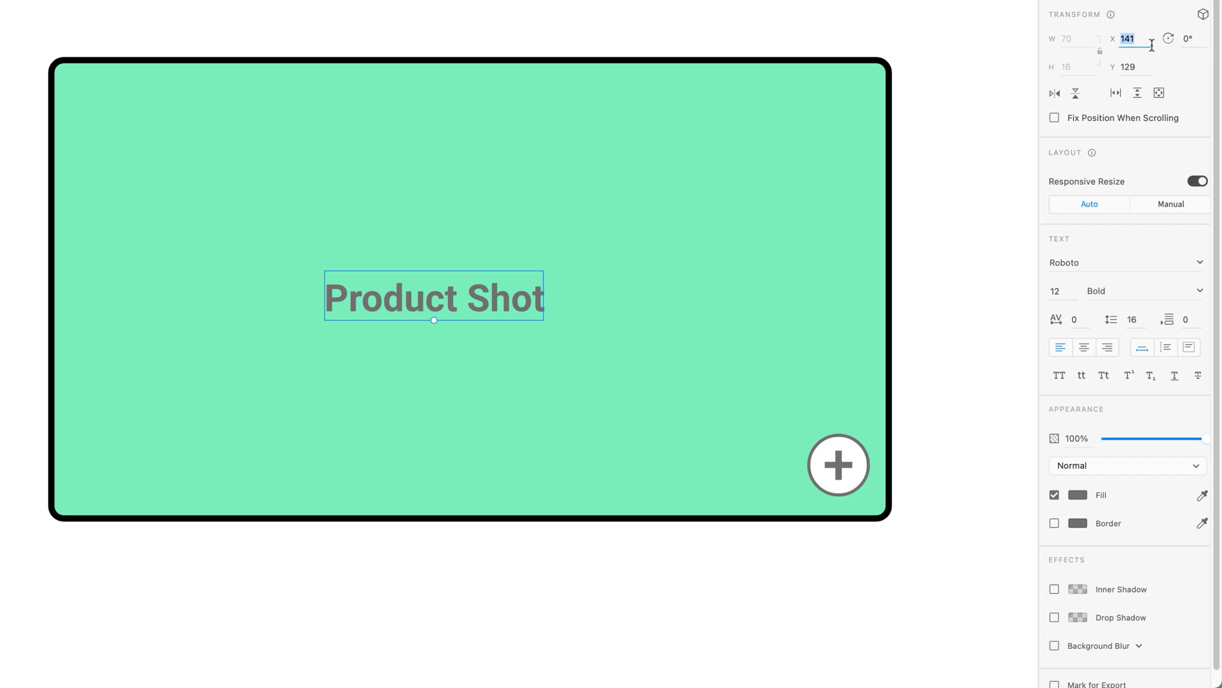
pyautogui.press('Up')
pyautogui.press('Up')
pyautogui.press('Up')
pyautogui.press('Up')
pyautogui.press('Up')
pyautogui.press('Up')
pyautogui.press('Up')
pyautogui.press('Up')
pyautogui.press('Up')
pyautogui.press('Up')
pyautogui.press('Up')
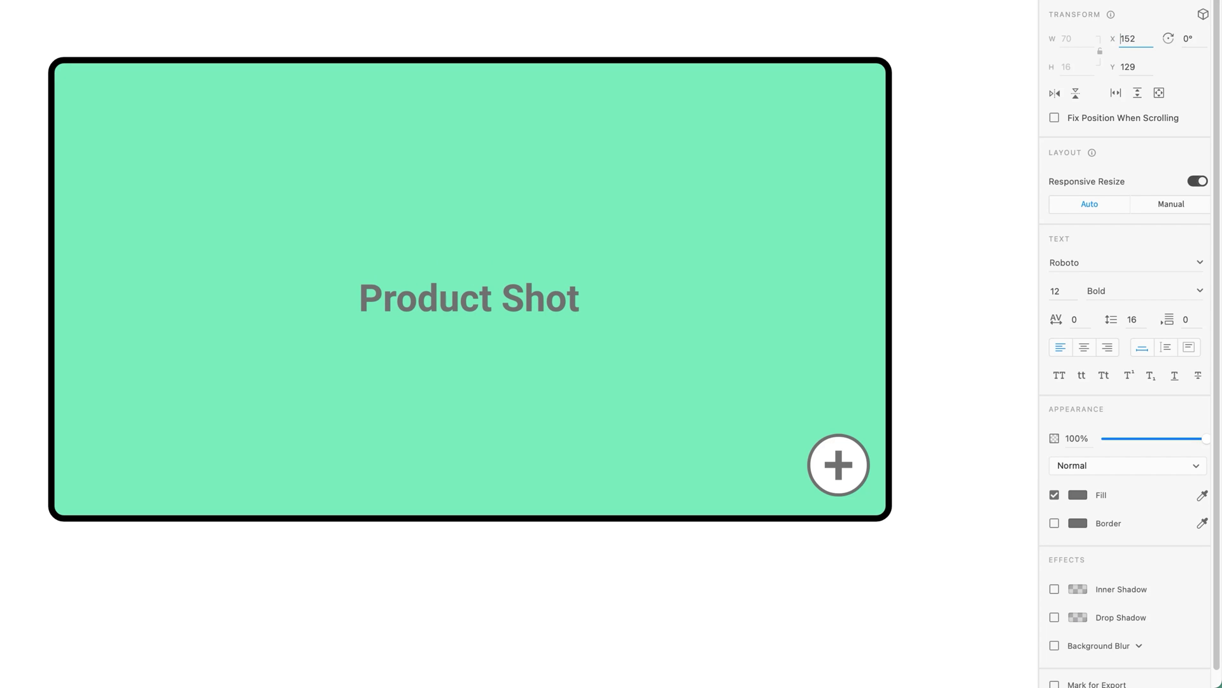
pyautogui.press('Up')
pyautogui.press('Up')
pyautogui.press('Up')
pyautogui.hotkey('shift', 'Up')
pyautogui.hotkey('shift', 'Up')
pyautogui.hotkey('shift', 'Up')
pyautogui.hotkey('shift', 'Up')
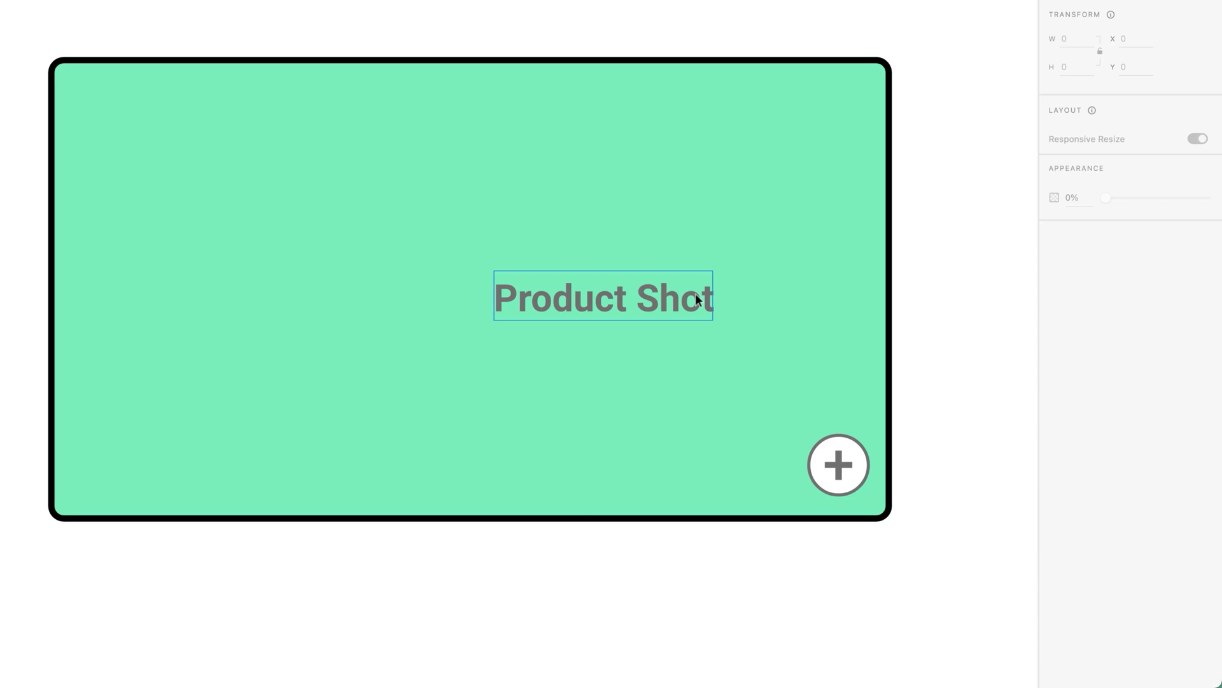
pyautogui.moveTo(680, 302); pyautogui.dragTo(547, 281)
# Step: Make the placeholder's border dashed with dash 5 and gap 1, then gap 15
pyautogui.click(662, 416)
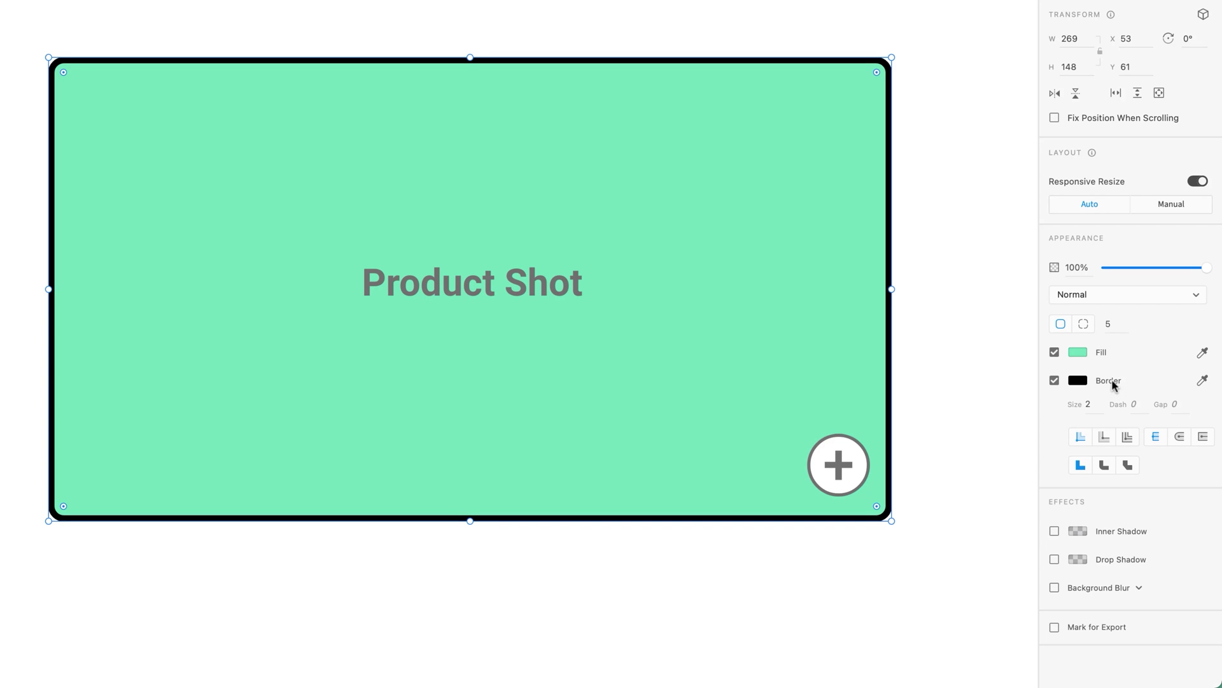
pyautogui.click(1135, 404)
pyautogui.write('5')
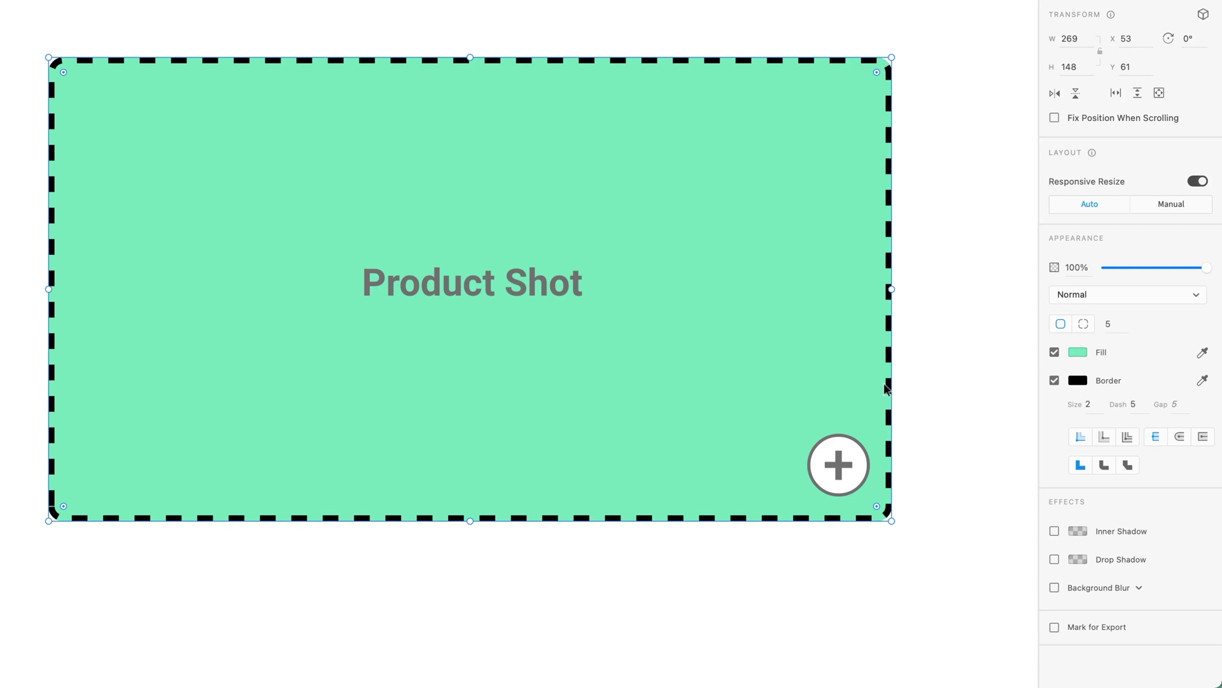
pyautogui.click(1174, 405)
pyautogui.write('1')
pyautogui.press('Return')
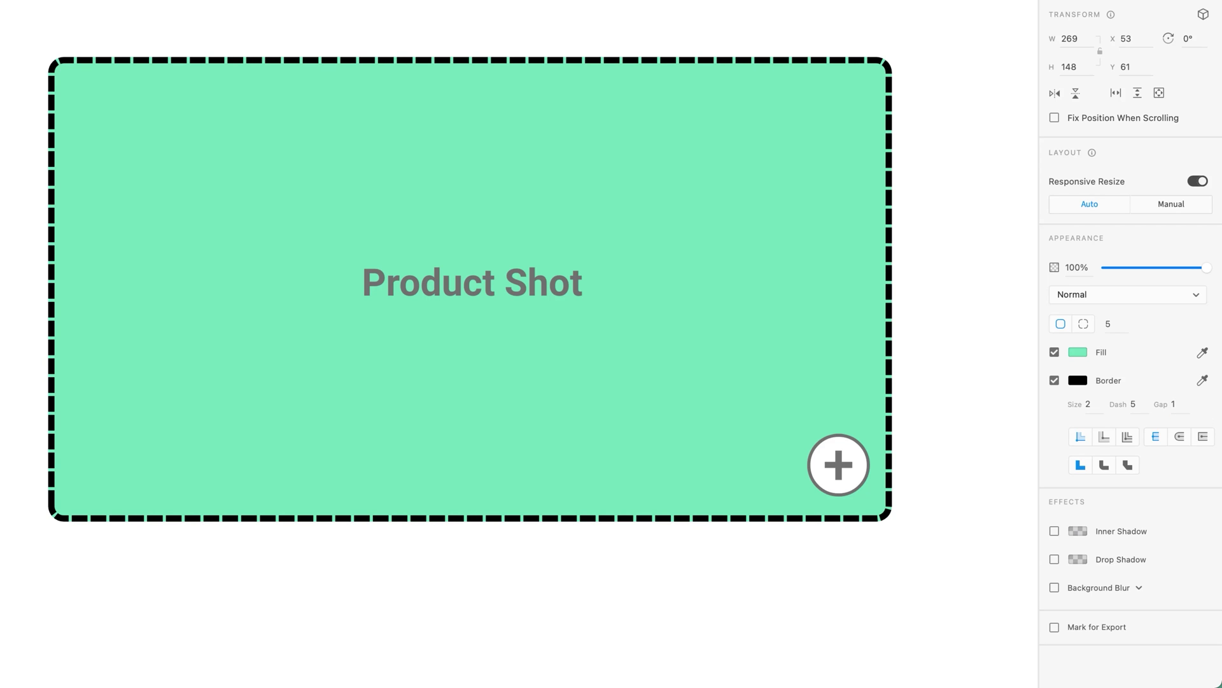
pyautogui.click(1183, 405)
pyautogui.write('15')
pyautogui.press('Return')
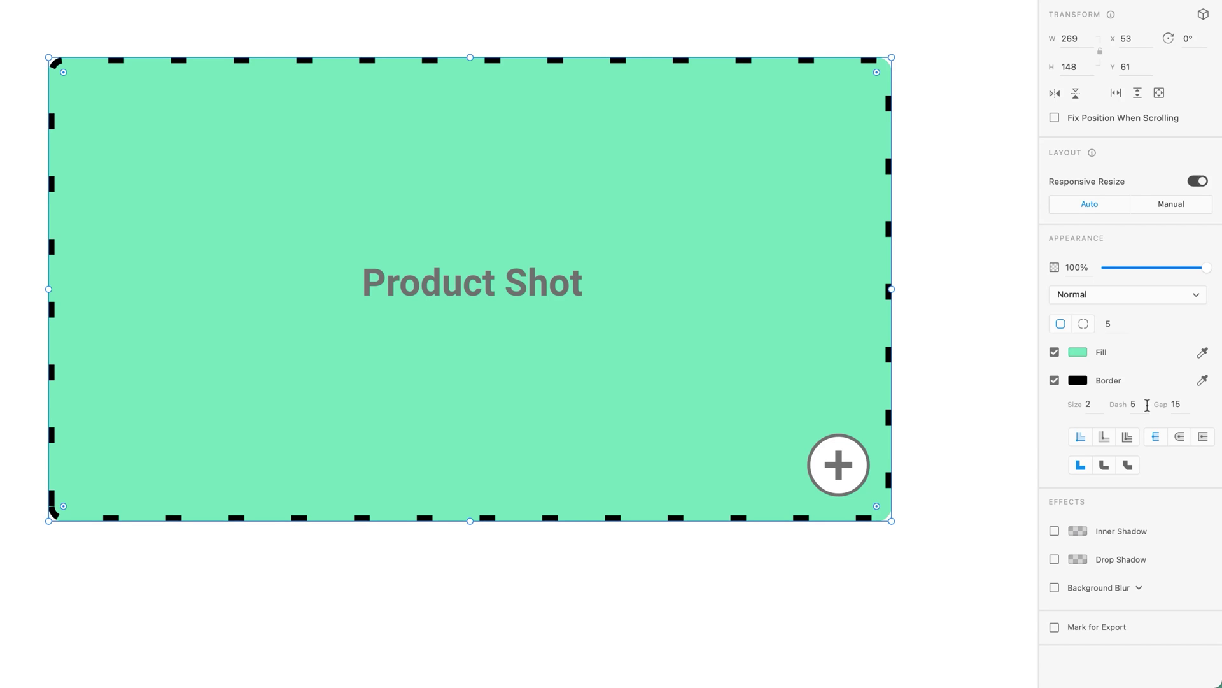
# Step: Set Dash and Gap both to 0 so the border is solid again
pyautogui.click(1146, 404)
pyautogui.press('BackSpace')
pyautogui.click(1172, 405)
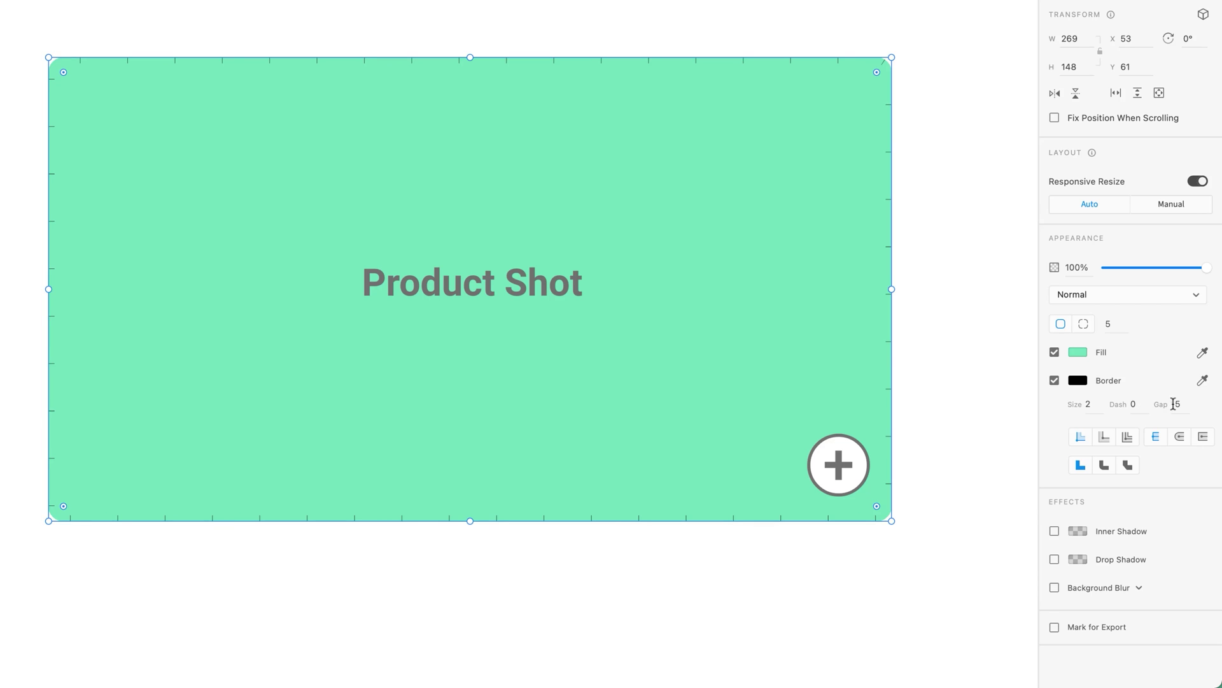
pyautogui.press('BackSpace')
pyautogui.press('Return')
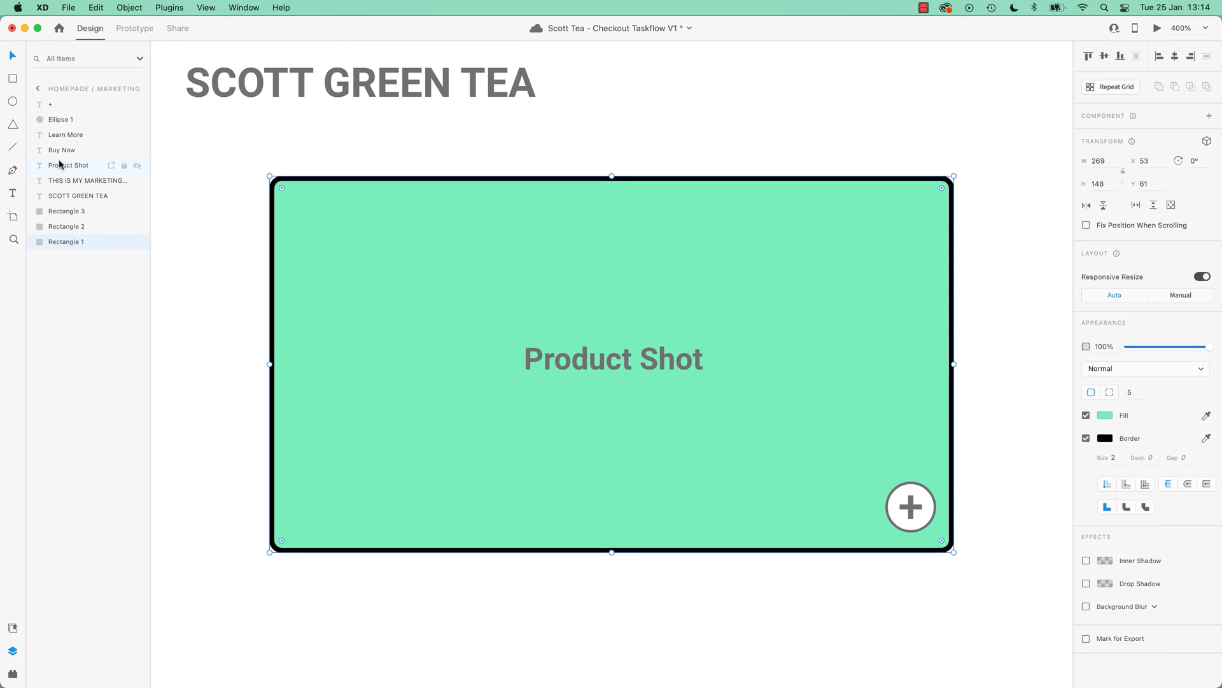
# Step: Draw a black diagonal line from the placeholder's top-right corner to its bottom-left corner
pyautogui.click(14, 147)
pyautogui.moveTo(947, 183)
pyautogui.mouseDown()
pyautogui.moveTo(515, 420)
pyautogui.moveTo(287, 527)
pyautogui.moveTo(275, 545)
pyautogui.mouseUp()
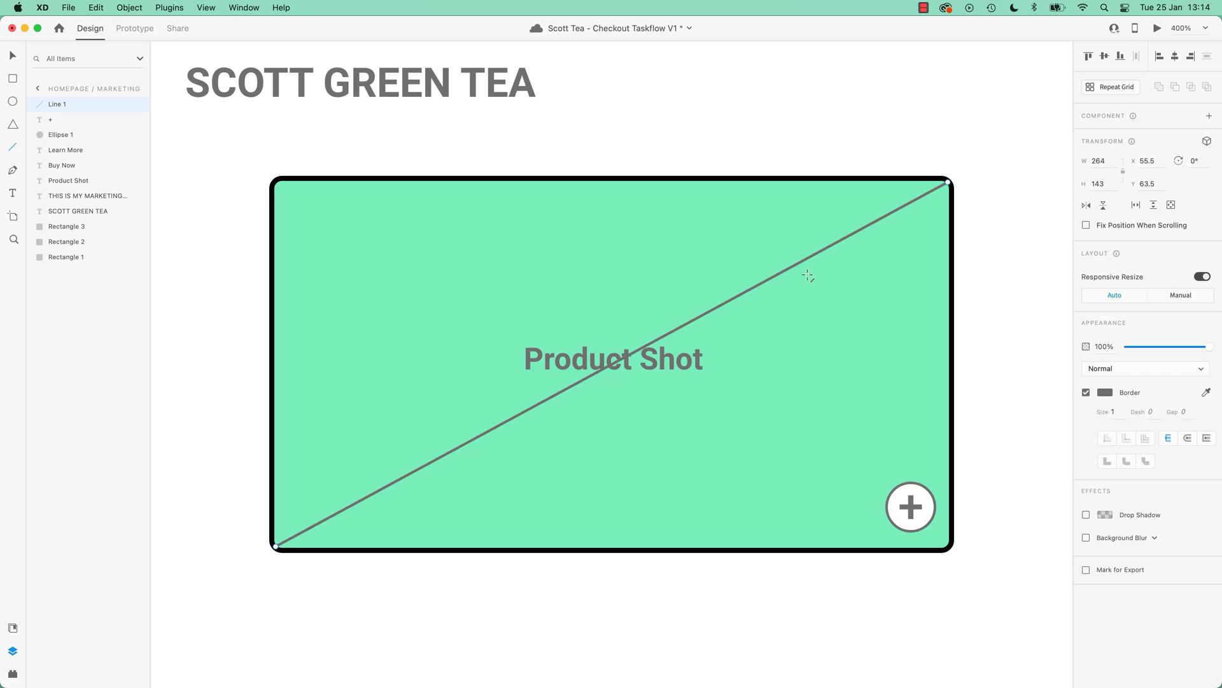
pyautogui.click(1104, 394)
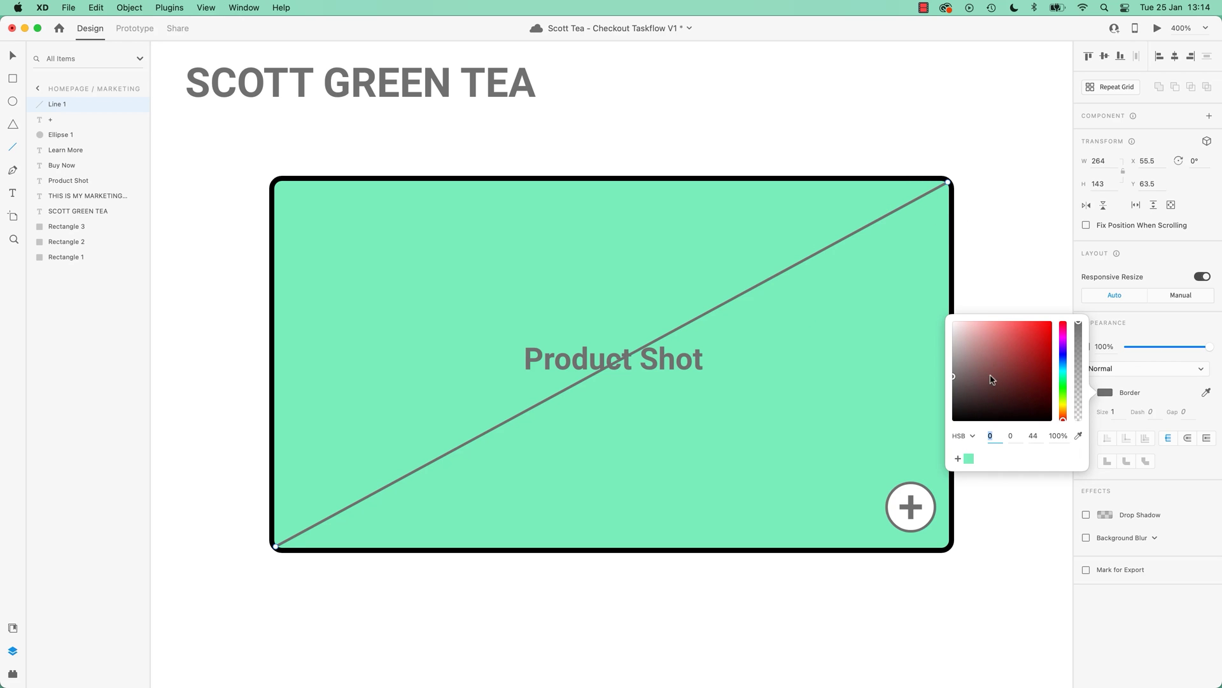
pyautogui.moveTo(991, 379); pyautogui.dragTo(943, 435)
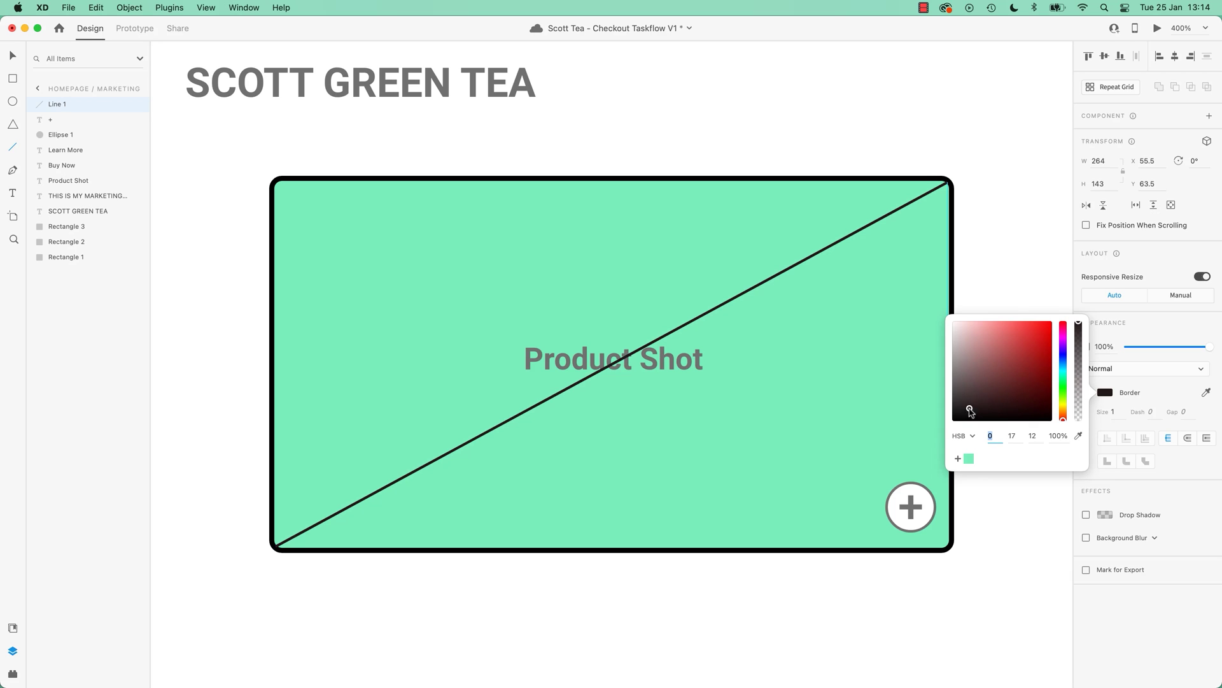
pyautogui.click(1138, 405)
# Step: Set the line's stroke size to 2 and select the Product Shot label
pyautogui.click(1114, 412)
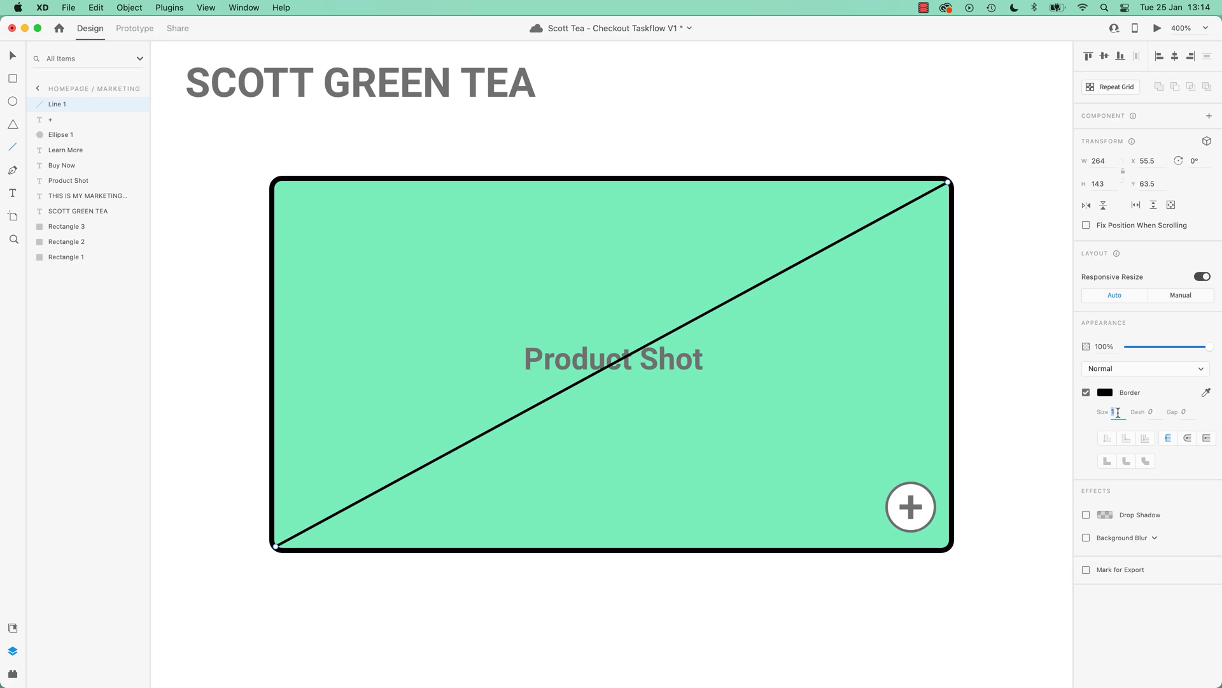
pyautogui.write('2')
pyautogui.press('Return')
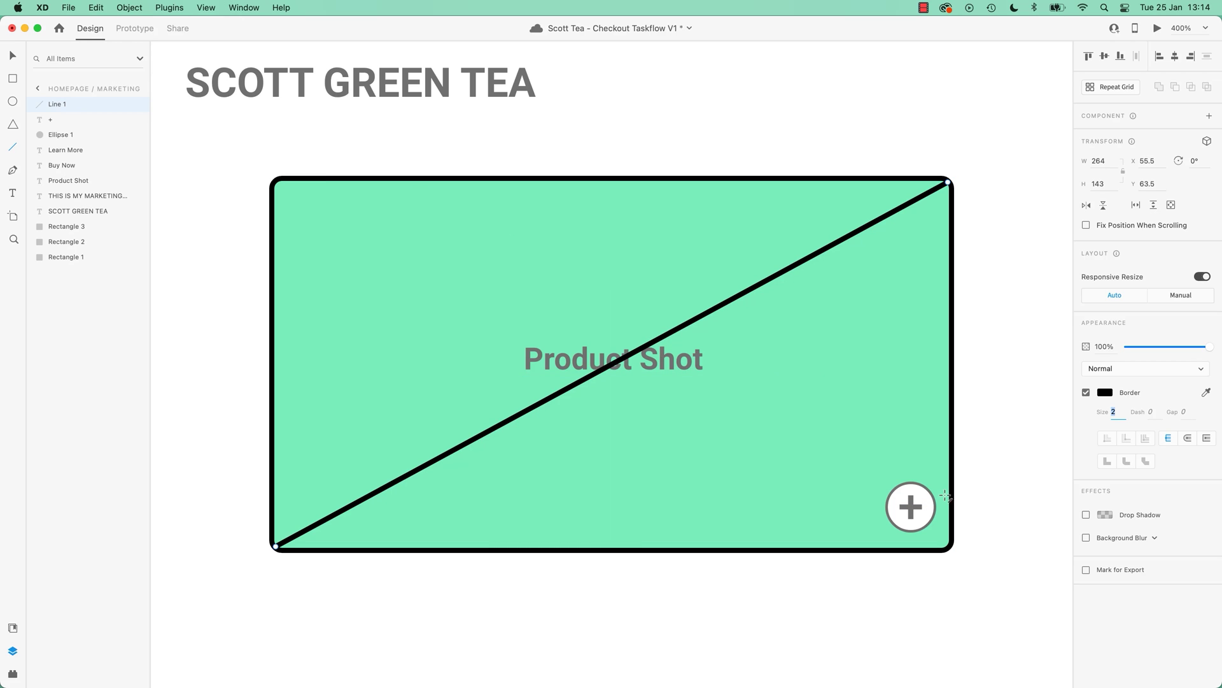
pyautogui.click(11, 55)
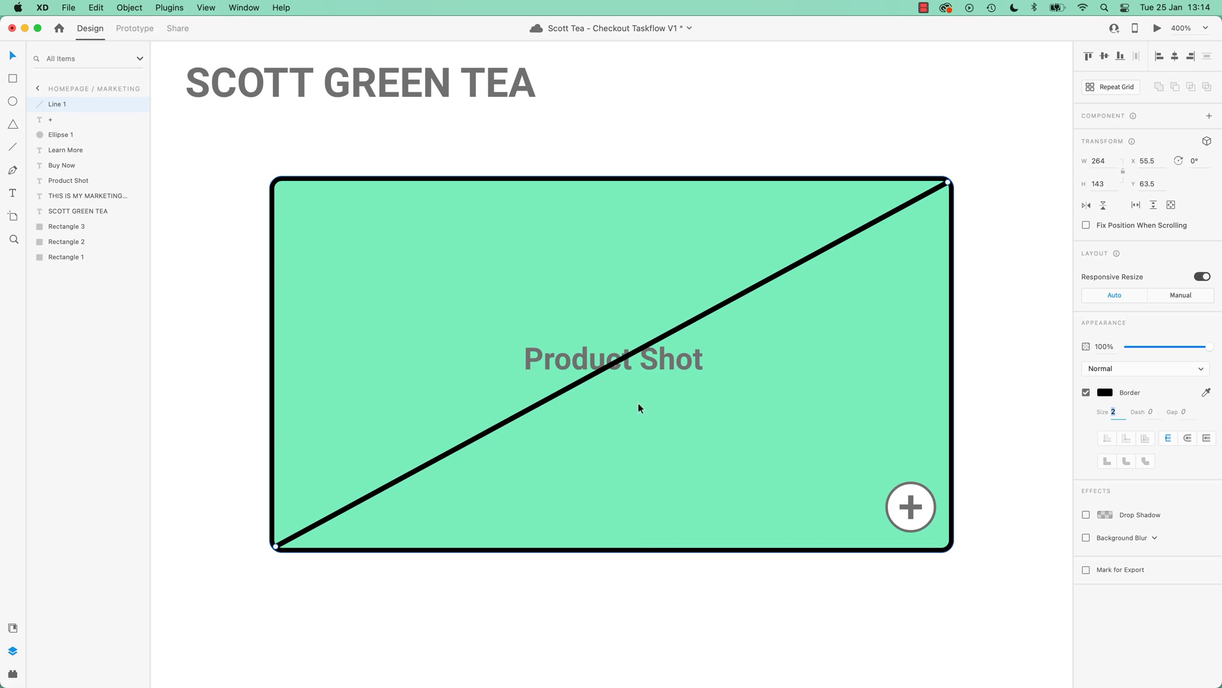
pyautogui.click(675, 369)
# Step: Delete the Product Shot label and draw a top-left to bottom-right diagonal line
pyautogui.press('BackSpace')
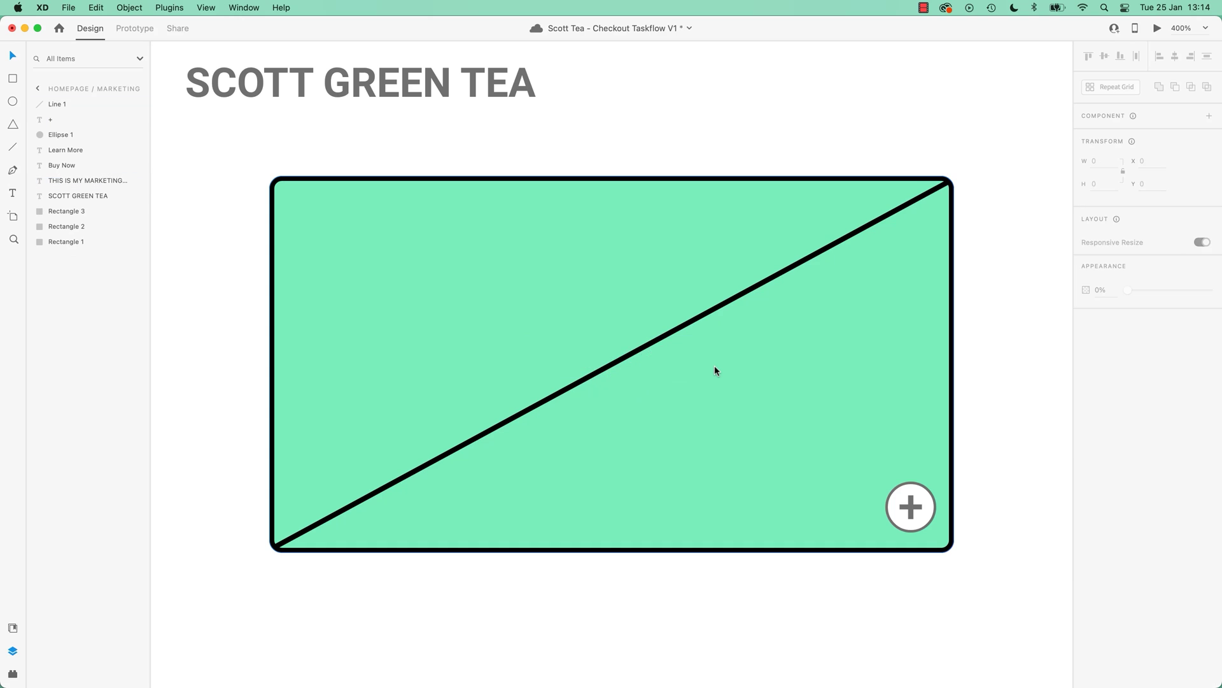
pyautogui.click(11, 148)
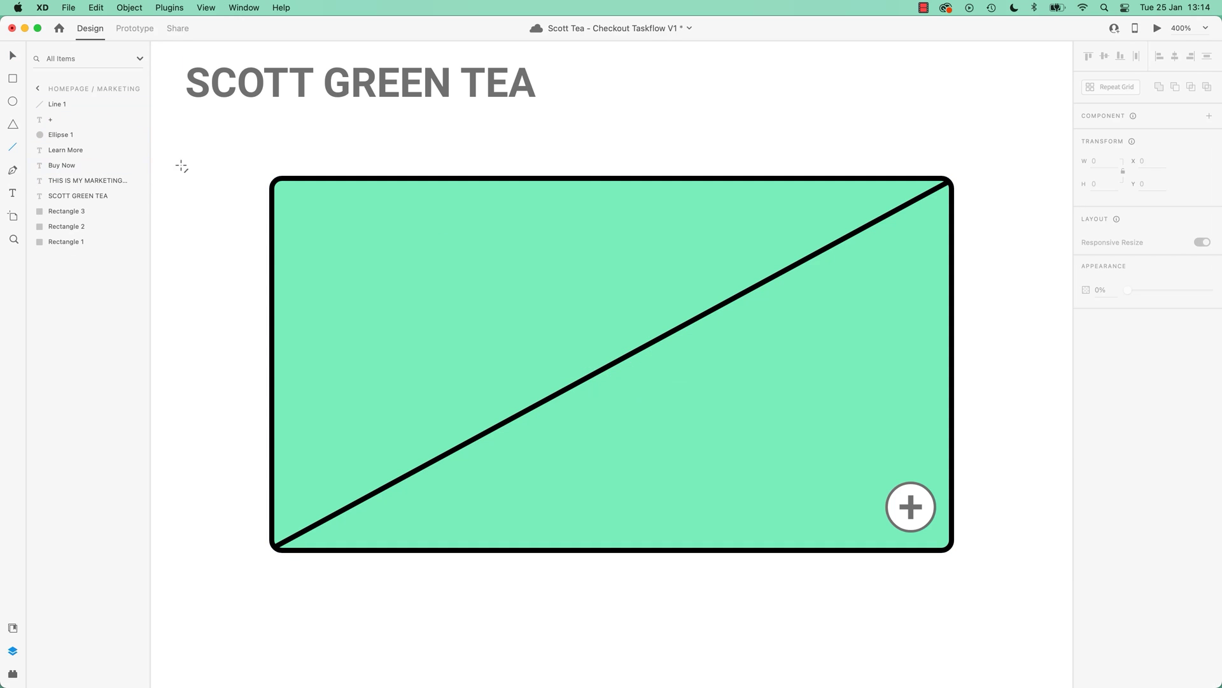
pyautogui.moveTo(276, 182)
pyautogui.mouseDown()
pyautogui.moveTo(876, 543)
pyautogui.moveTo(948, 545)
pyautogui.mouseUp()
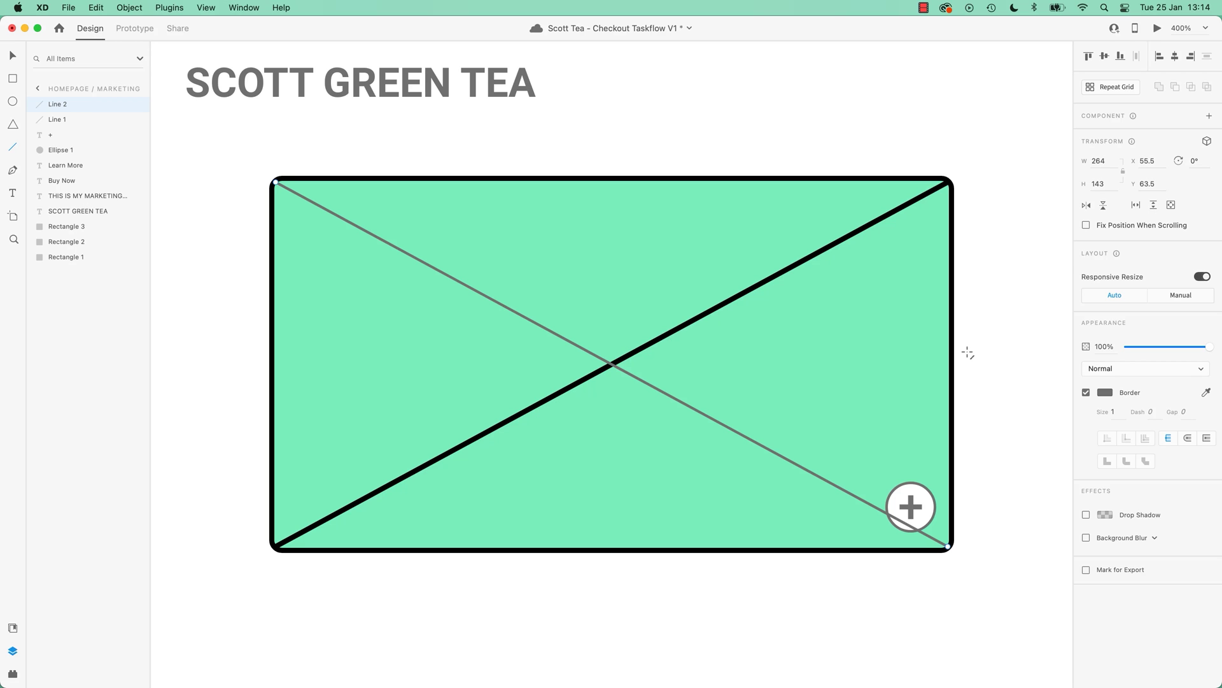
# Step: Save the document, then undo a stray short line drawn inside the placeholder
pyautogui.press('super+s')
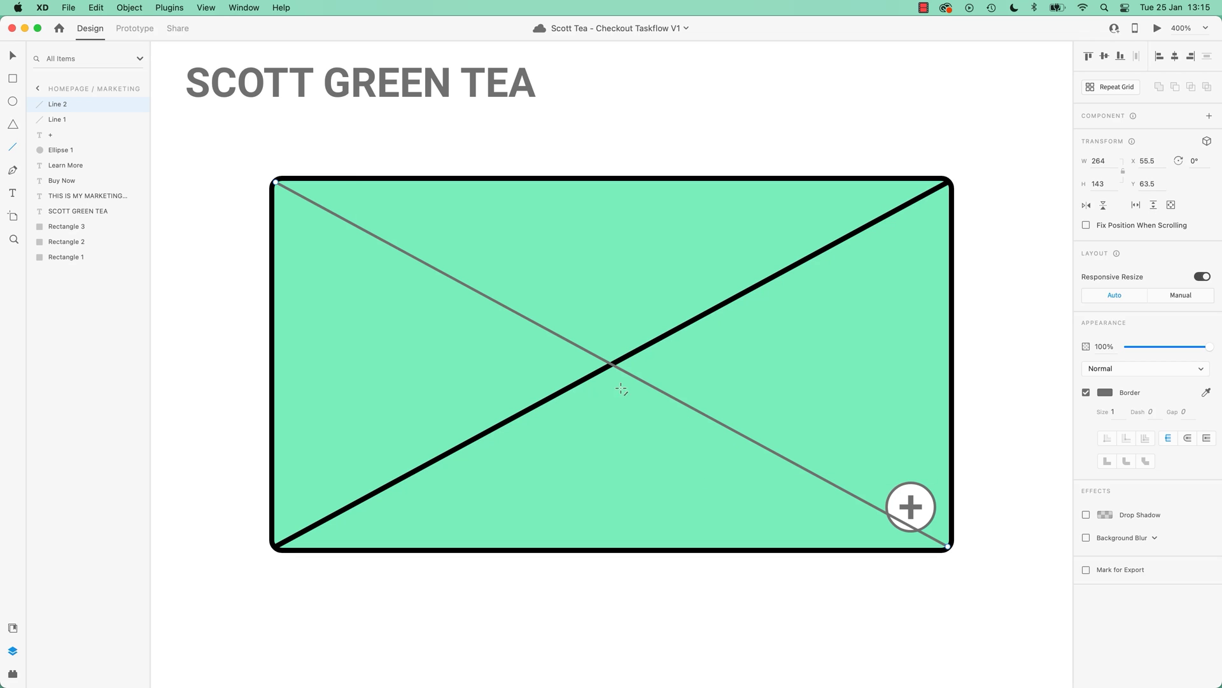
pyautogui.moveTo(607, 266); pyautogui.dragTo(737, 416)
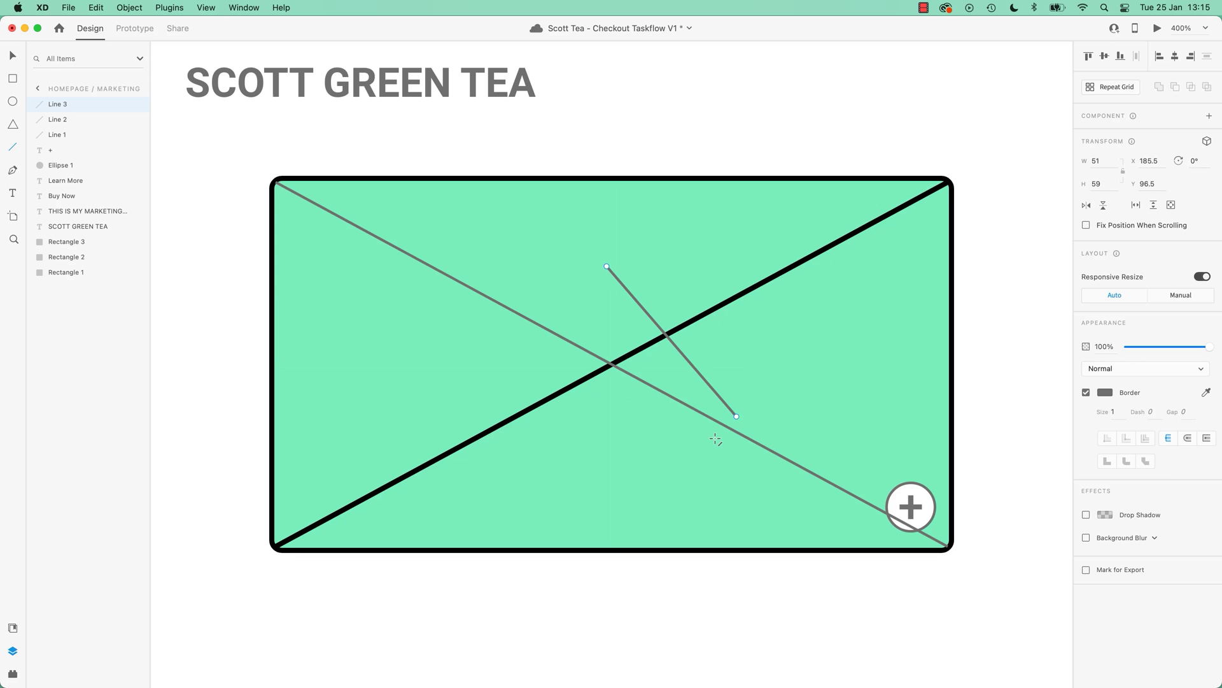
pyautogui.press('super+z')
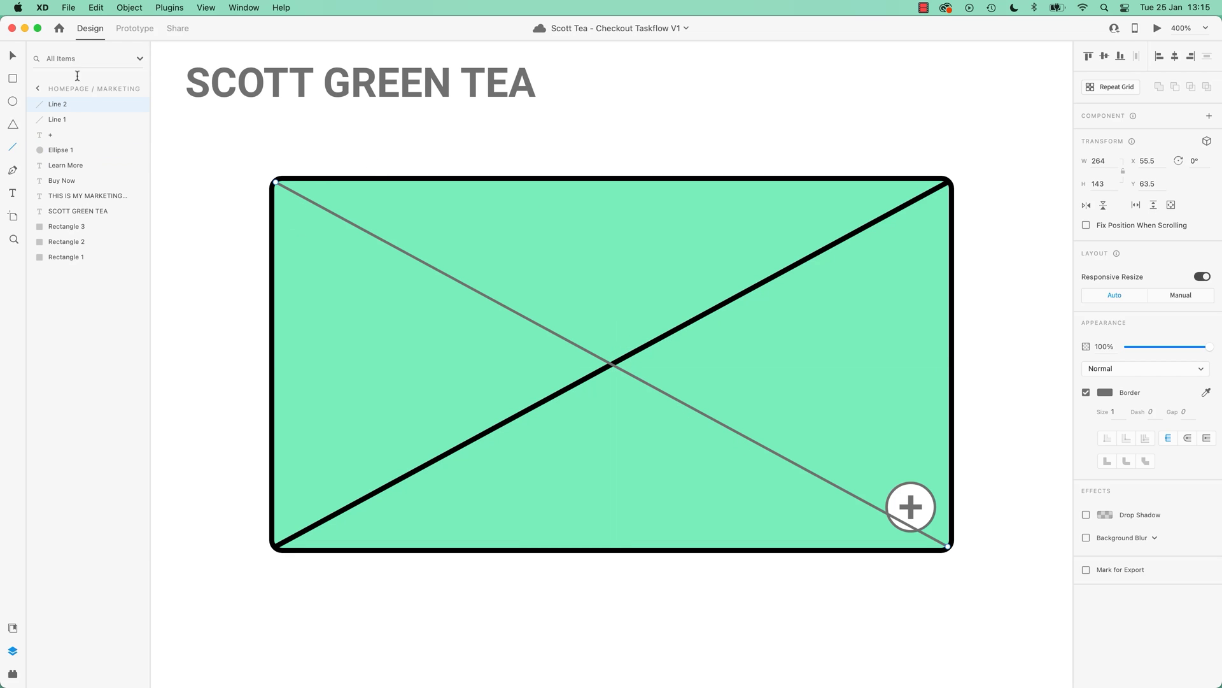
pyautogui.click(12, 57)
pyautogui.click(761, 285)
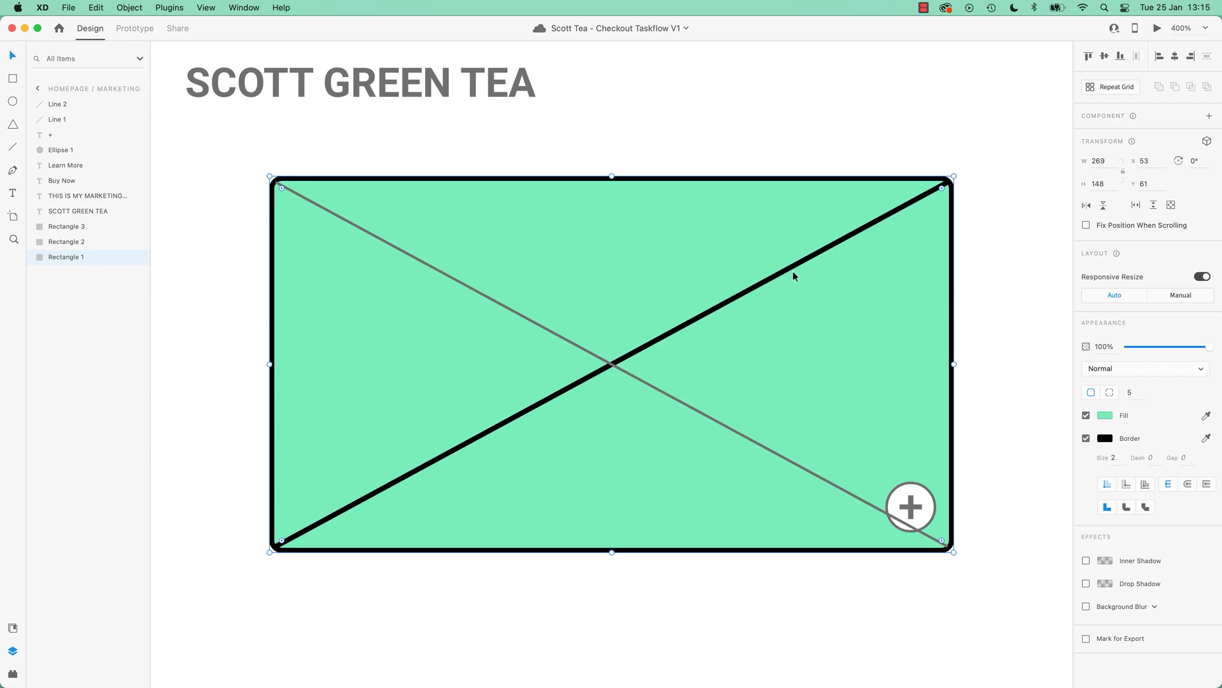
pyautogui.click(971, 250)
pyautogui.keyDown('alt'); pyautogui.moveTo(900, 209); pyautogui.dragTo(724, 230); pyautogui.keyUp('alt')
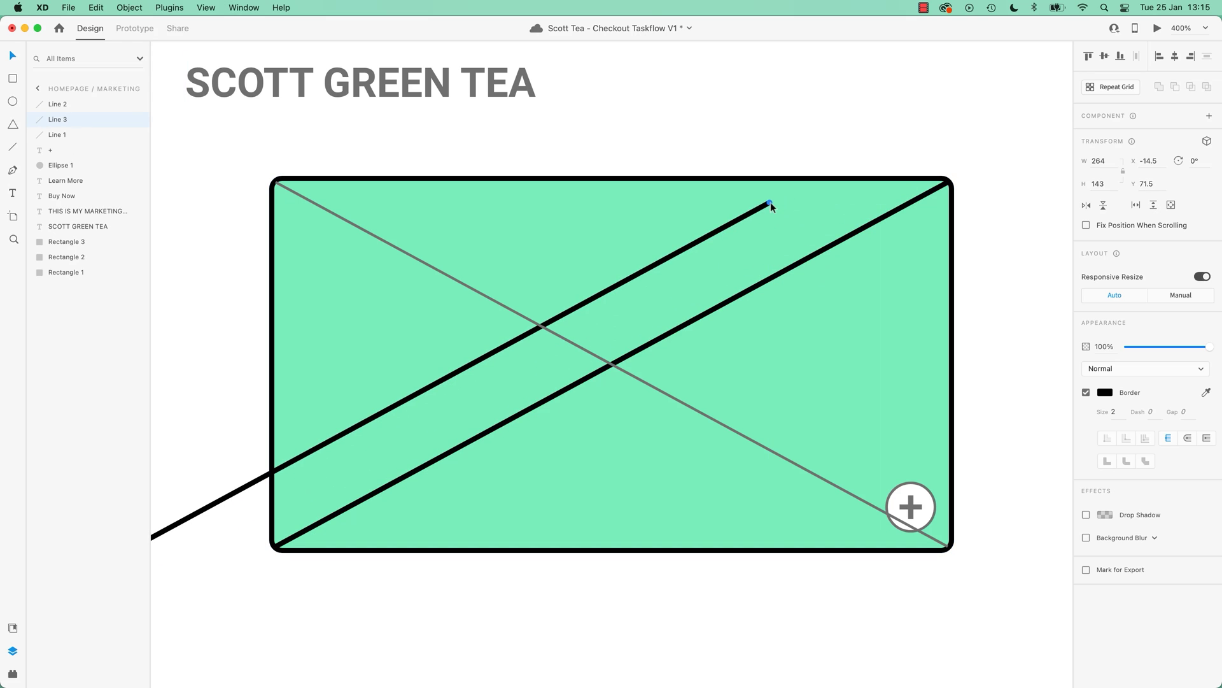
pyautogui.moveTo(674, 311); pyautogui.dragTo(834, 285)
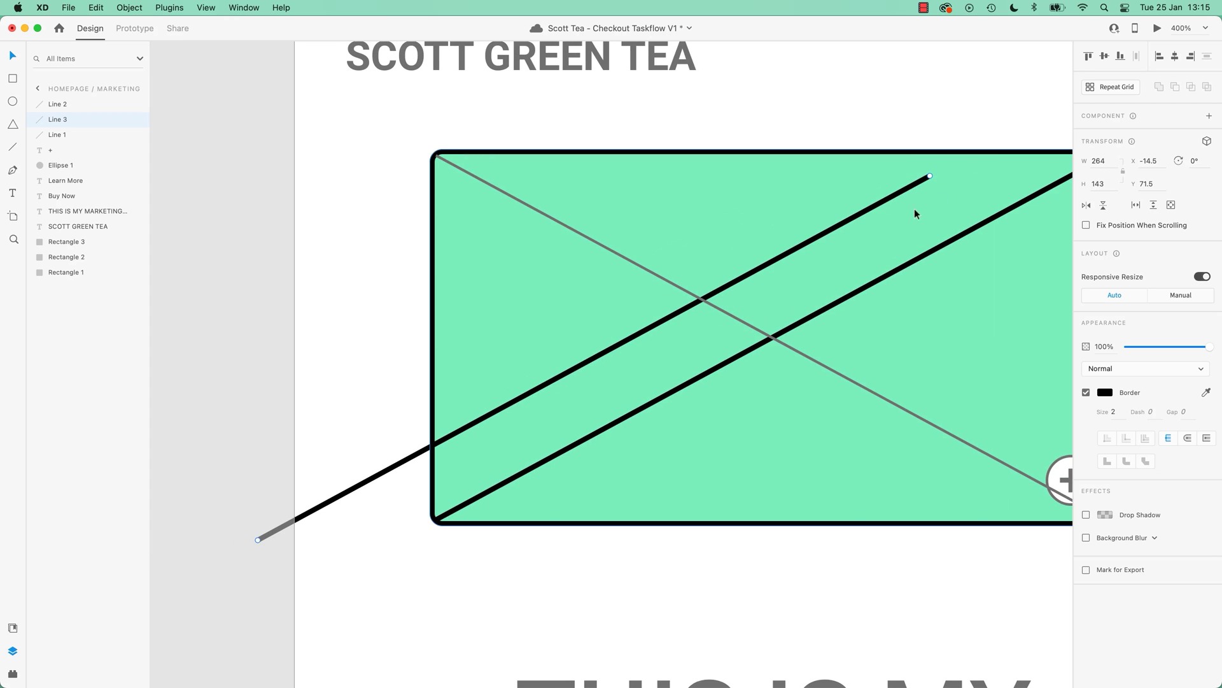
pyautogui.moveTo(930, 175); pyautogui.dragTo(210, 155)
pyautogui.press('super+z')
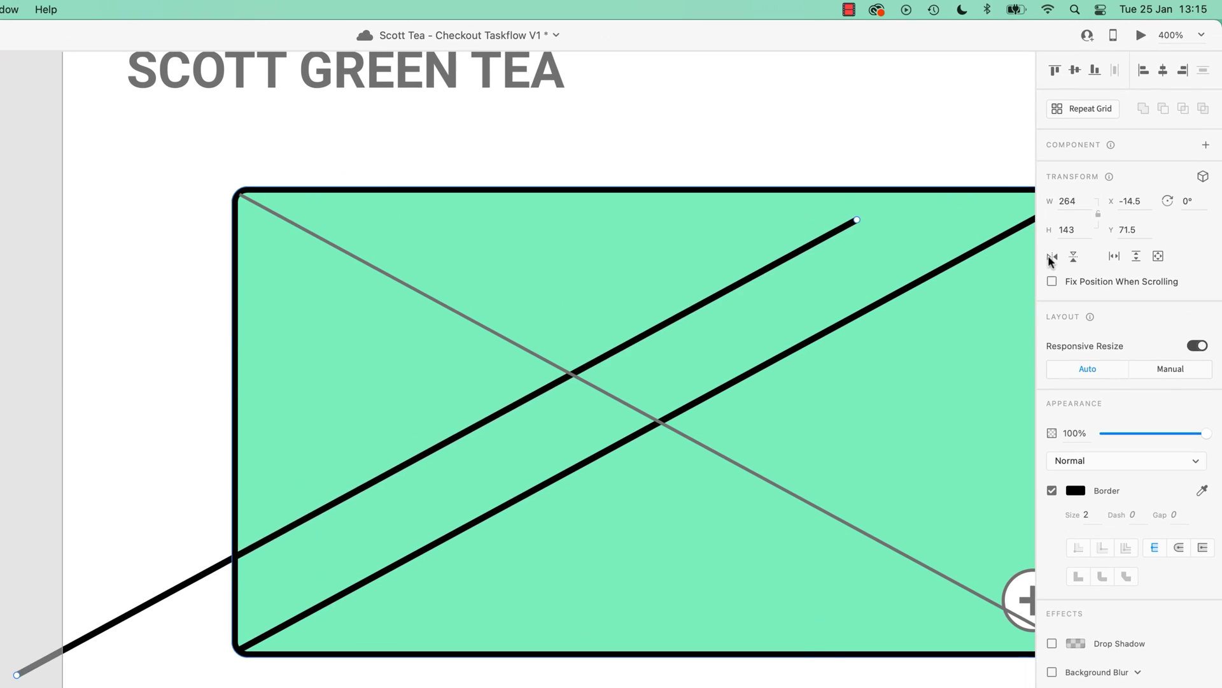
pyautogui.click(1086, 205)
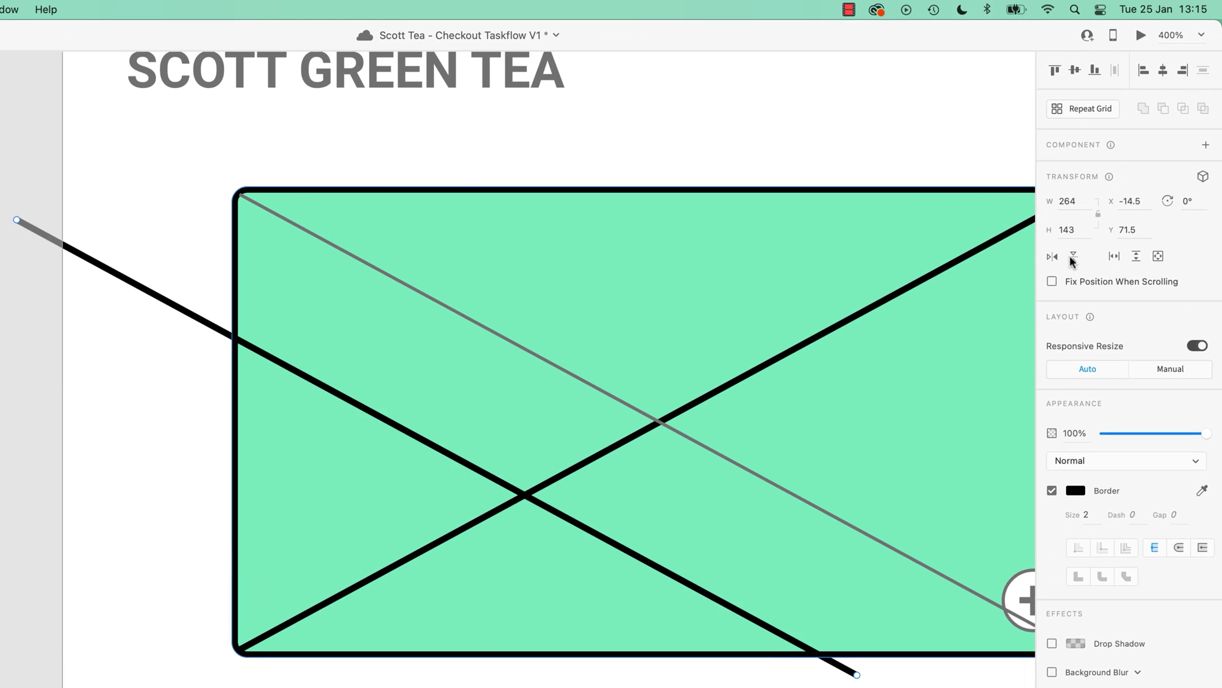
pyautogui.click(1074, 258)
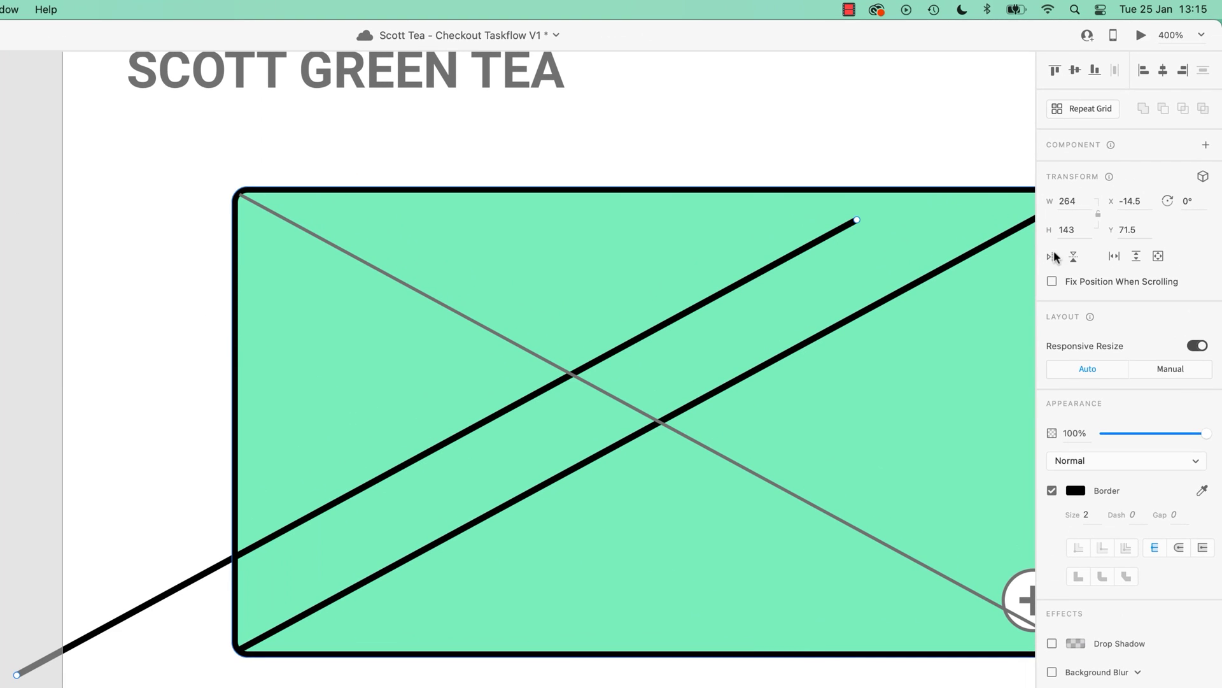
pyautogui.click(1051, 257)
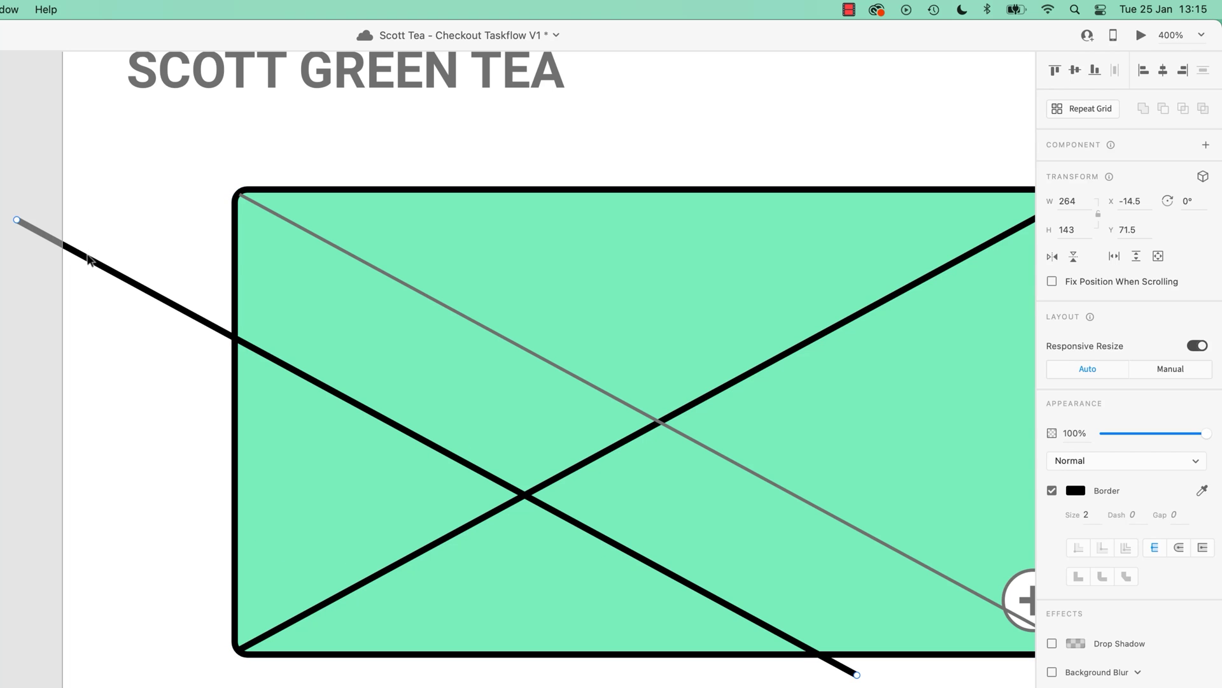
pyautogui.press('Delete')
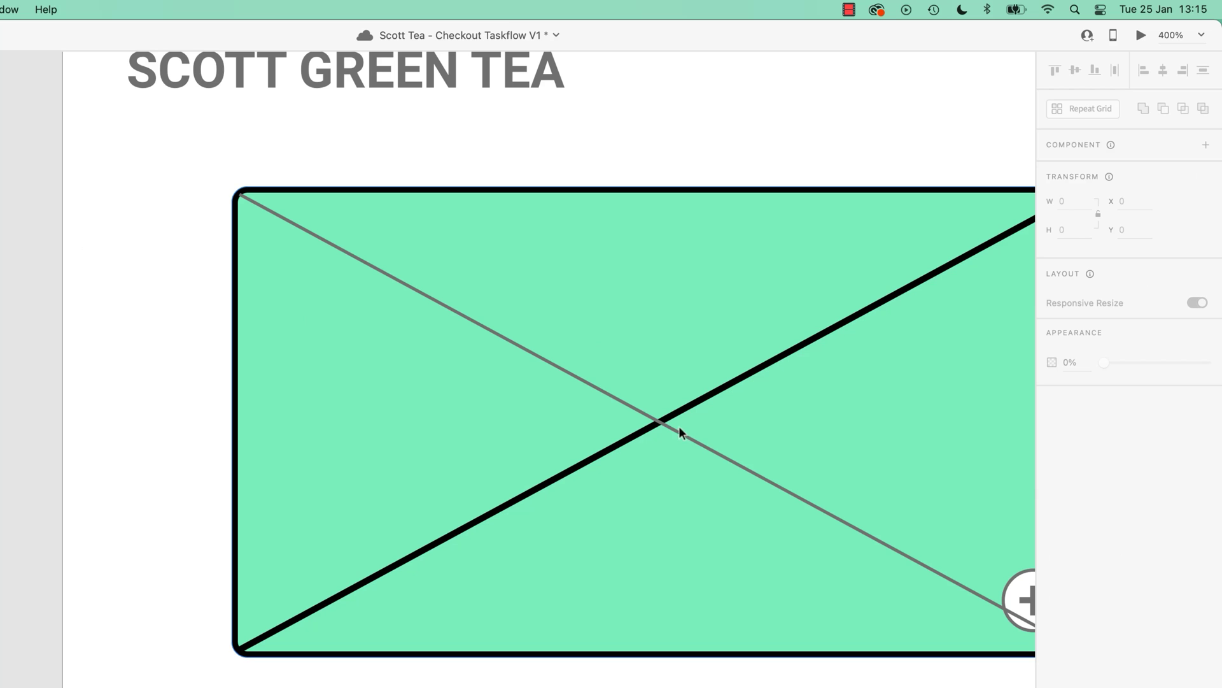
pyautogui.click(721, 391)
pyautogui.moveTo(729, 391); pyautogui.dragTo(668, 371)
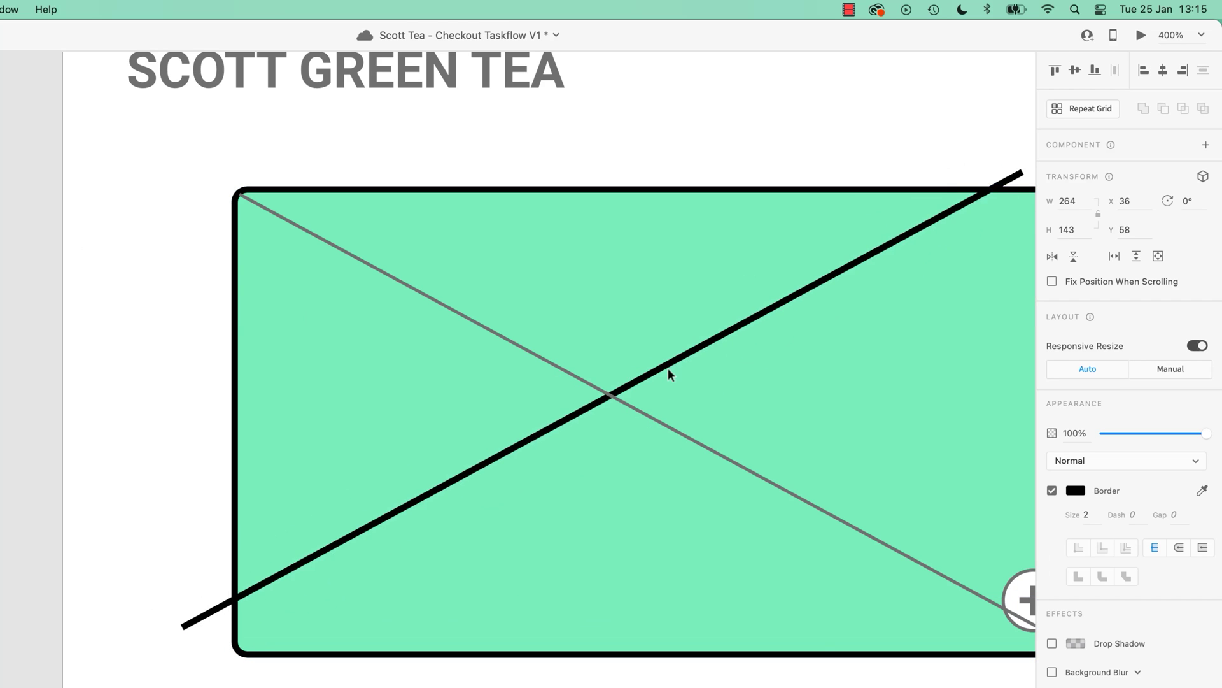
pyautogui.press('super+z')
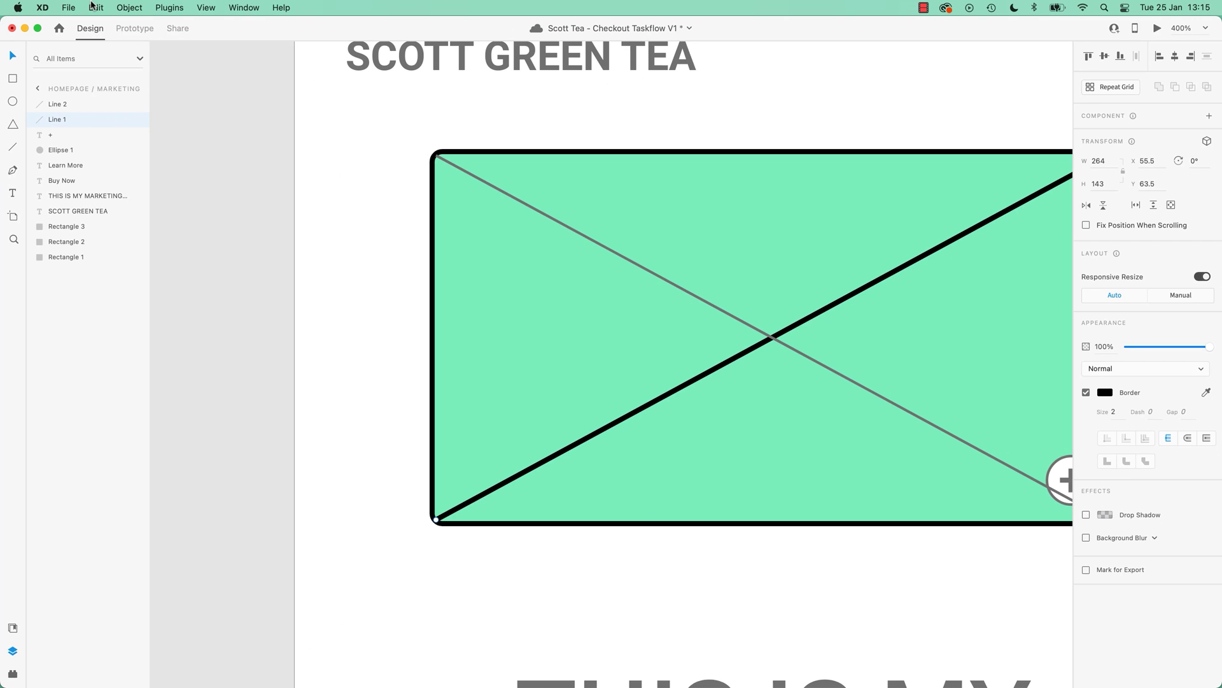
# Step: Copy the black diagonal line, paste it, and undo a trial horizontal flip
pyautogui.click(94, 7)
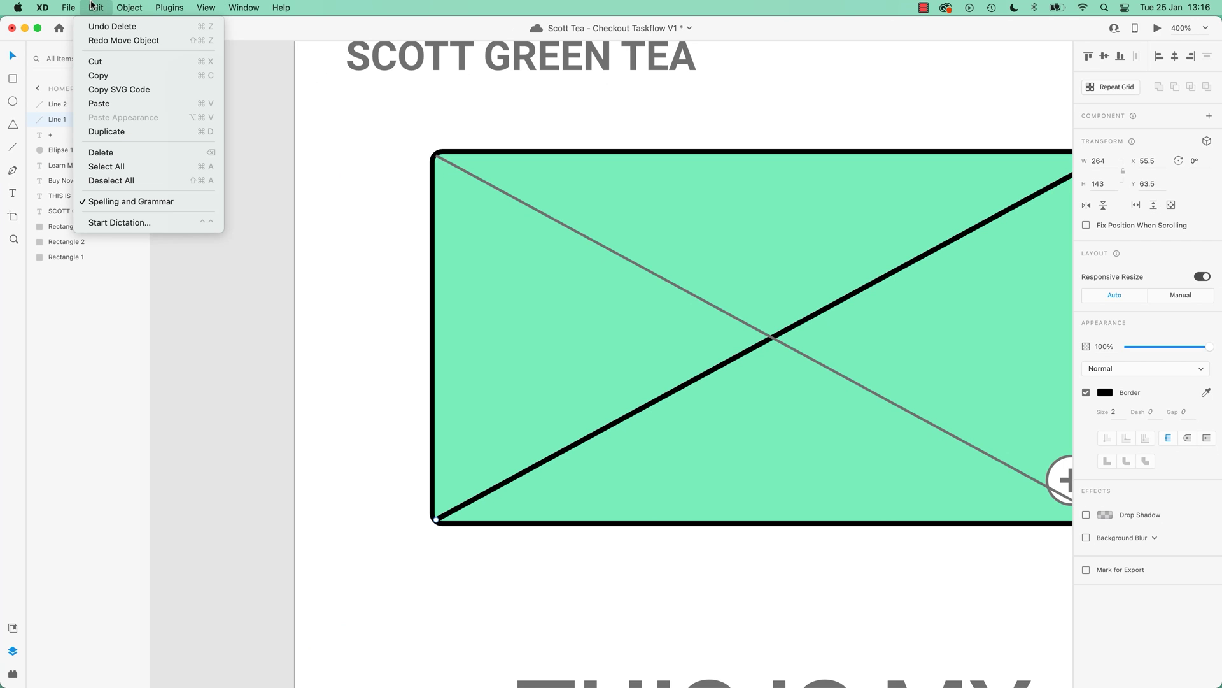
pyautogui.click(99, 75)
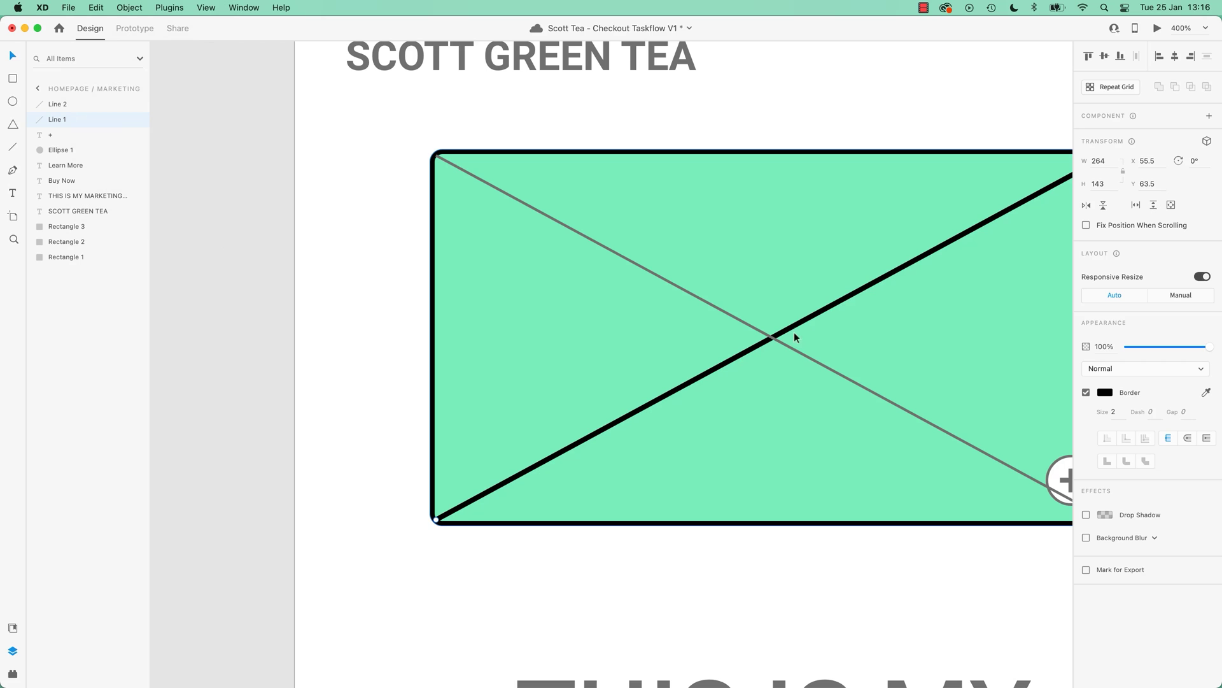
pyautogui.press('cmd+v')
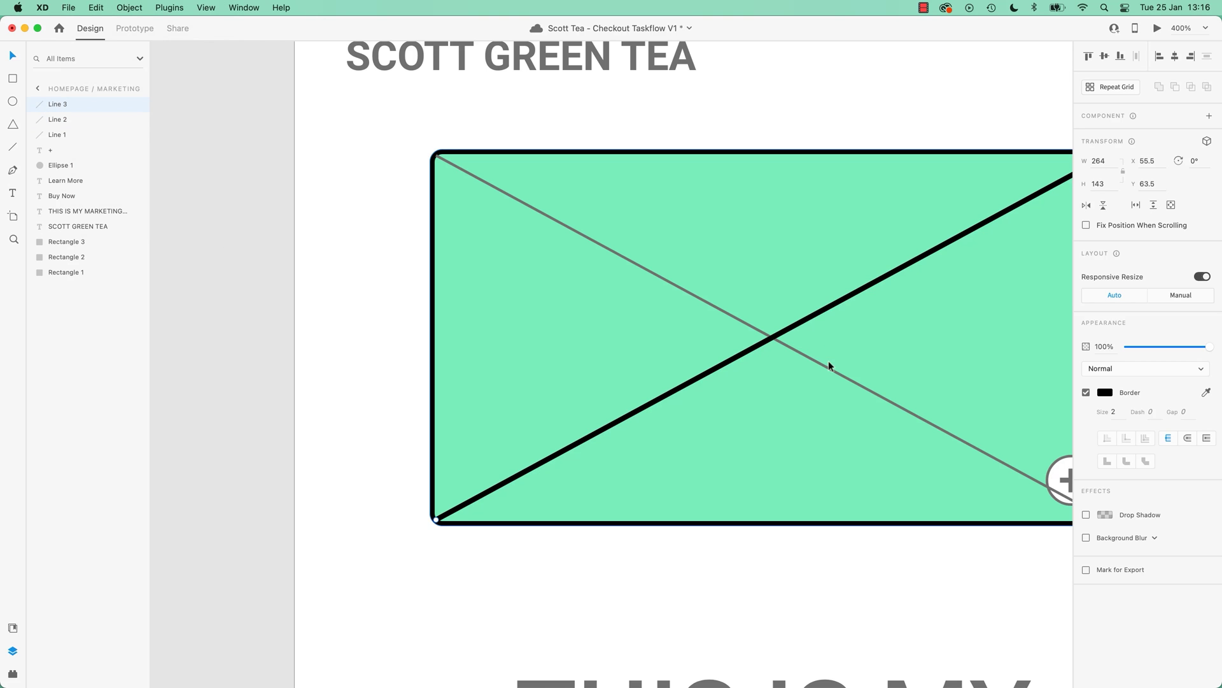
pyautogui.click(1086, 205)
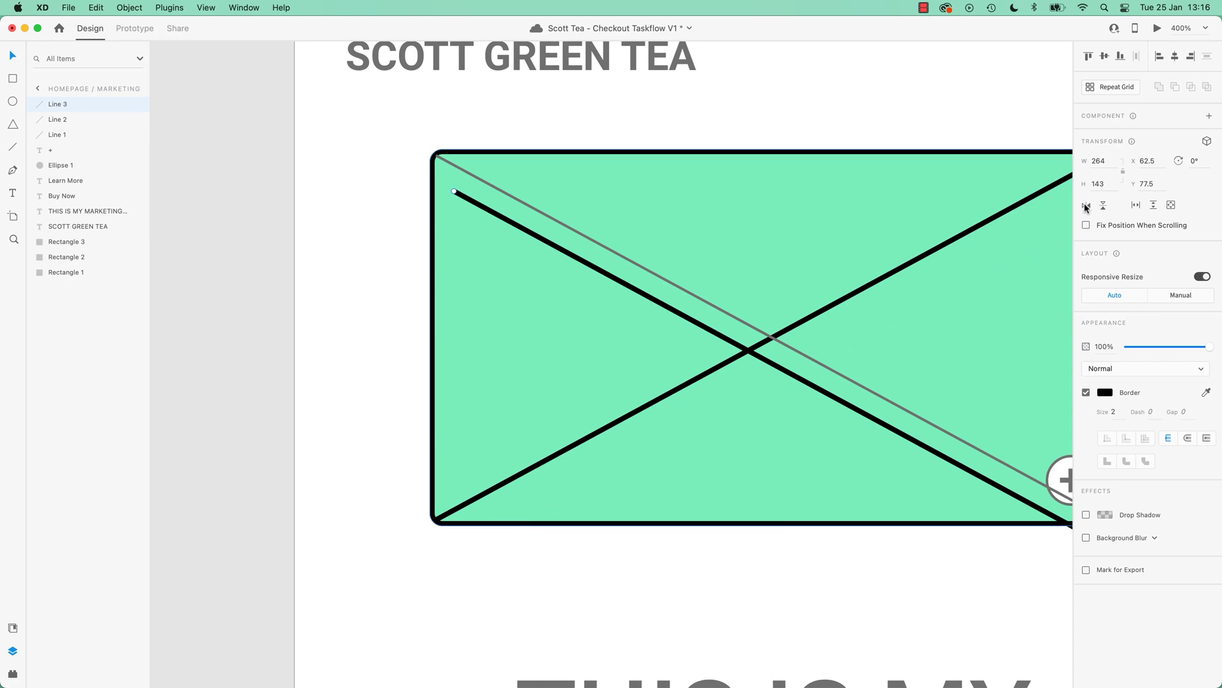
pyautogui.press('cmd+z')
pyautogui.press('cmd+z')
pyautogui.press('cmd+z')
pyautogui.press('cmd+z')
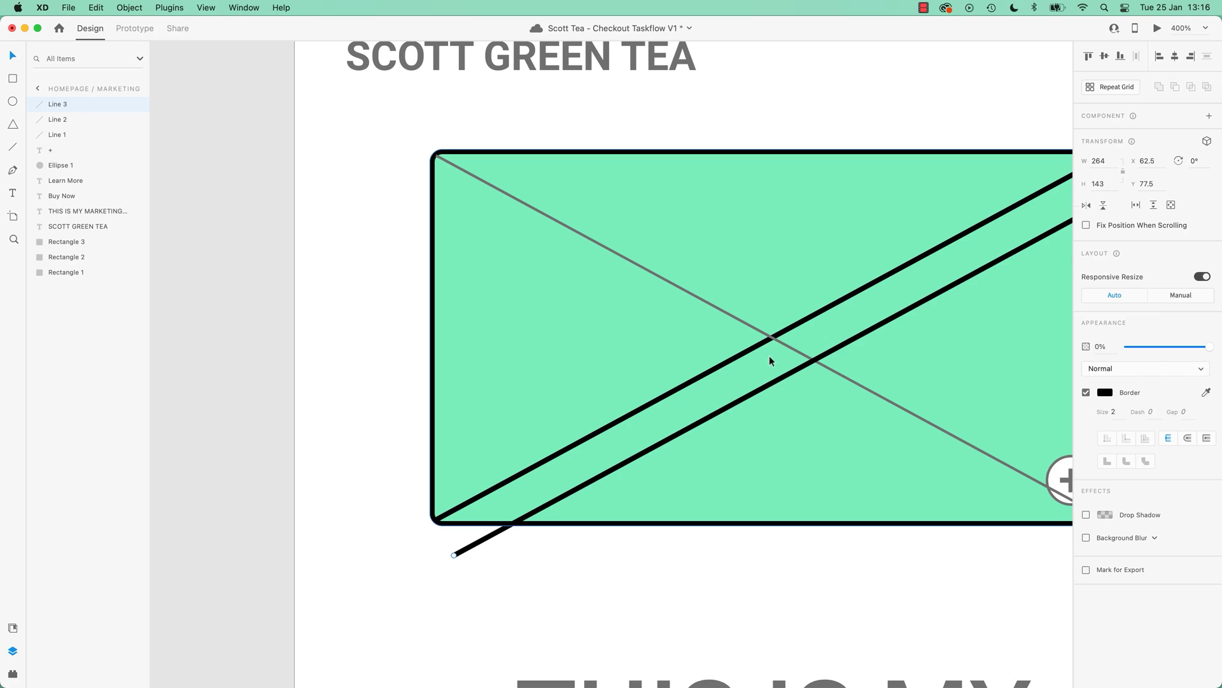
# Step: Apply the black 2 px stroke to the thin grey diagonal with Paste Appearance
pyautogui.click(798, 348)
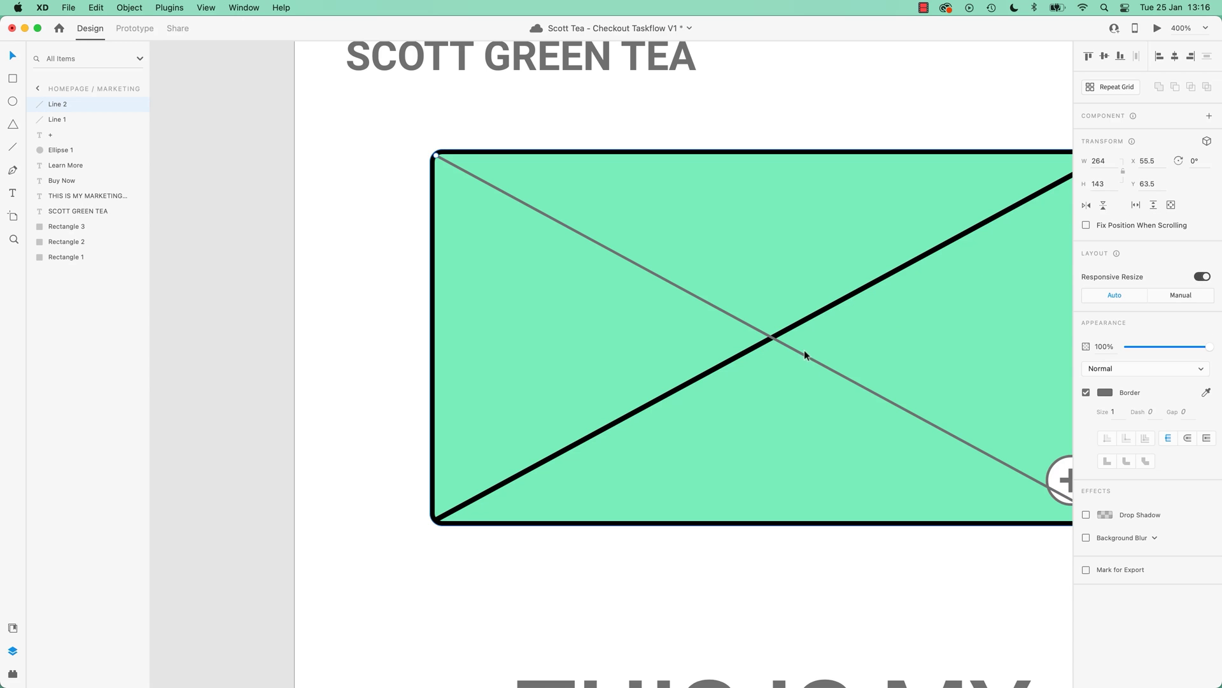
pyautogui.moveTo(804, 350)
pyautogui.mouseDown()
pyautogui.moveTo(888, 315)
pyautogui.moveTo(792, 353)
pyautogui.mouseUp()
pyautogui.click(96, 7)
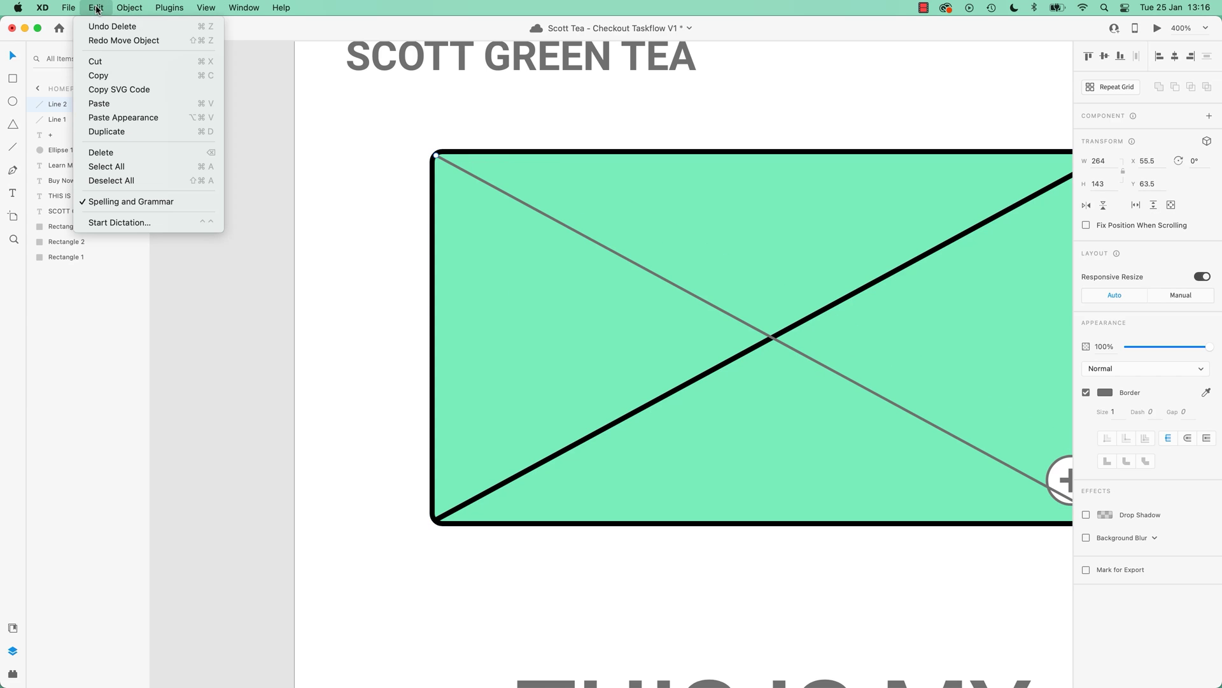
pyautogui.click(199, 118)
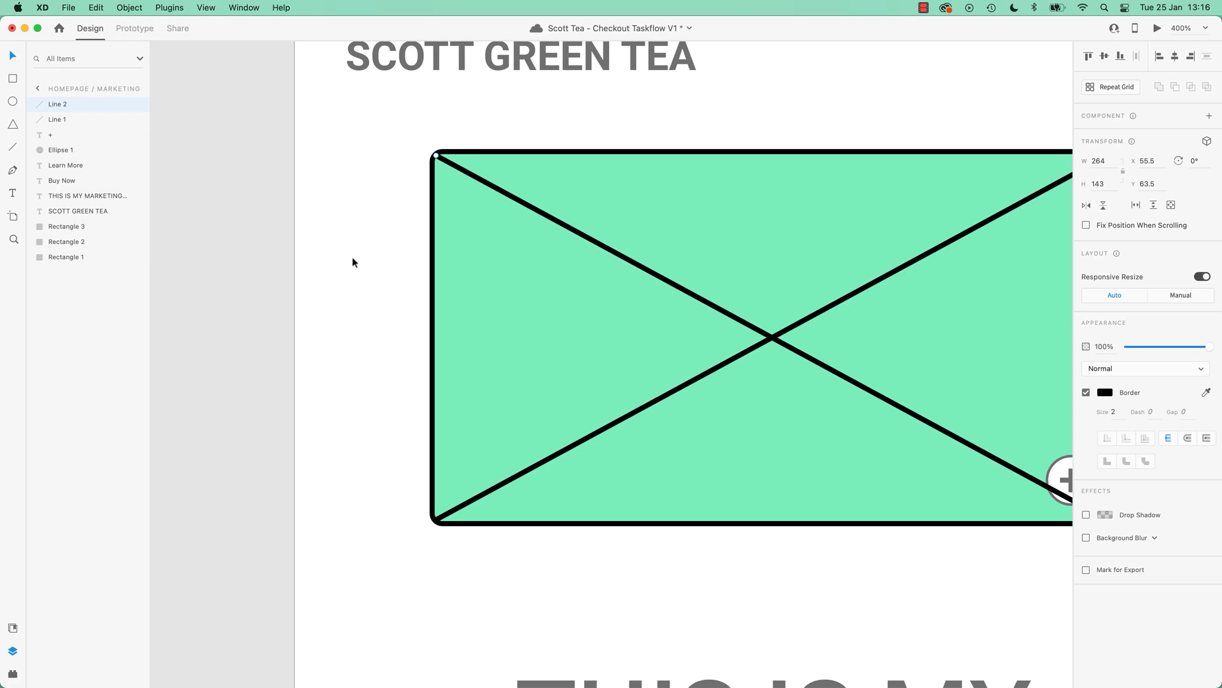
# Step: Paste the black 2 px border appearance onto both Buy Now and Learn More button shapes
pyautogui.scroll(-10, 352, 257)
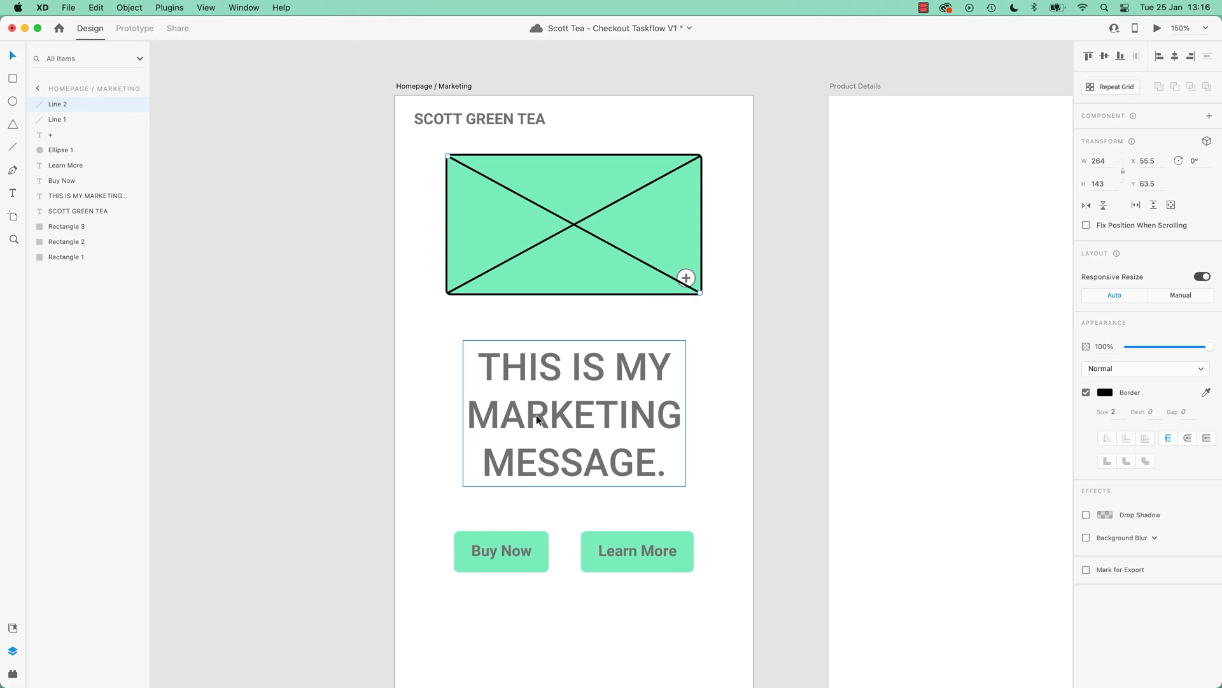
pyautogui.click(543, 540)
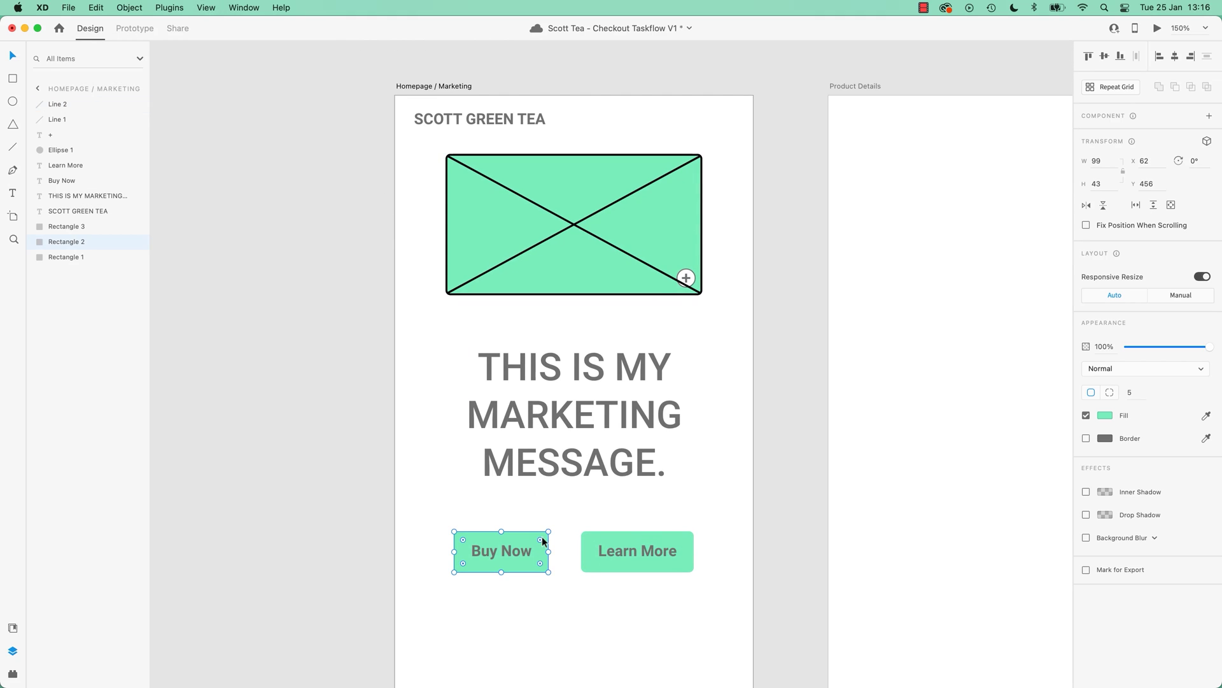
pyautogui.keyDown('shift'); pyautogui.click(630, 533); pyautogui.keyUp('shift')
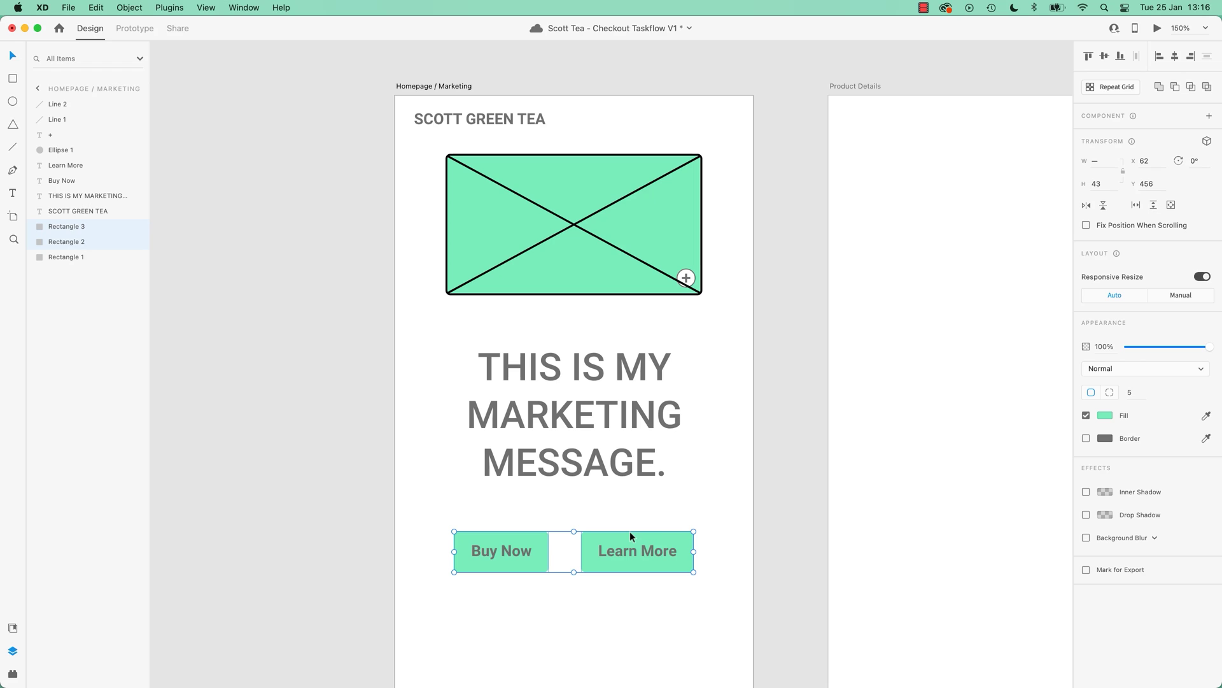
pyautogui.press('alt')
pyautogui.press('super+alt+v')
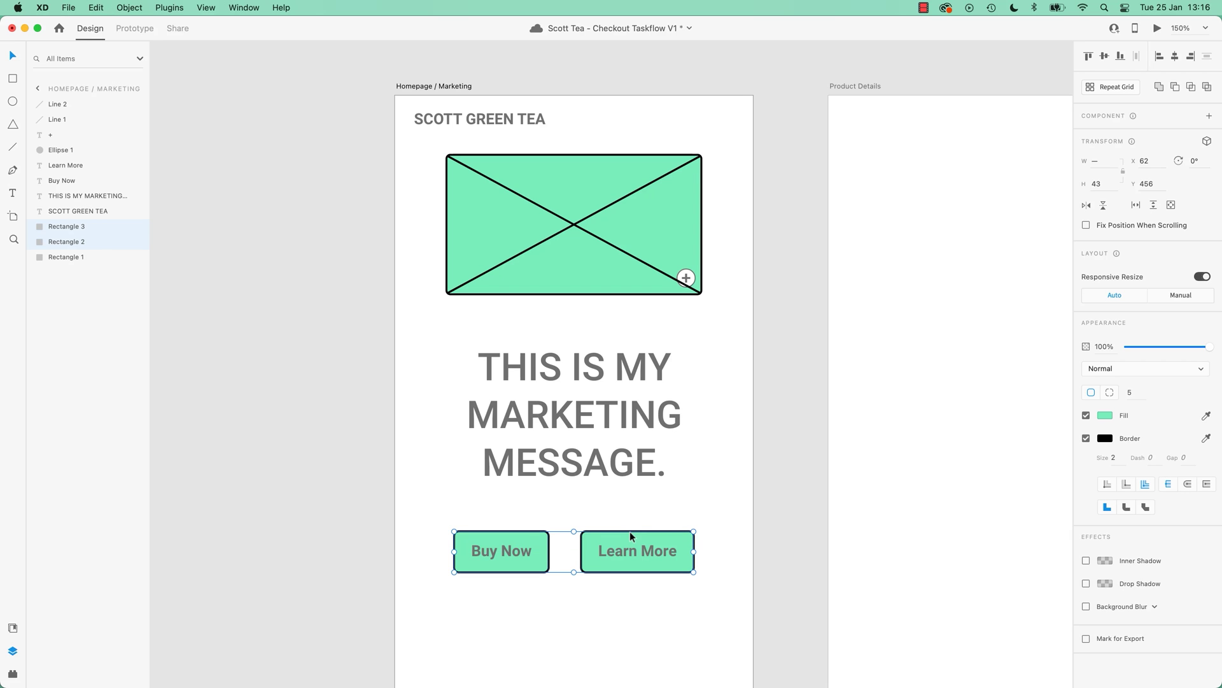
pyautogui.click(635, 192)
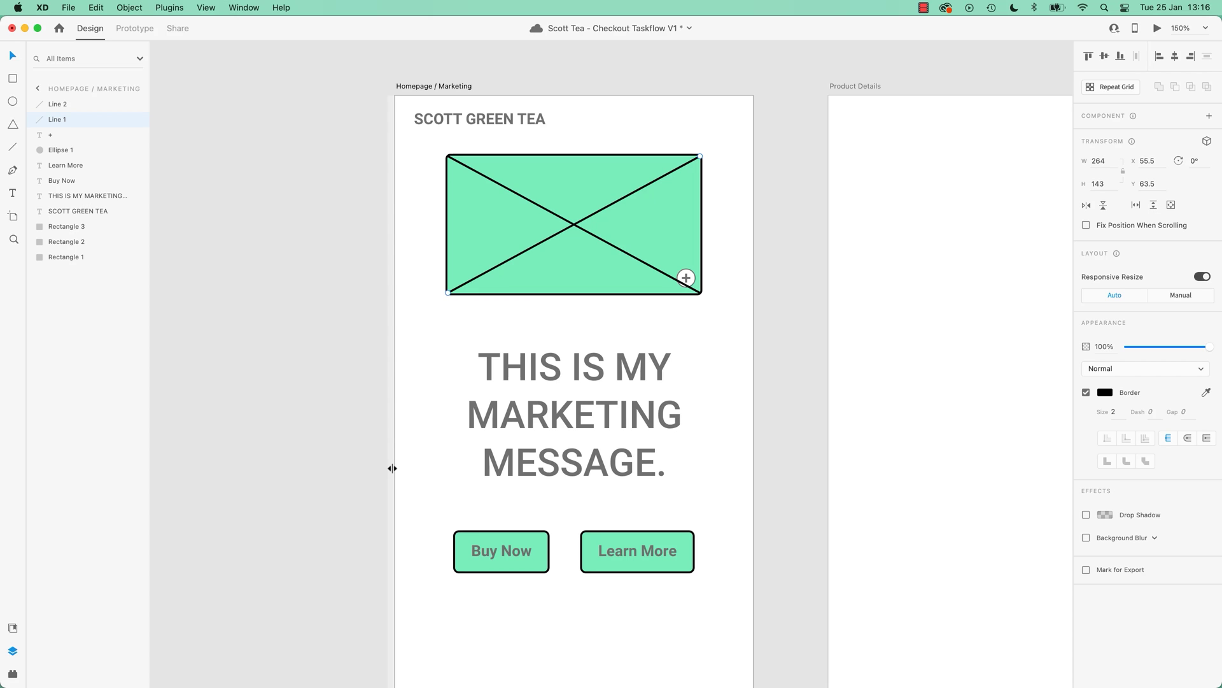
pyautogui.click(314, 419)
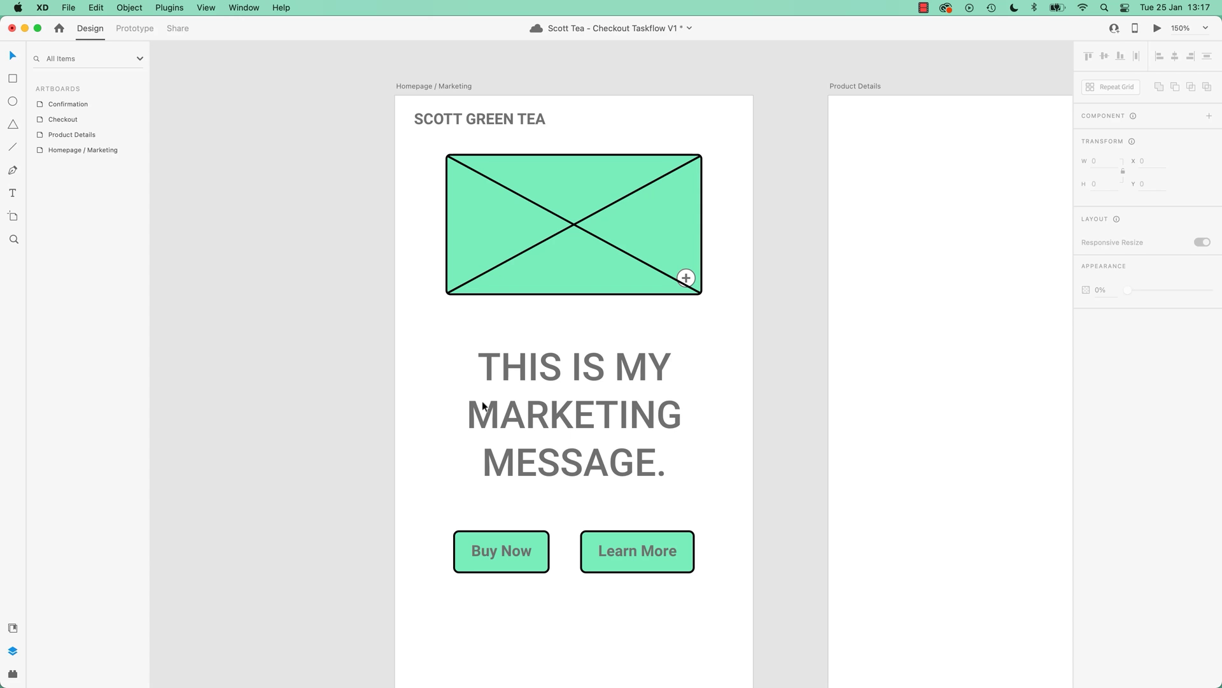
# Step: Recolour the 'THIS IS MY MARKETING MESSAGE.' headline from grey to black via its Fill swatch
pyautogui.click(545, 408)
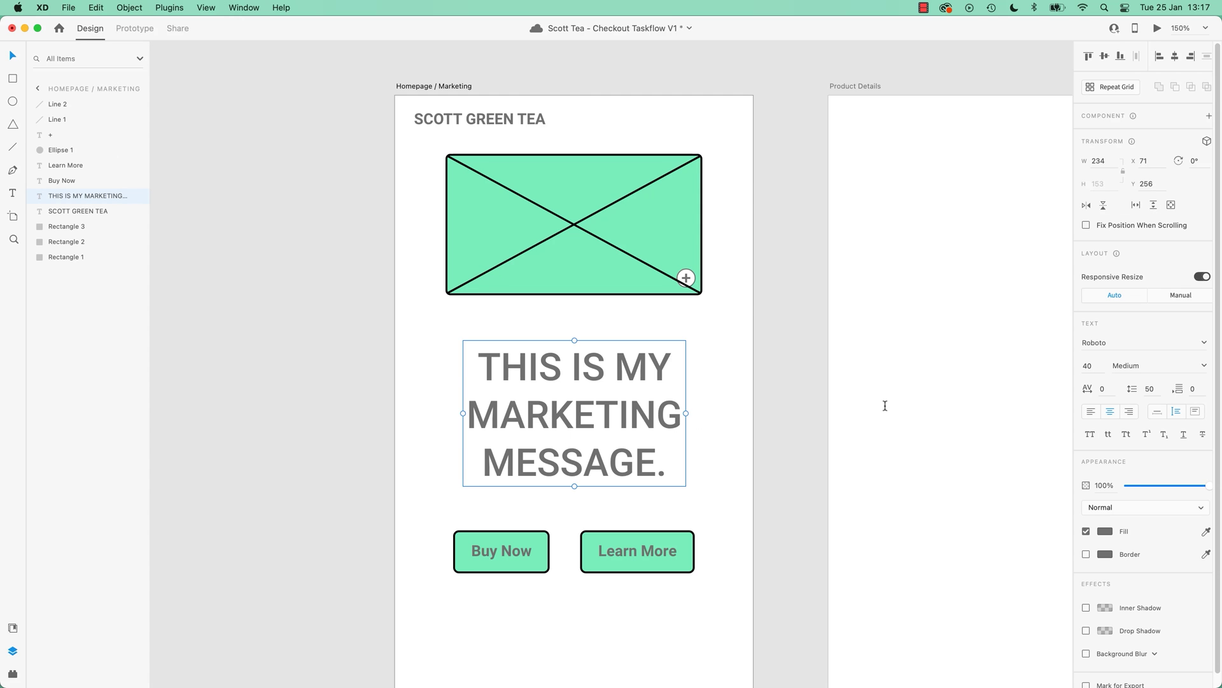
pyautogui.click(1108, 534)
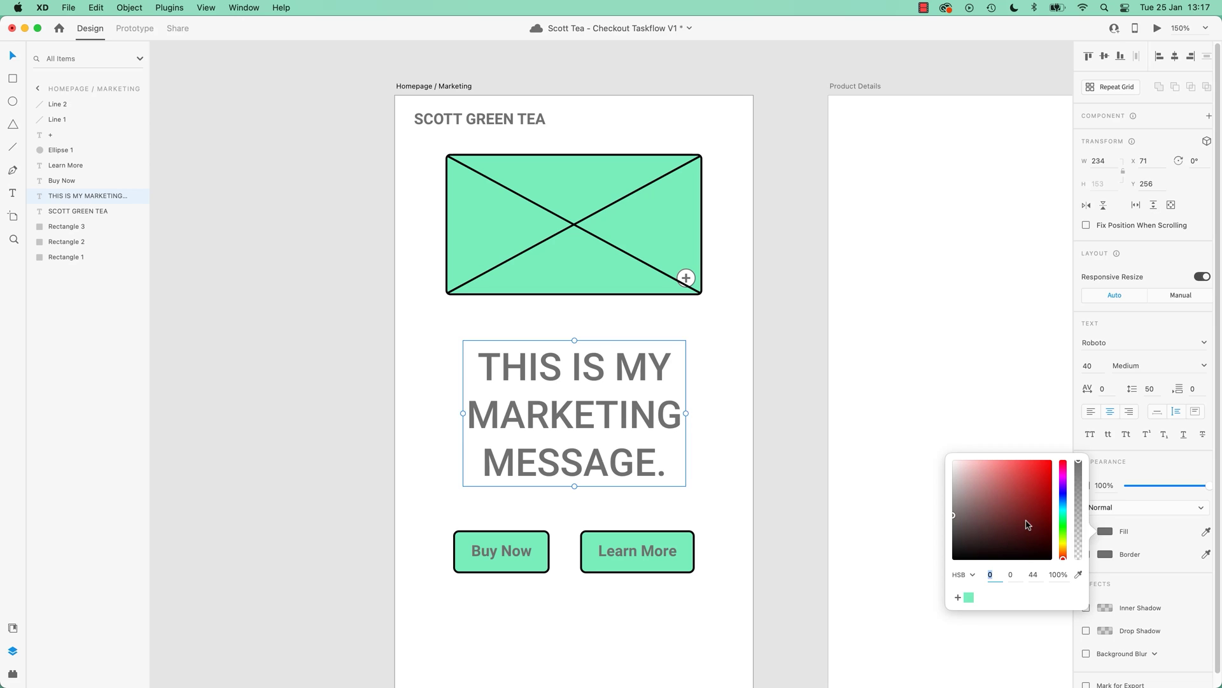
pyautogui.moveTo(1023, 526); pyautogui.dragTo(914, 602)
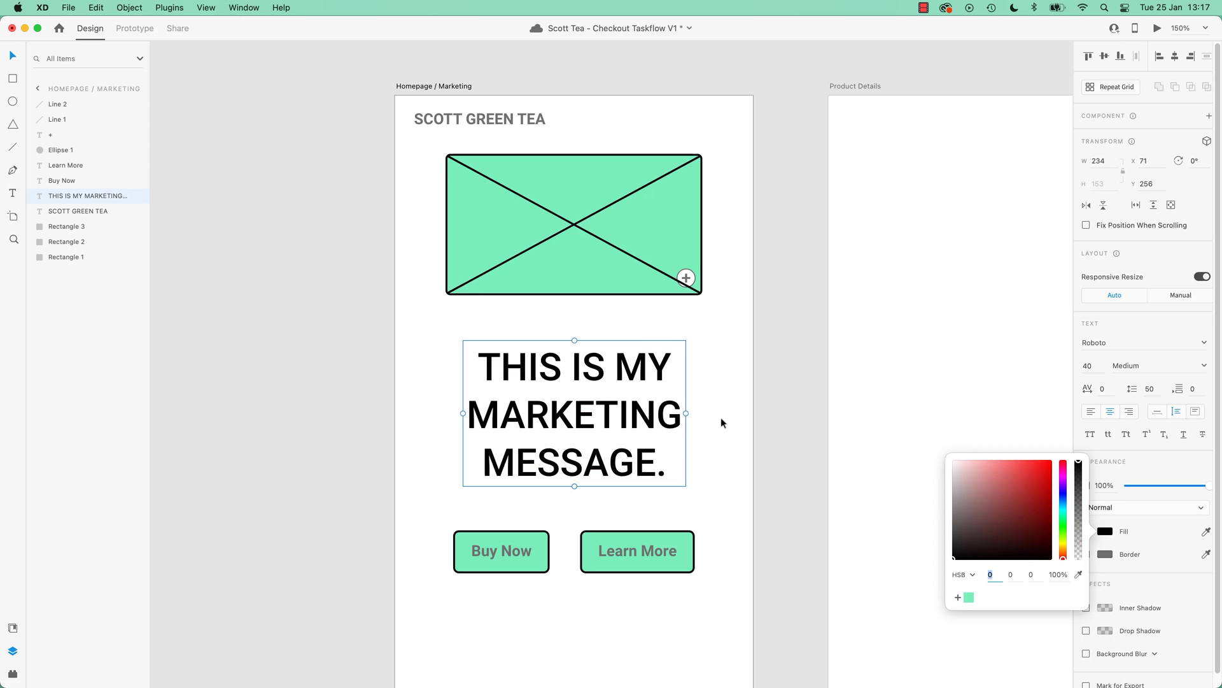
pyautogui.click(744, 410)
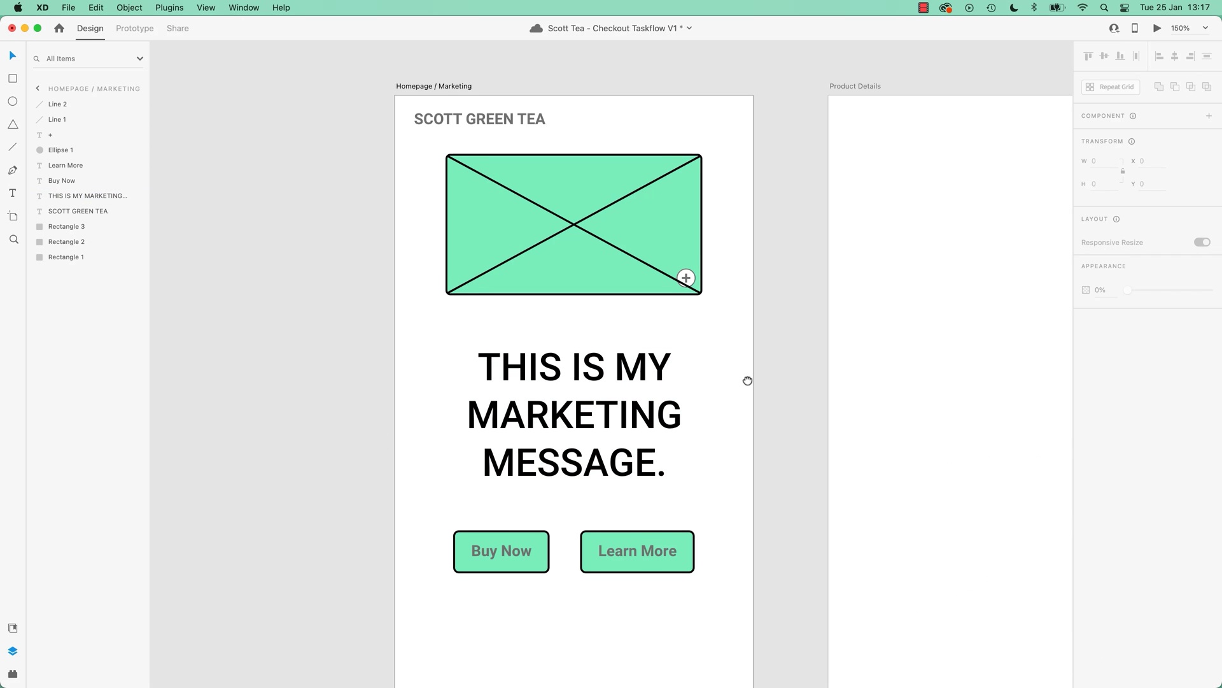
pyautogui.hscroll(5, 748, 382)
pyautogui.press('t')
pyautogui.click(742, 358)
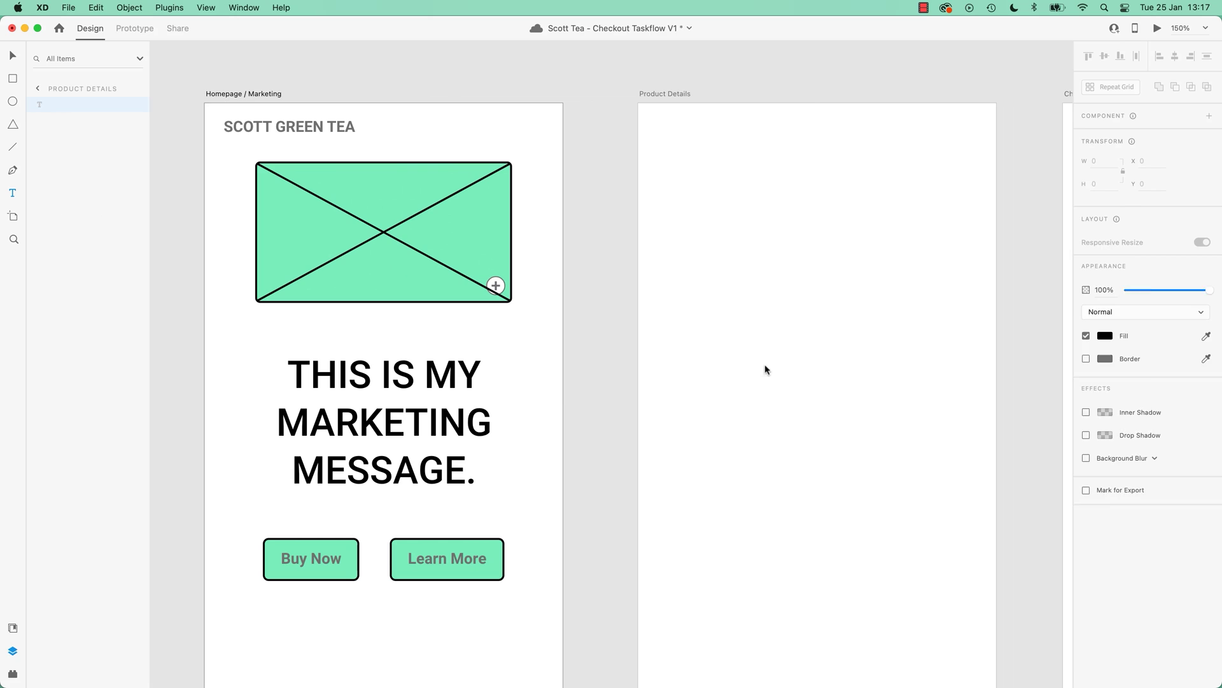
pyautogui.write('alskdjfl;ask')
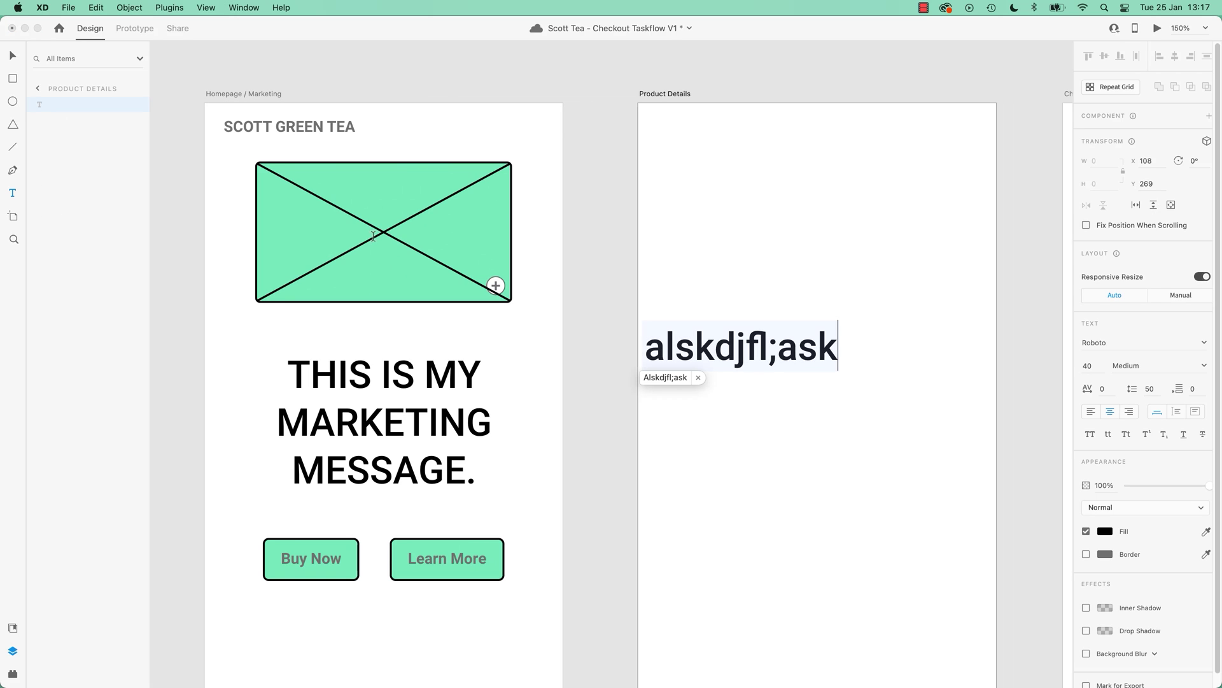
pyautogui.click(12, 56)
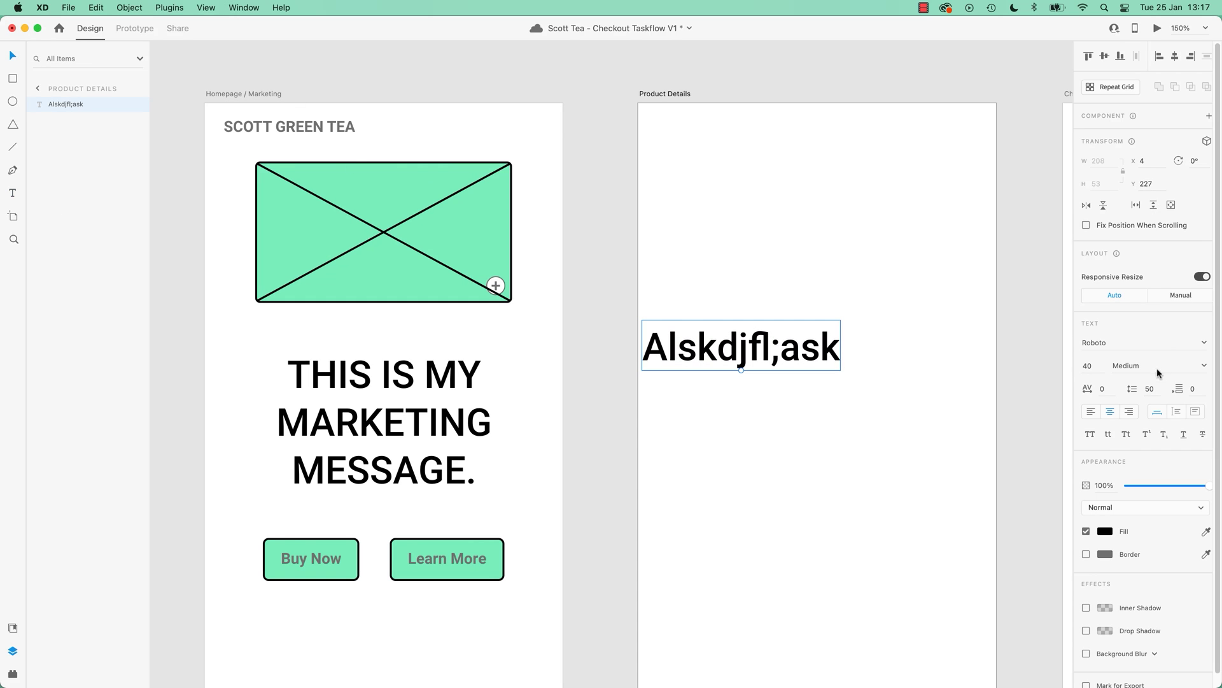
pyautogui.click(1201, 367)
pyautogui.click(1146, 399)
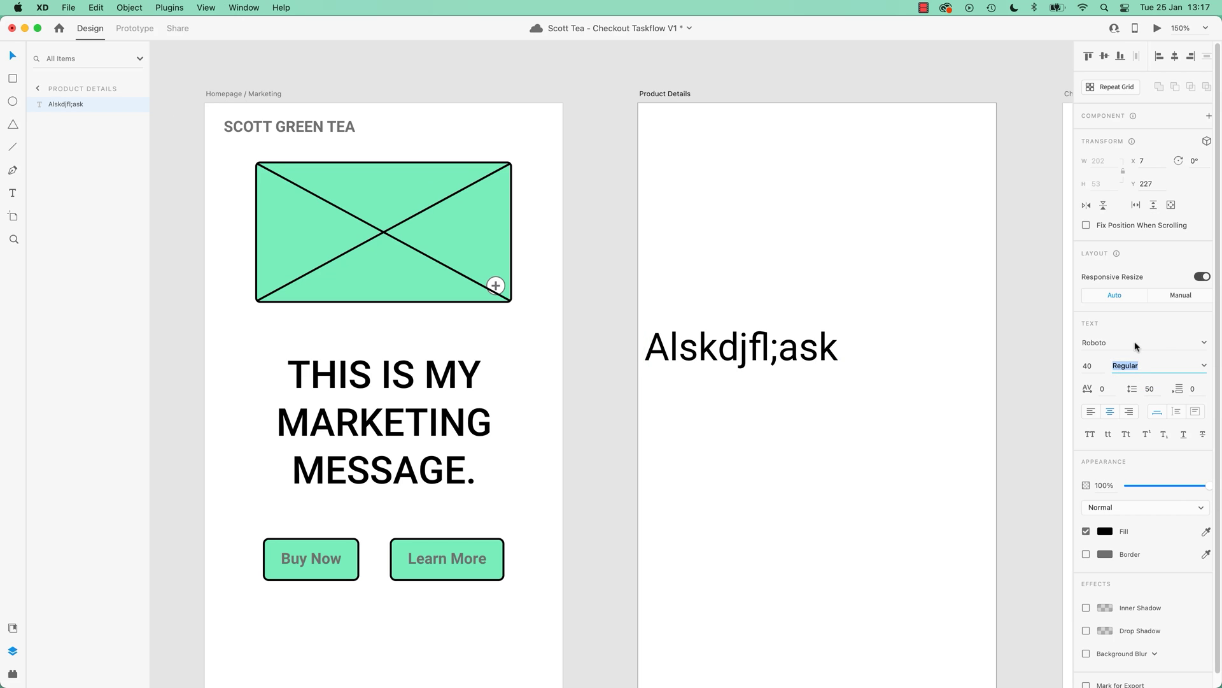
pyautogui.click(1088, 365)
pyautogui.write('10')
pyautogui.press('Return')
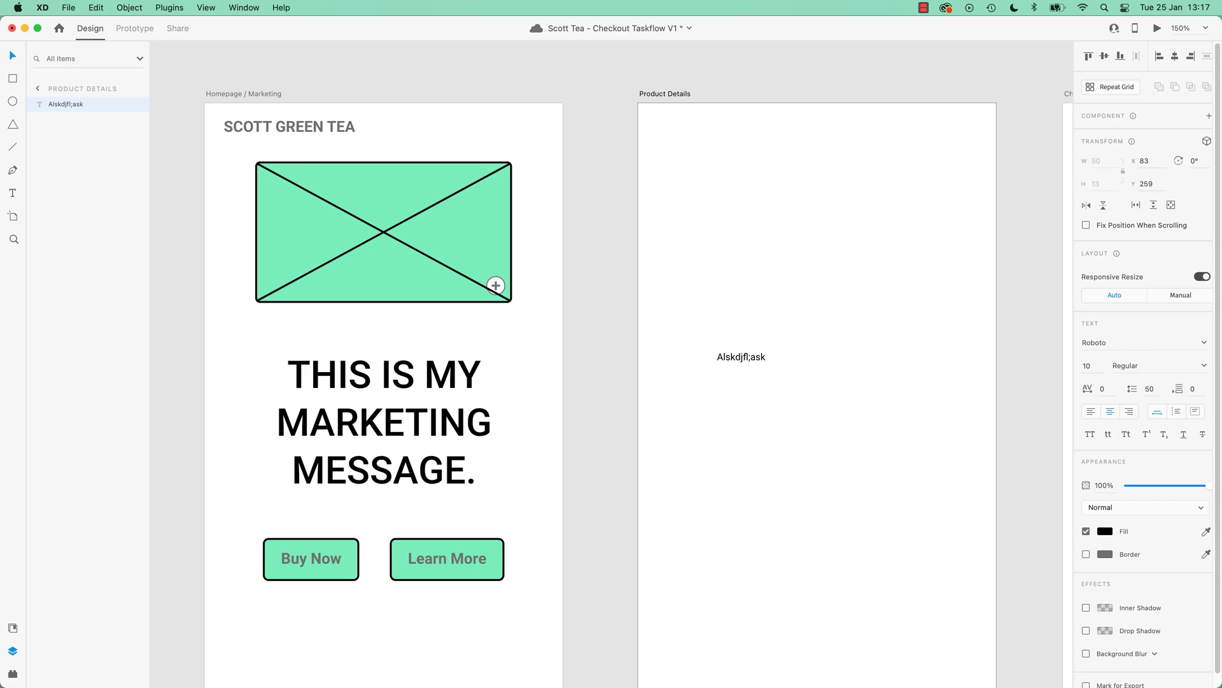
pyautogui.click(1104, 531)
pyautogui.moveTo(1006, 489); pyautogui.dragTo(1070, 425)
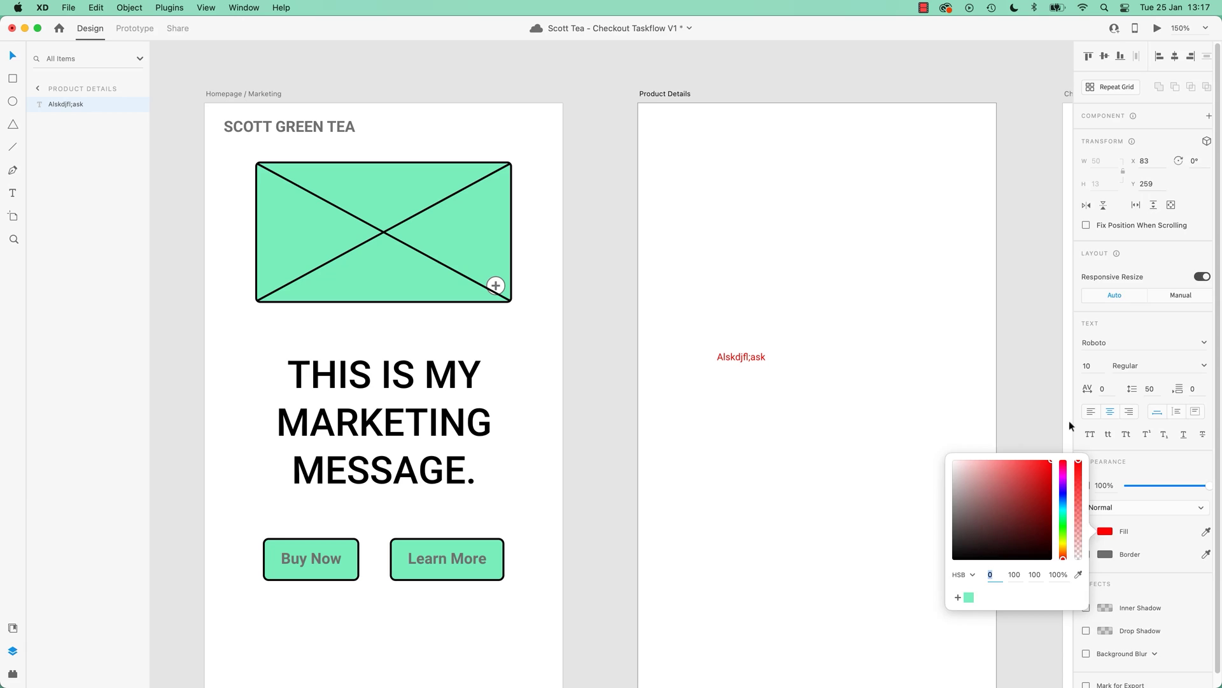
pyautogui.click(792, 469)
pyautogui.click(446, 385)
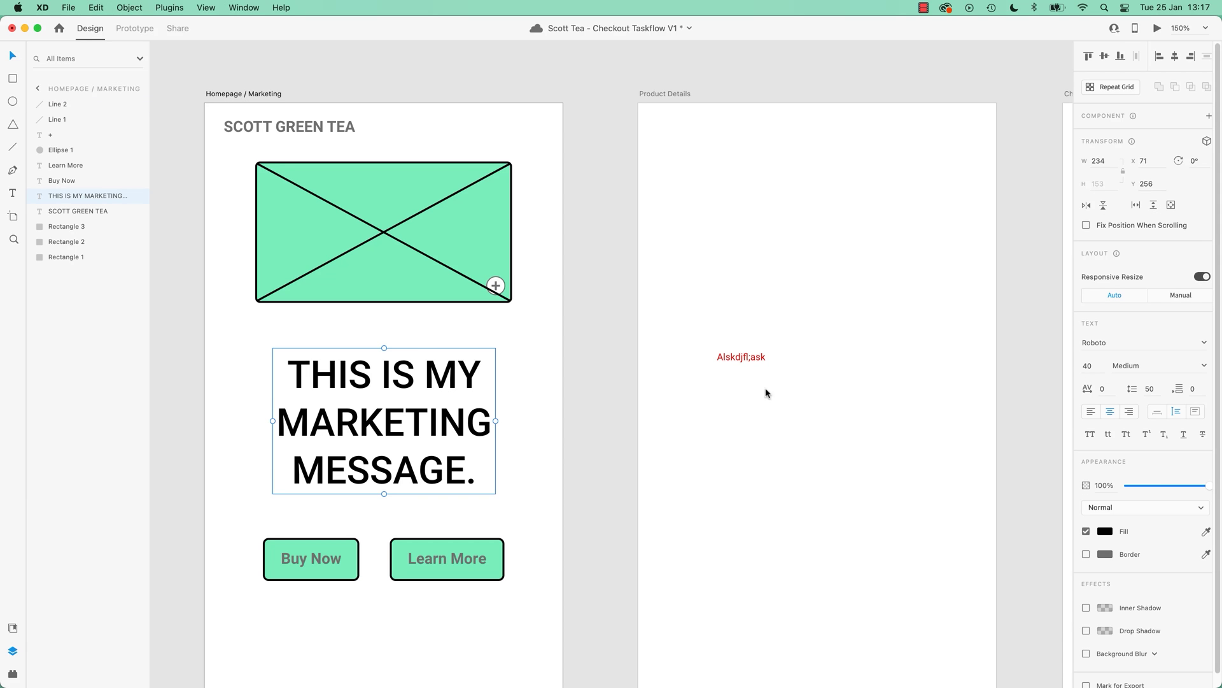
pyautogui.click(753, 357)
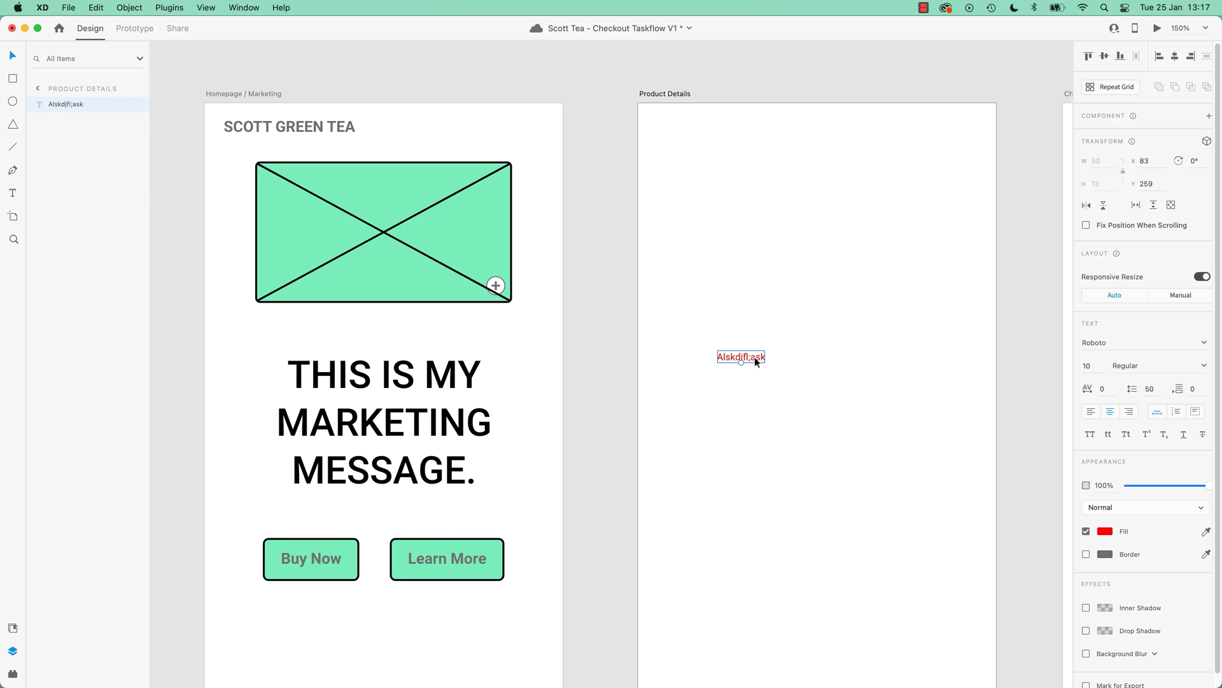
pyautogui.rightClick(755, 357)
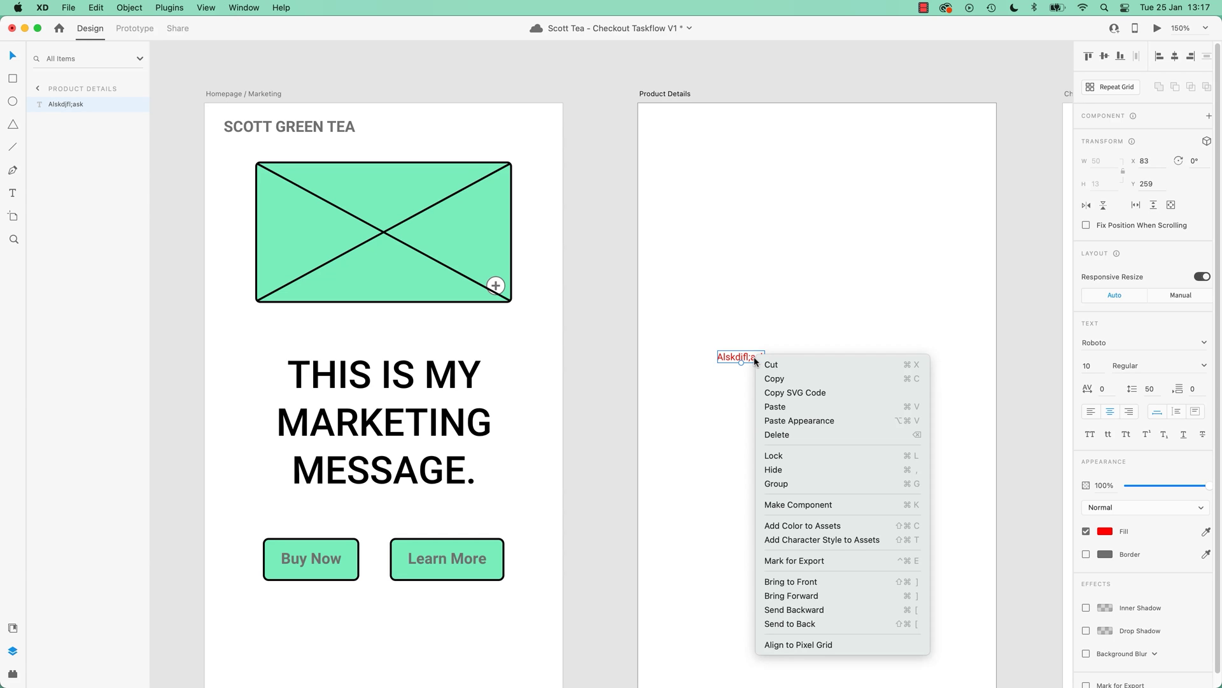
pyautogui.click(783, 421)
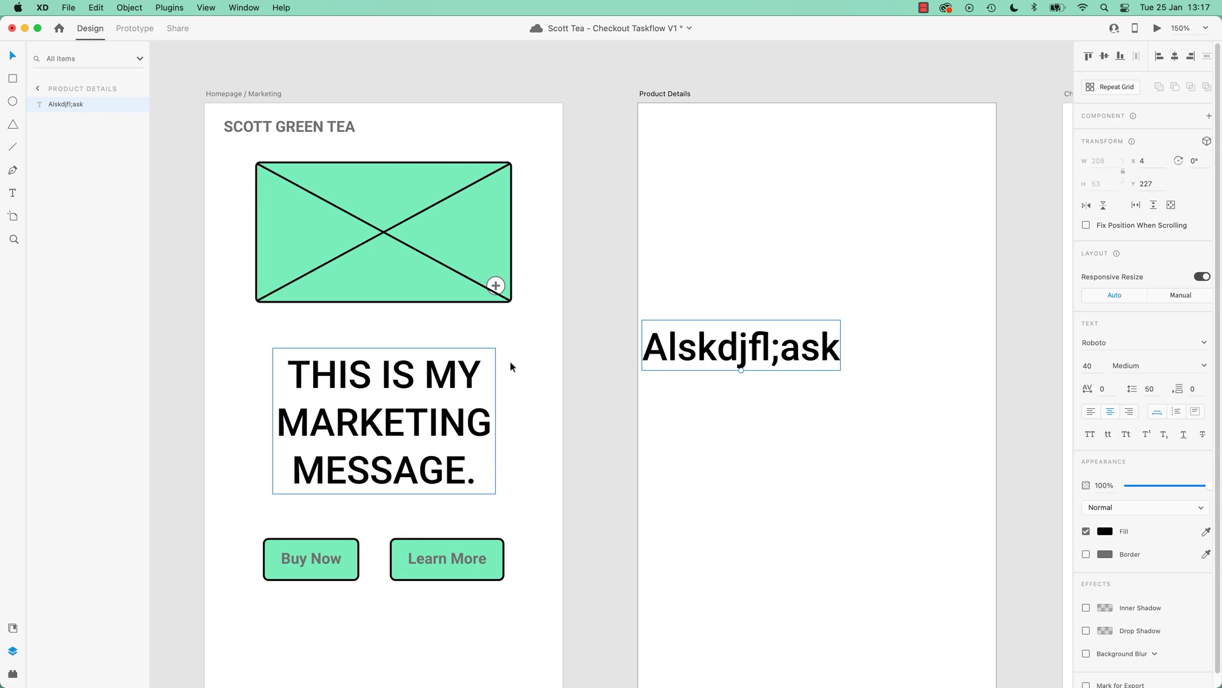
pyautogui.press('BackSpace')
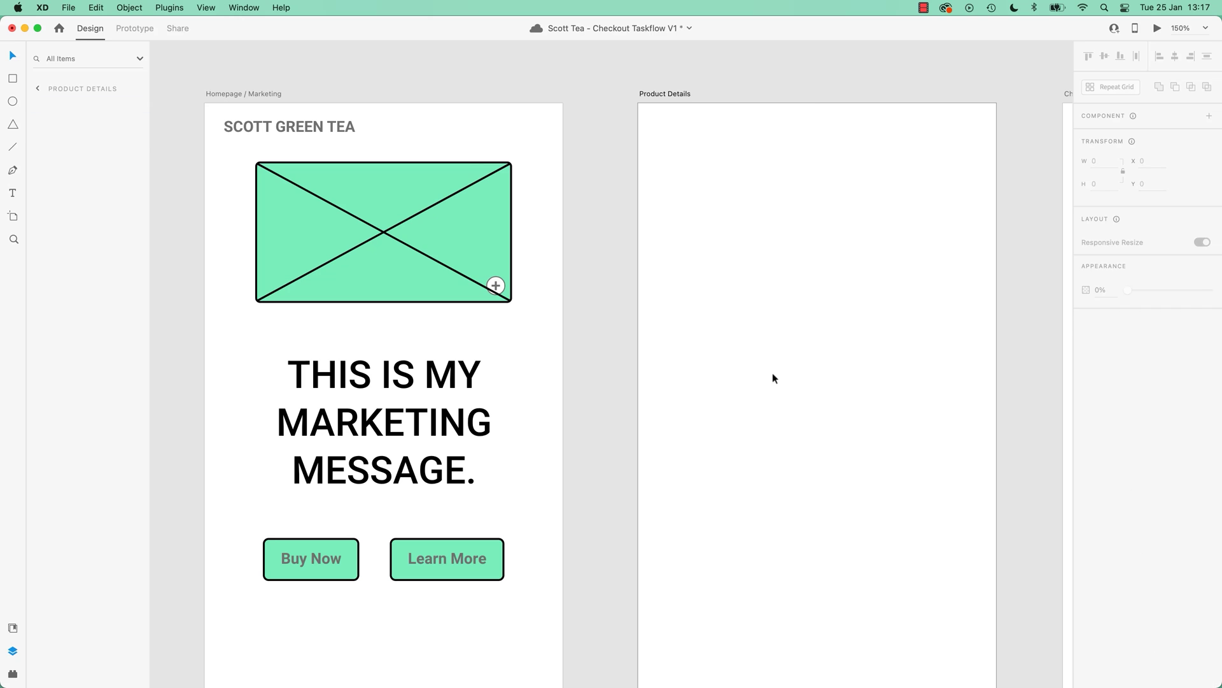
# Step: Centre the homepage artboard and zoom to 400% on its top-right corner
pyautogui.click(772, 373)
pyautogui.click(613, 403)
pyautogui.moveTo(422, 354); pyautogui.dragTo(637, 337)
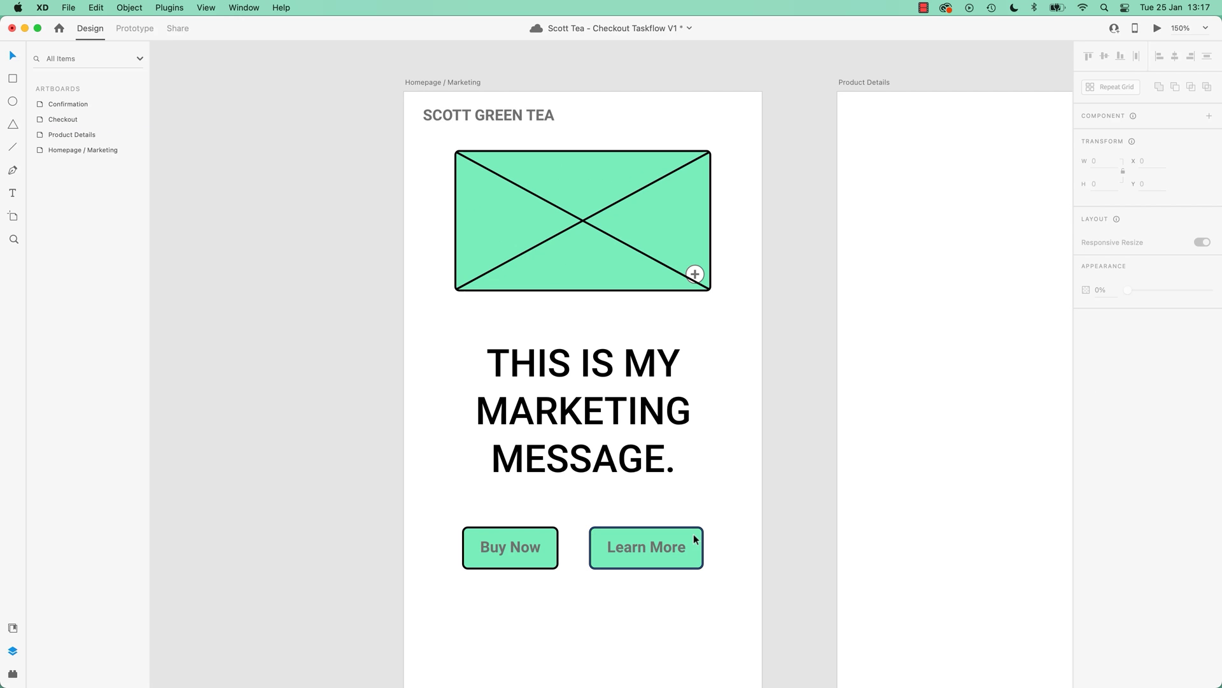
pyautogui.scroll(5, 775, 316)
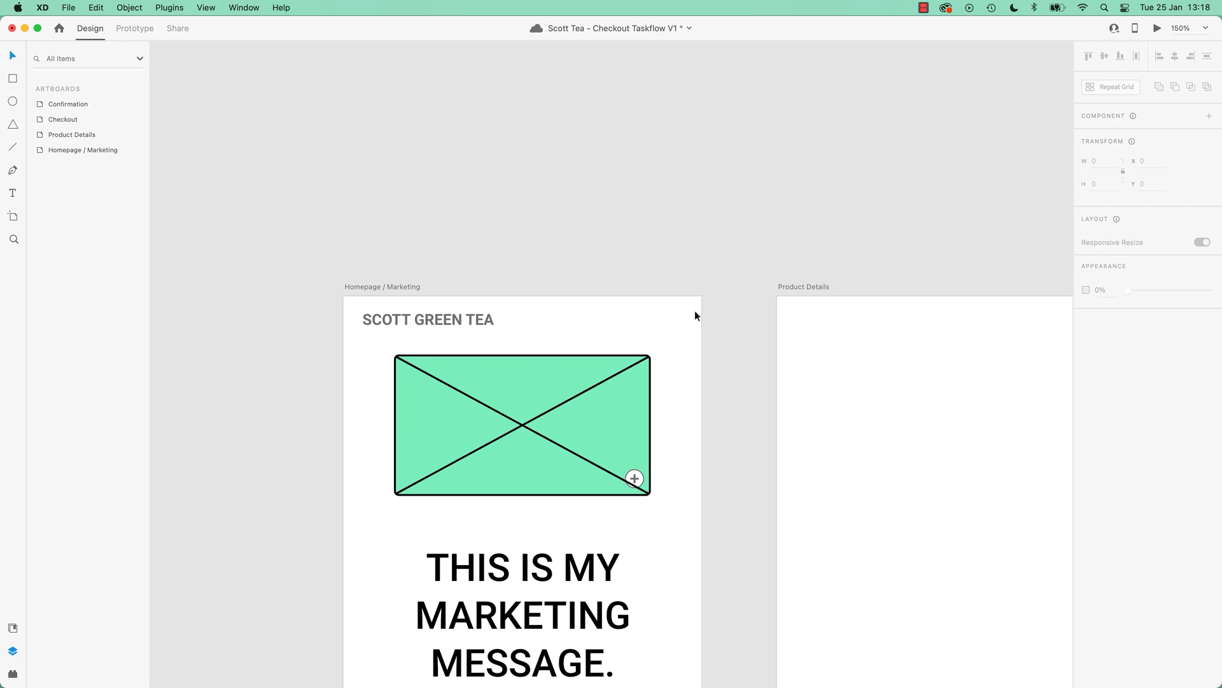
pyautogui.press('super+equal')
pyautogui.press('super+equal')
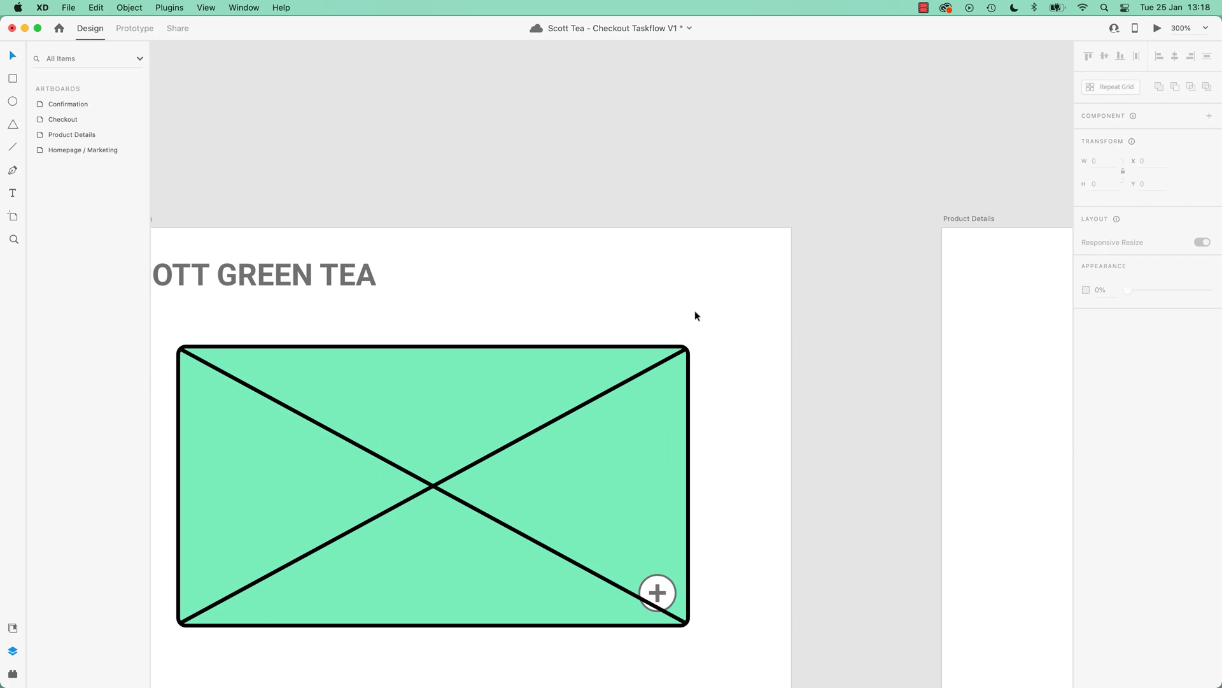
pyautogui.press('super+equal')
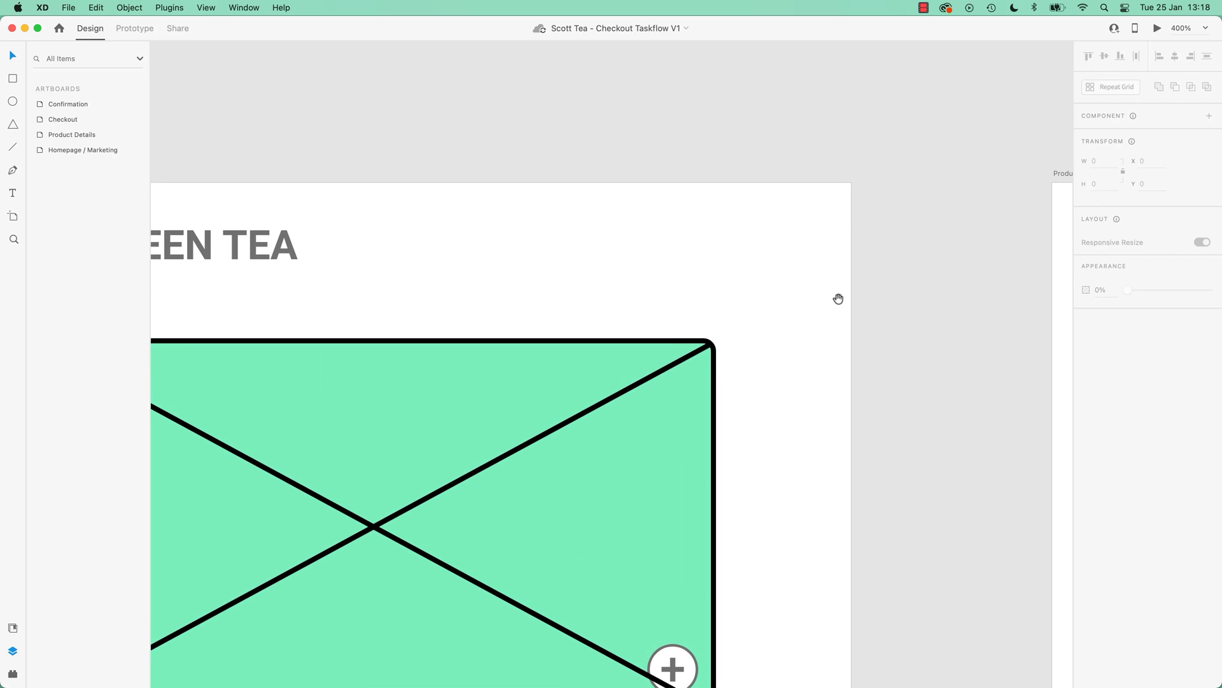
pyautogui.moveTo(838, 297); pyautogui.dragTo(764, 350)
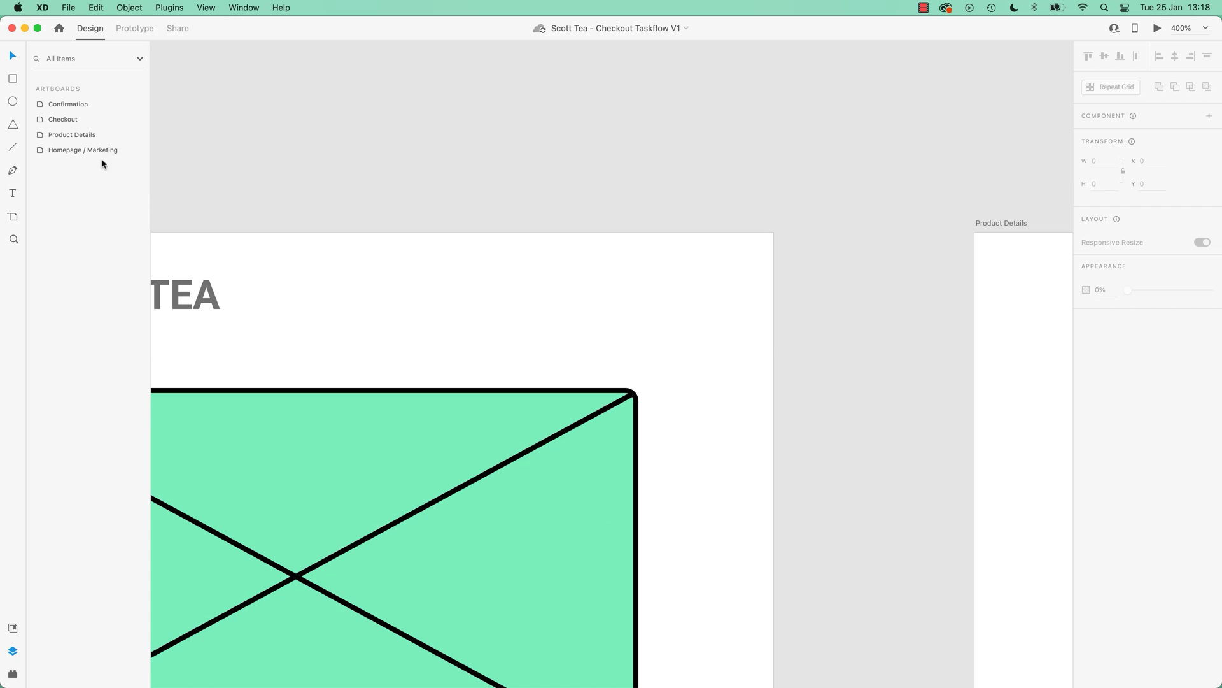
# Step: Draw a trial horizontal line near the artboard's top right, then delete it
pyautogui.click(12, 147)
pyautogui.moveTo(612, 257); pyautogui.dragTo(721, 256)
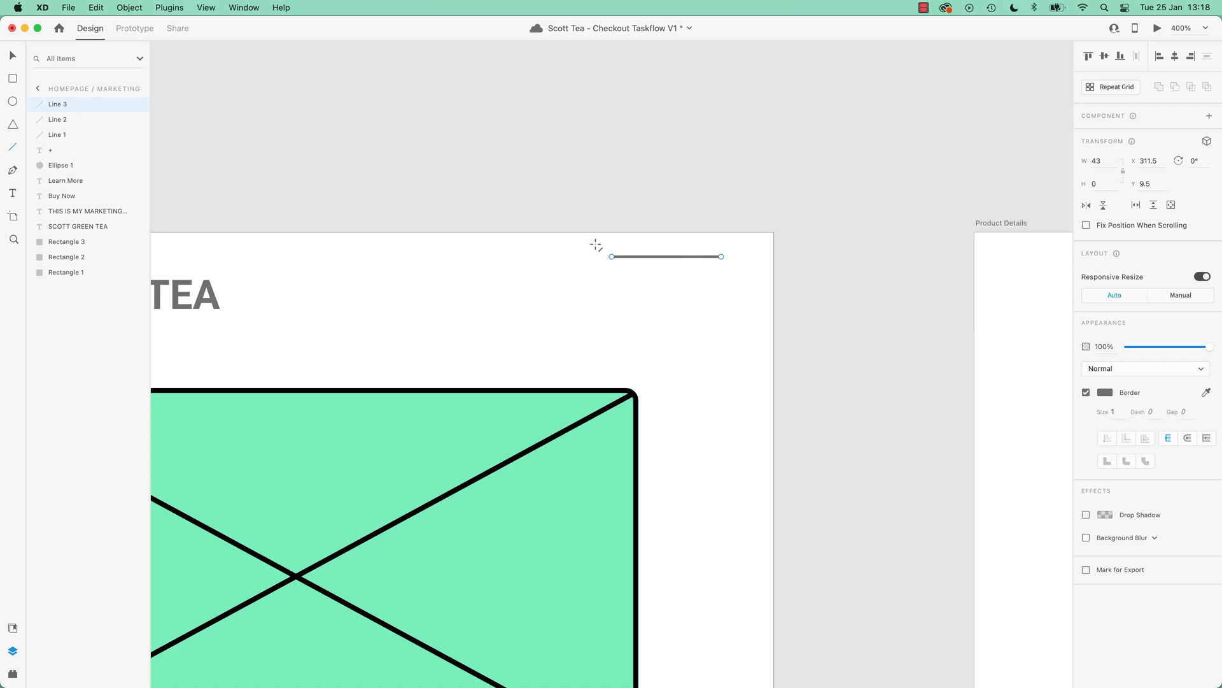
pyautogui.press('v')
pyautogui.moveTo(576, 203); pyautogui.dragTo(694, 287)
pyautogui.press('Delete')
# Step: Draw a slanted line, a small rectangle and a small circle near the artboard's top
pyautogui.click(14, 146)
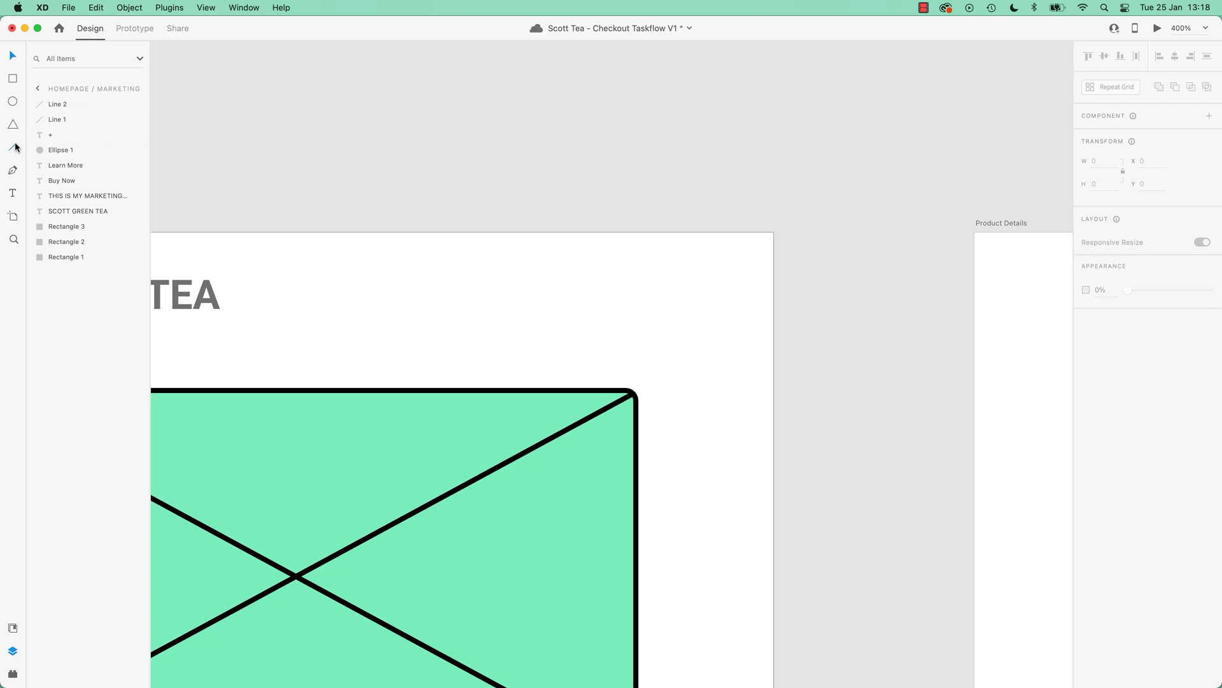
pyautogui.moveTo(528, 259)
pyautogui.mouseDown()
pyautogui.moveTo(608, 292)
pyautogui.moveTo(638, 273)
pyautogui.moveTo(634, 261)
pyautogui.moveTo(661, 262)
pyautogui.moveTo(627, 210)
pyautogui.moveTo(453, 227)
pyautogui.moveTo(696, 311)
pyautogui.moveTo(701, 298)
pyautogui.mouseUp()
pyautogui.press('r')
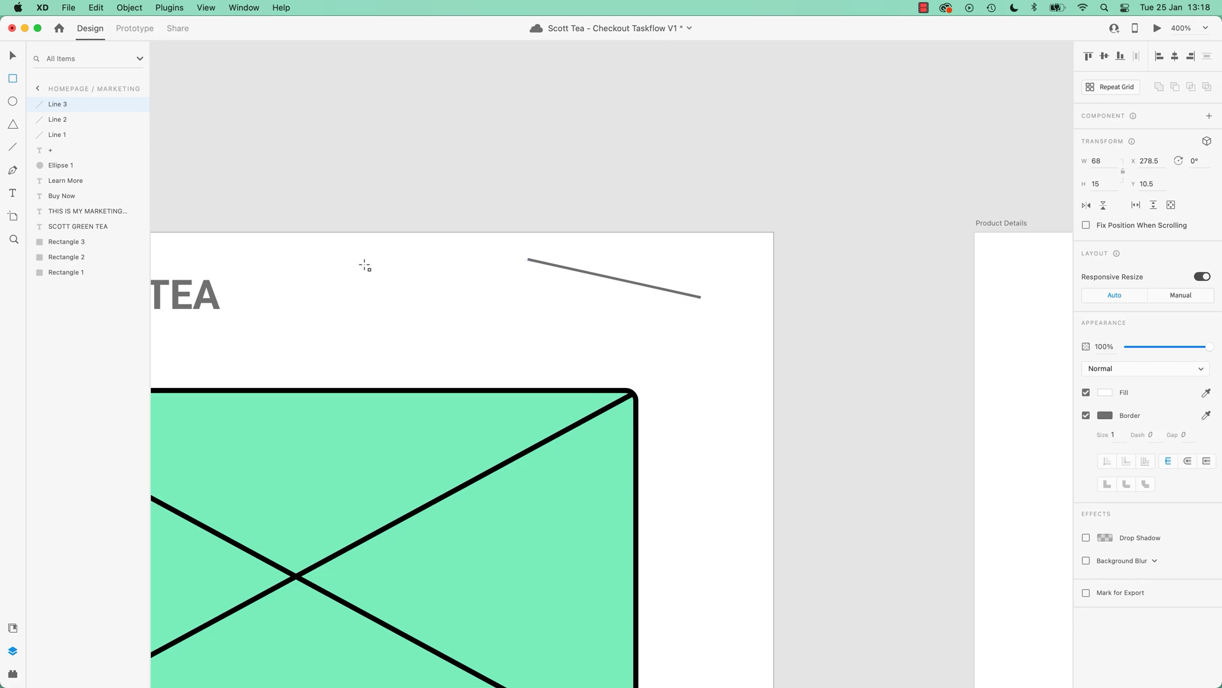
pyautogui.moveTo(359, 256)
pyautogui.mouseDown()
pyautogui.moveTo(442, 336)
pyautogui.moveTo(437, 269)
pyautogui.moveTo(439, 310)
pyautogui.moveTo(491, 360)
pyautogui.moveTo(421, 319)
pyautogui.mouseUp()
pyautogui.press('e')
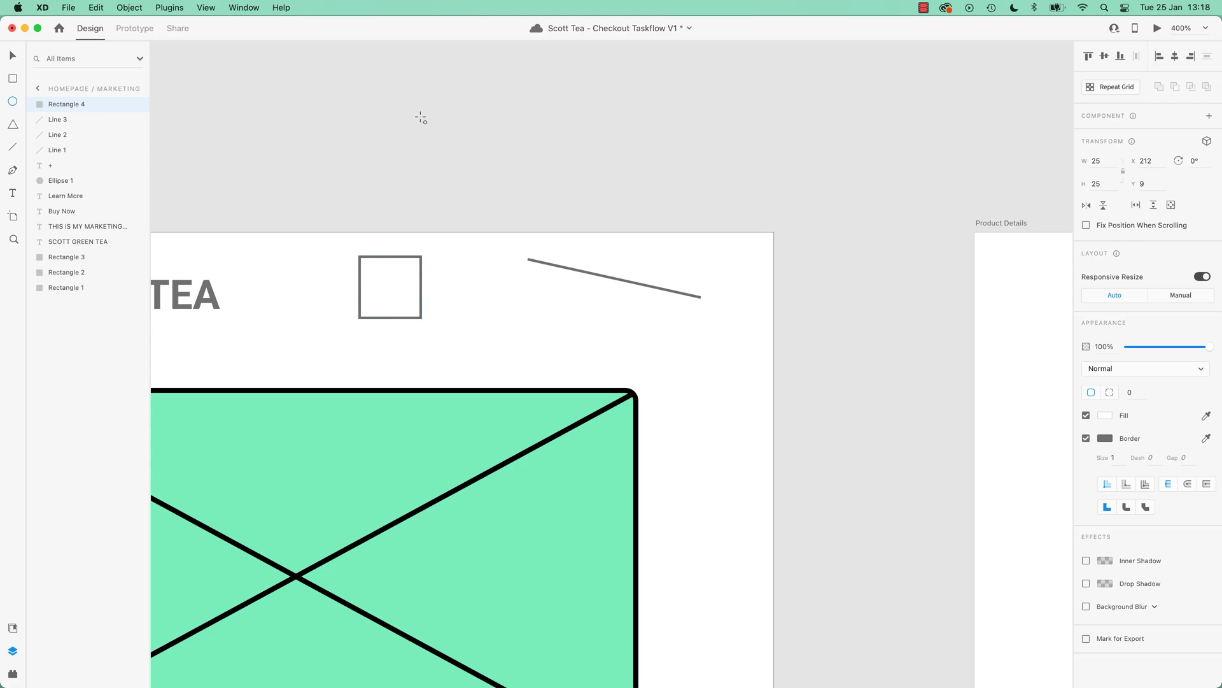
pyautogui.moveTo(420, 117)
pyautogui.mouseDown()
pyautogui.moveTo(518, 215)
pyautogui.moveTo(495, 207)
pyautogui.mouseUp()
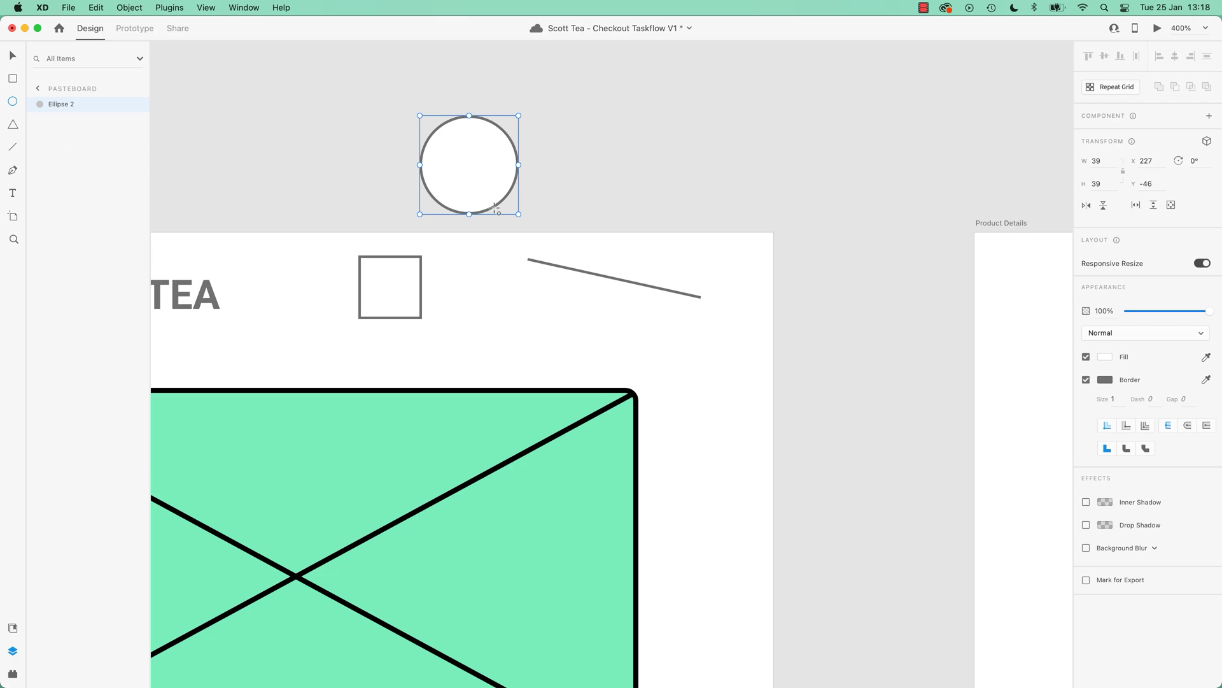
# Step: Delete the stray circle, the placeholder square and the slanted line
pyautogui.press('Delete')
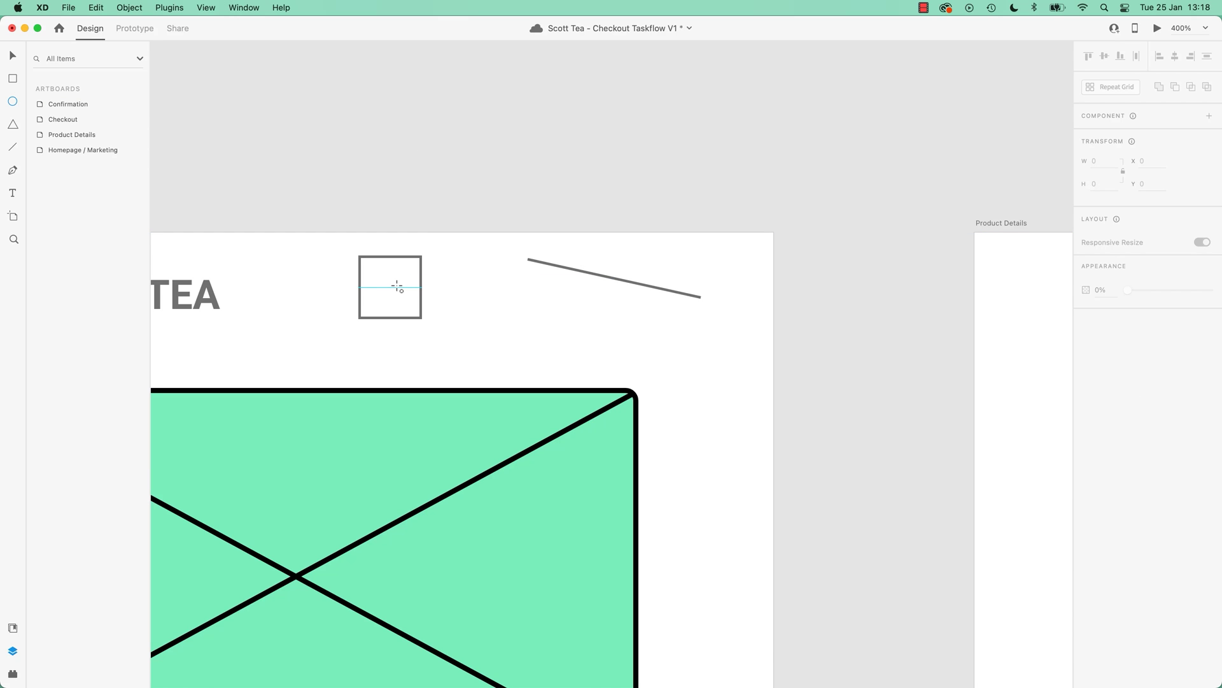
pyautogui.click(396, 289)
pyautogui.press('Delete')
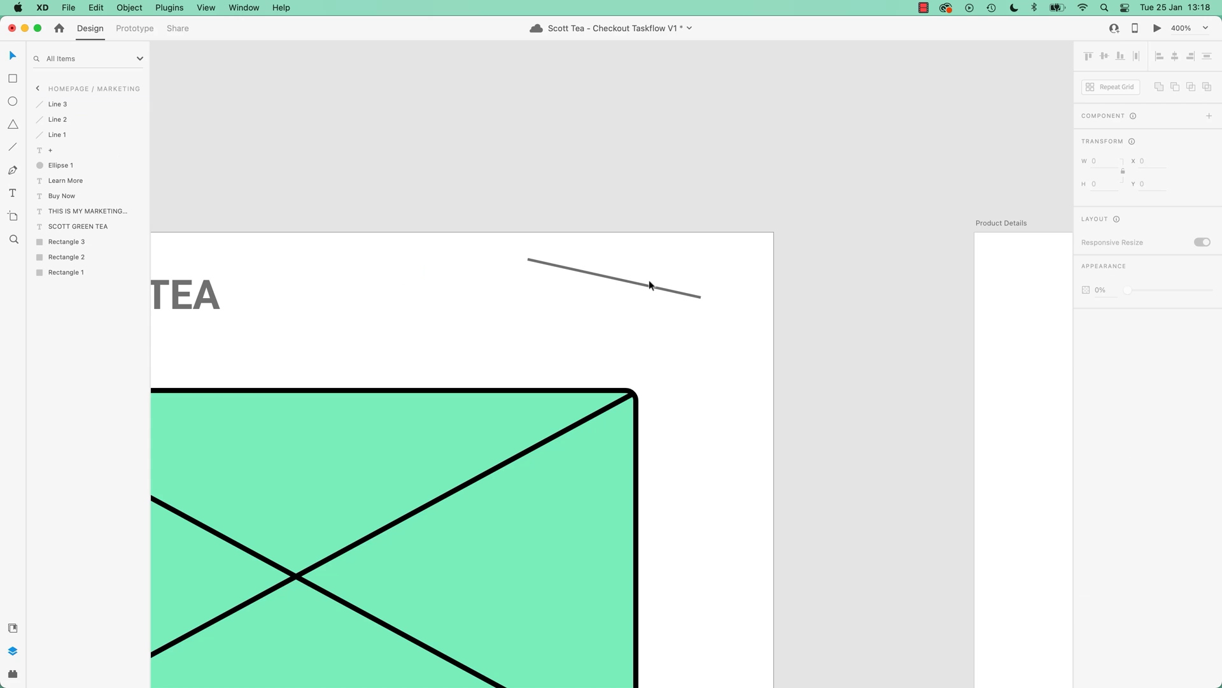
pyautogui.click(649, 286)
pyautogui.press('Delete')
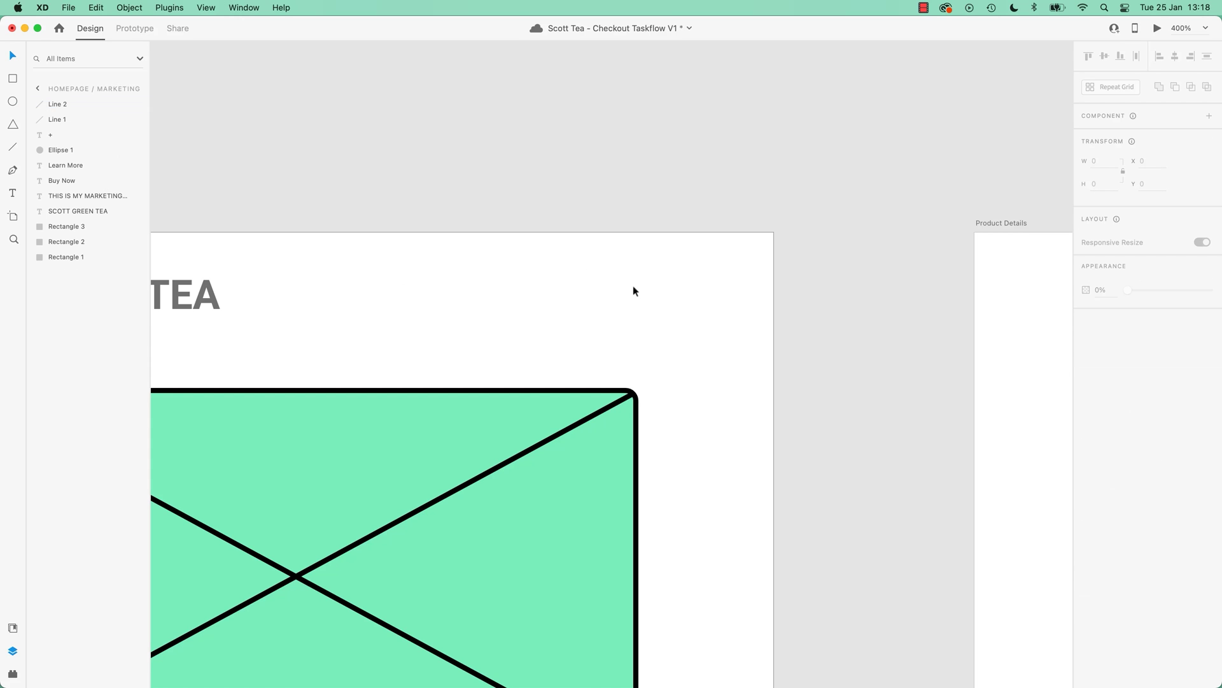
# Step: Draw a Shift-constrained horizontal line near the artboard's top right
pyautogui.press('l')
pyautogui.moveTo(518, 297); pyautogui.dragTo(645, 273)
pyautogui.press('shift')
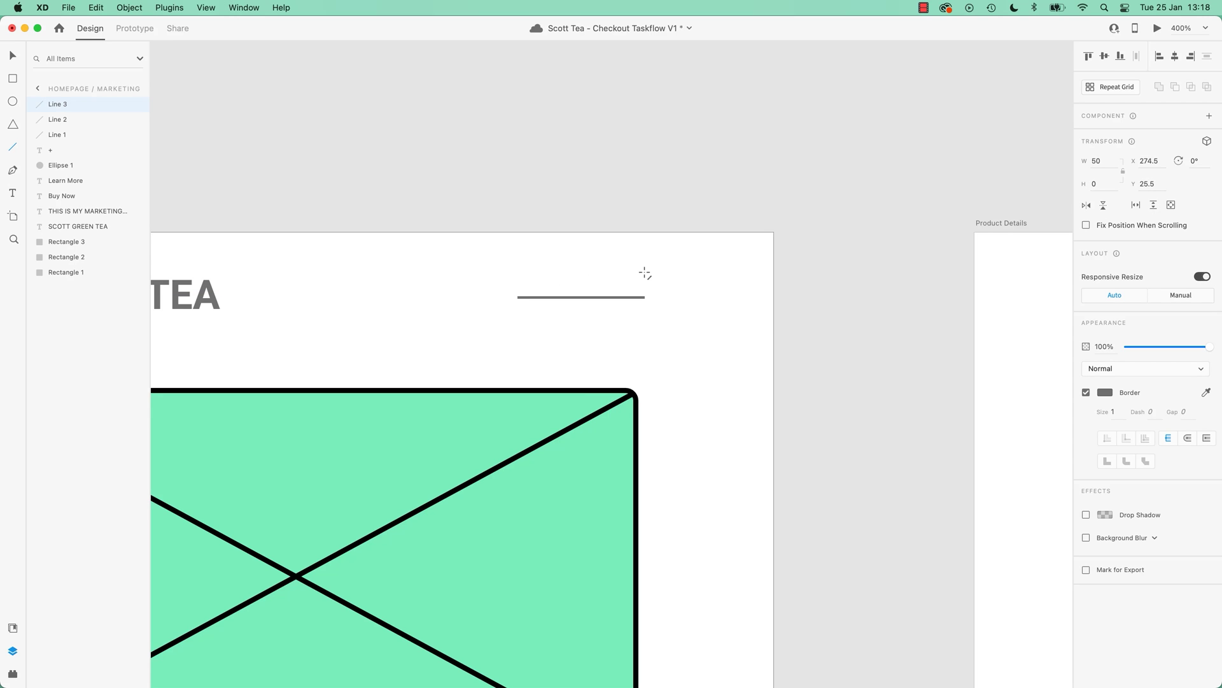
pyautogui.moveTo(645, 272); pyautogui.dragTo(597, 371)
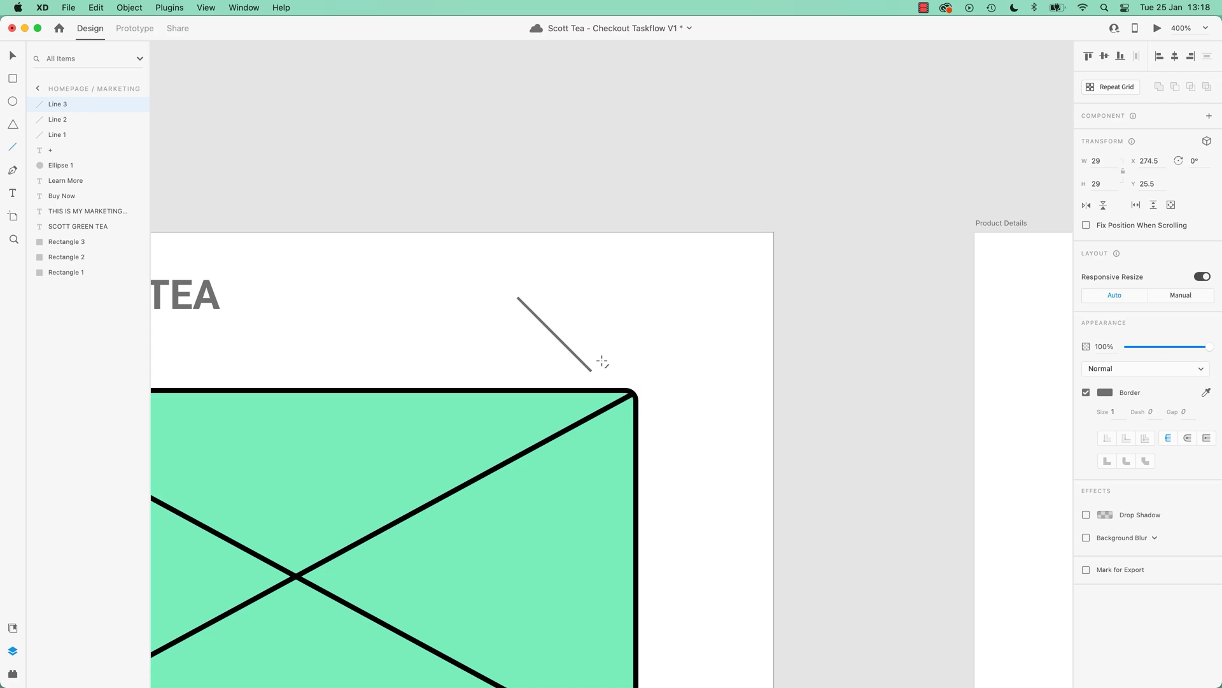
pyautogui.moveTo(589, 370); pyautogui.dragTo(599, 314)
# Step: Move the line to the top-right corner, duplicate it twice at even spacing, and select all three
pyautogui.click(13, 56)
pyautogui.moveTo(565, 296); pyautogui.dragTo(672, 297)
pyautogui.press('super+d')
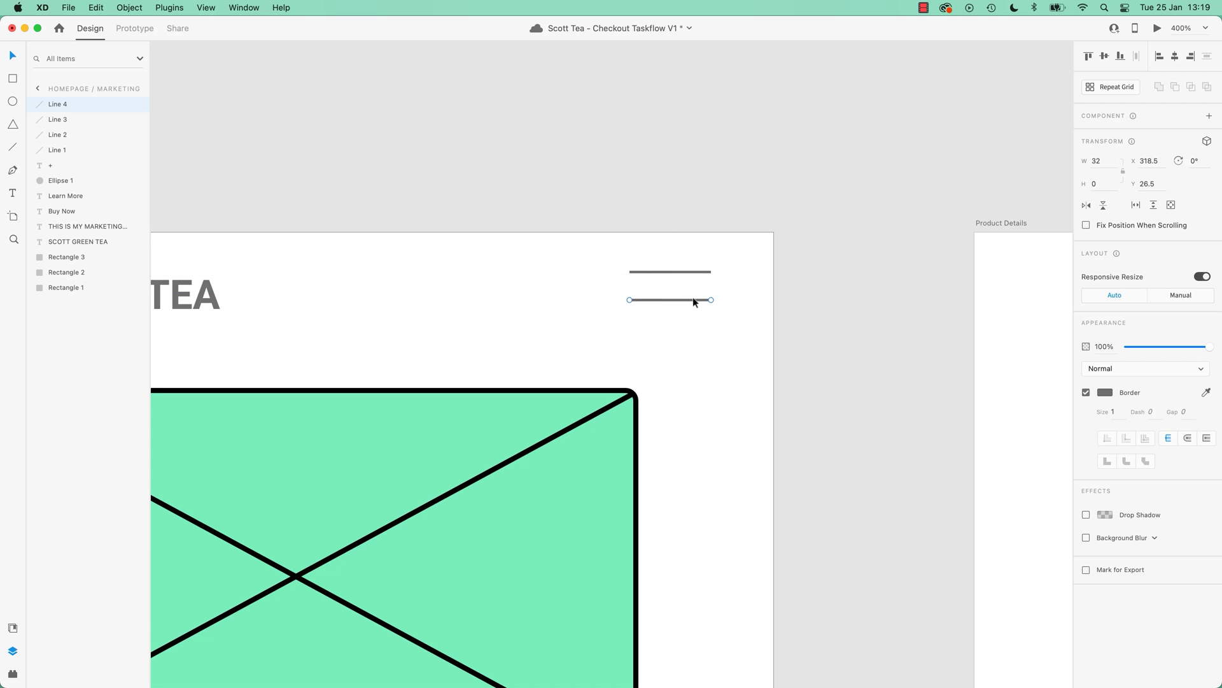
pyautogui.press('super+d')
pyautogui.moveTo(691, 299); pyautogui.dragTo(691, 327)
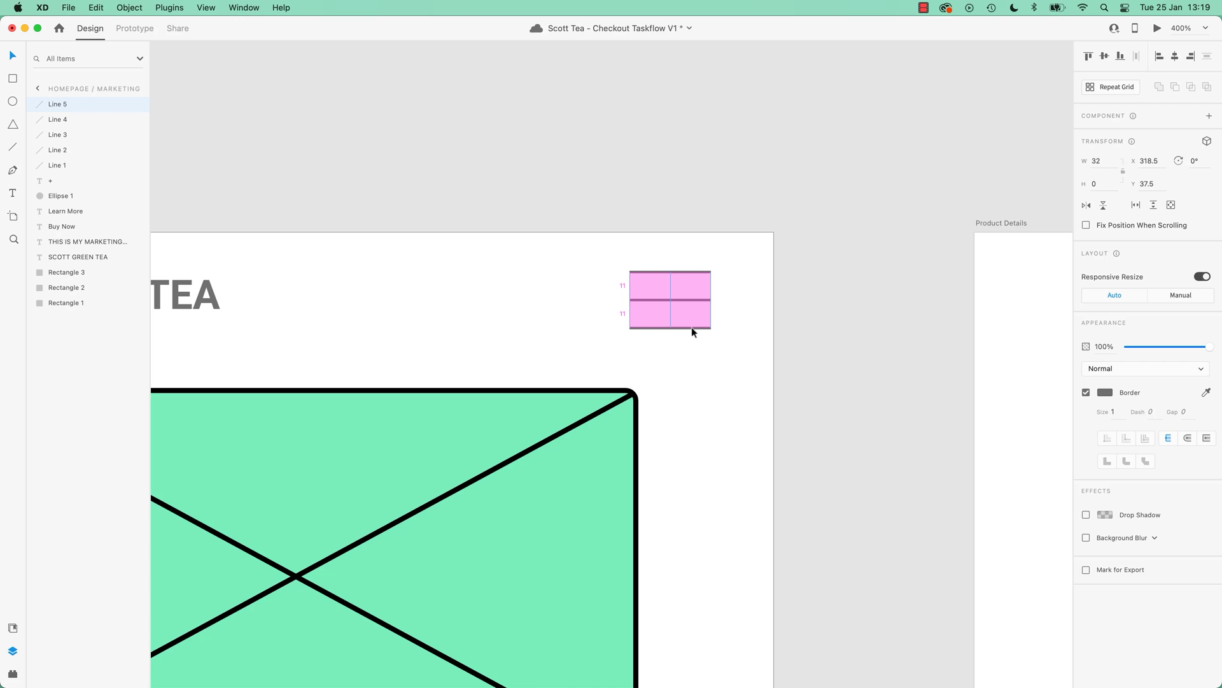
pyautogui.moveTo(691, 327); pyautogui.dragTo(692, 327)
pyautogui.click(670, 182)
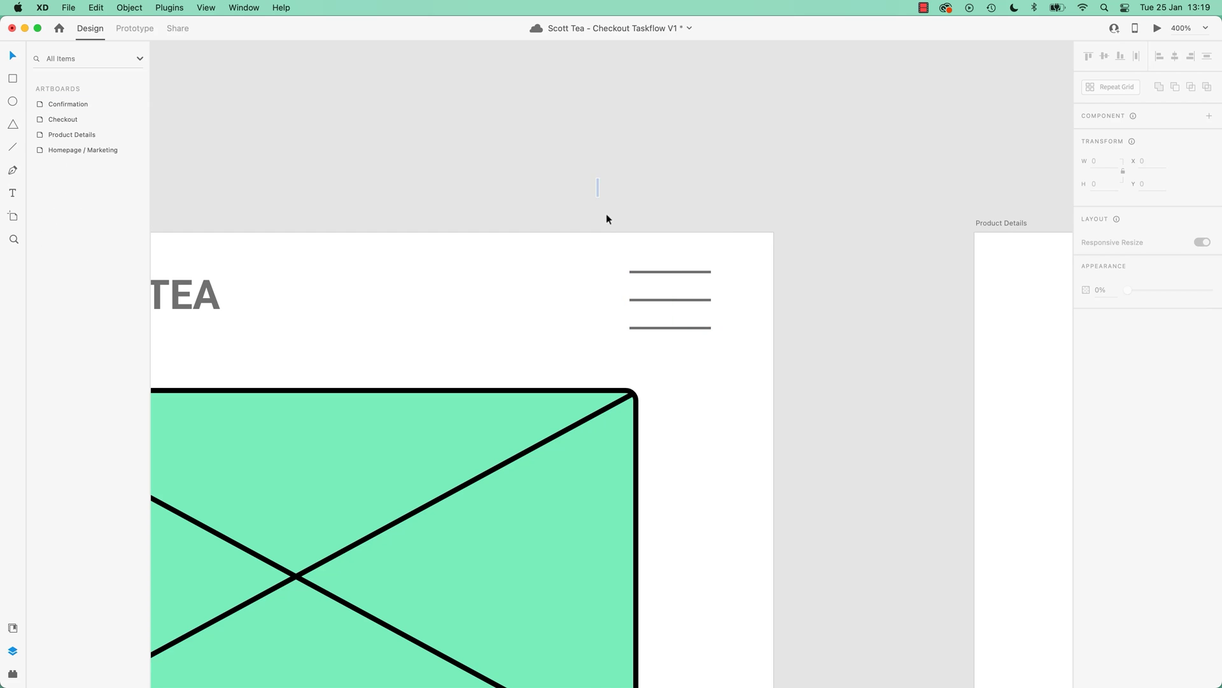
pyautogui.moveTo(605, 214); pyautogui.dragTo(745, 361)
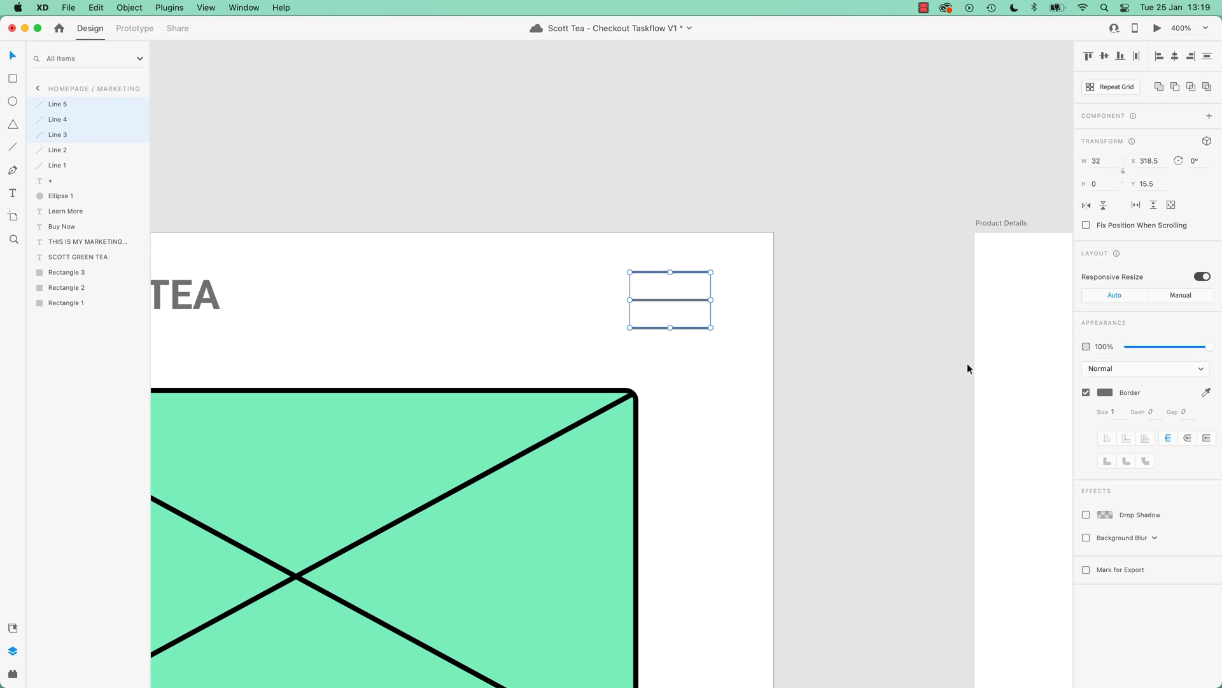
# Step: Set the three burger lines' border size to 2
pyautogui.click(1113, 411)
pyautogui.write('2')
pyautogui.press('Return')
# Step: Zoom to 75% and reselect the three burger menu lines
pyautogui.click(1202, 32)
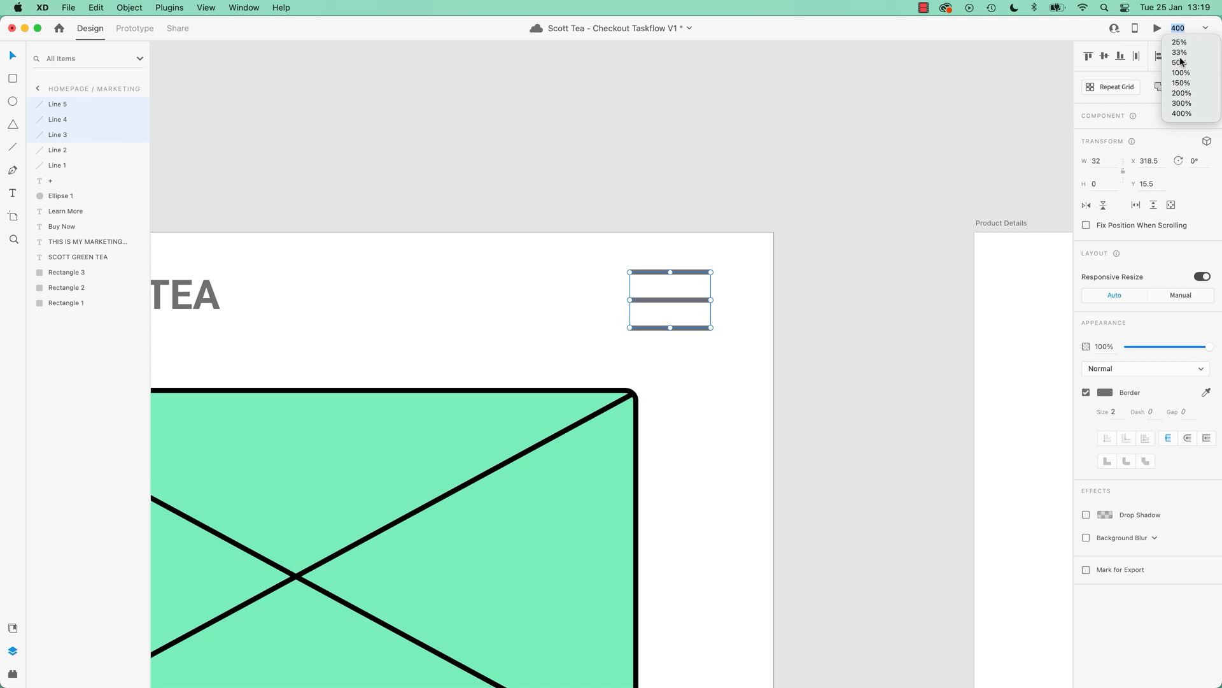
pyautogui.write('75')
pyautogui.press('Return')
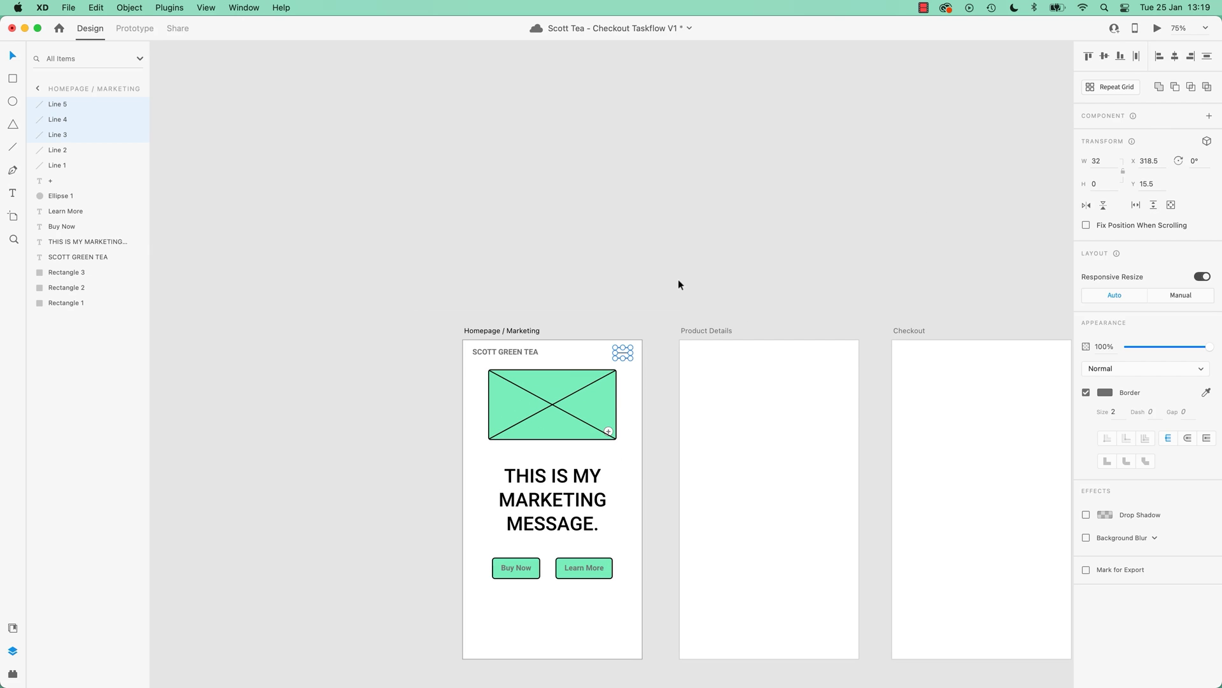
pyautogui.click(677, 284)
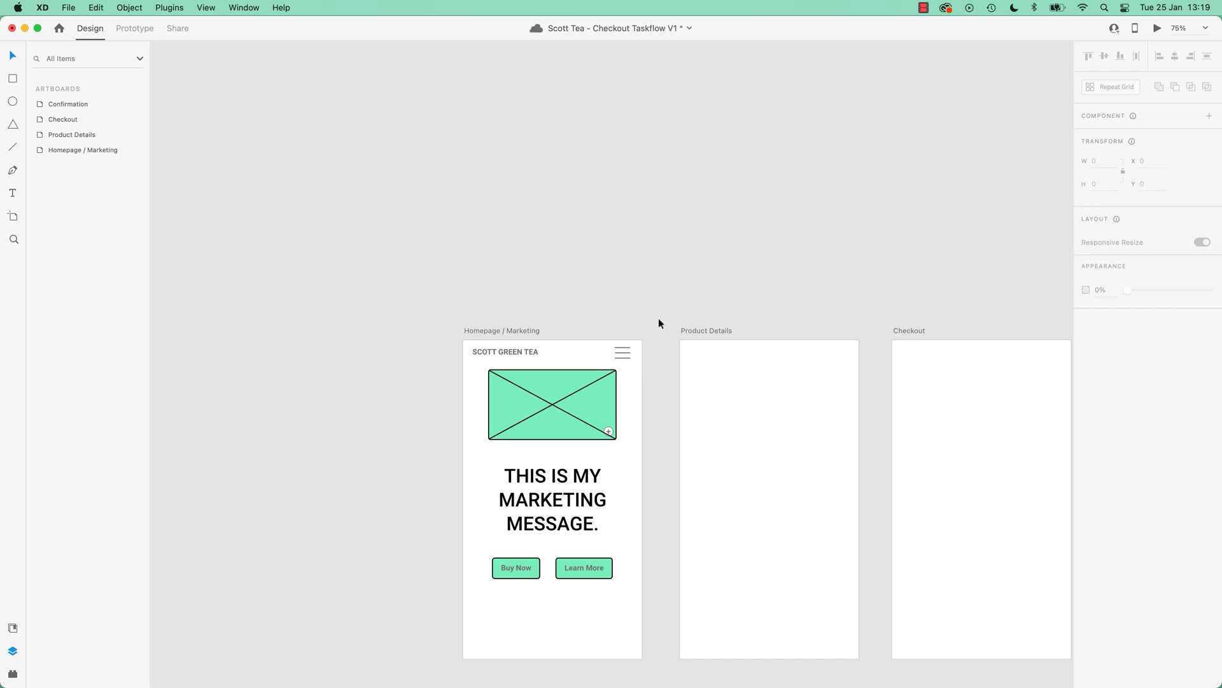
pyautogui.moveTo(666, 307); pyautogui.dragTo(627, 353)
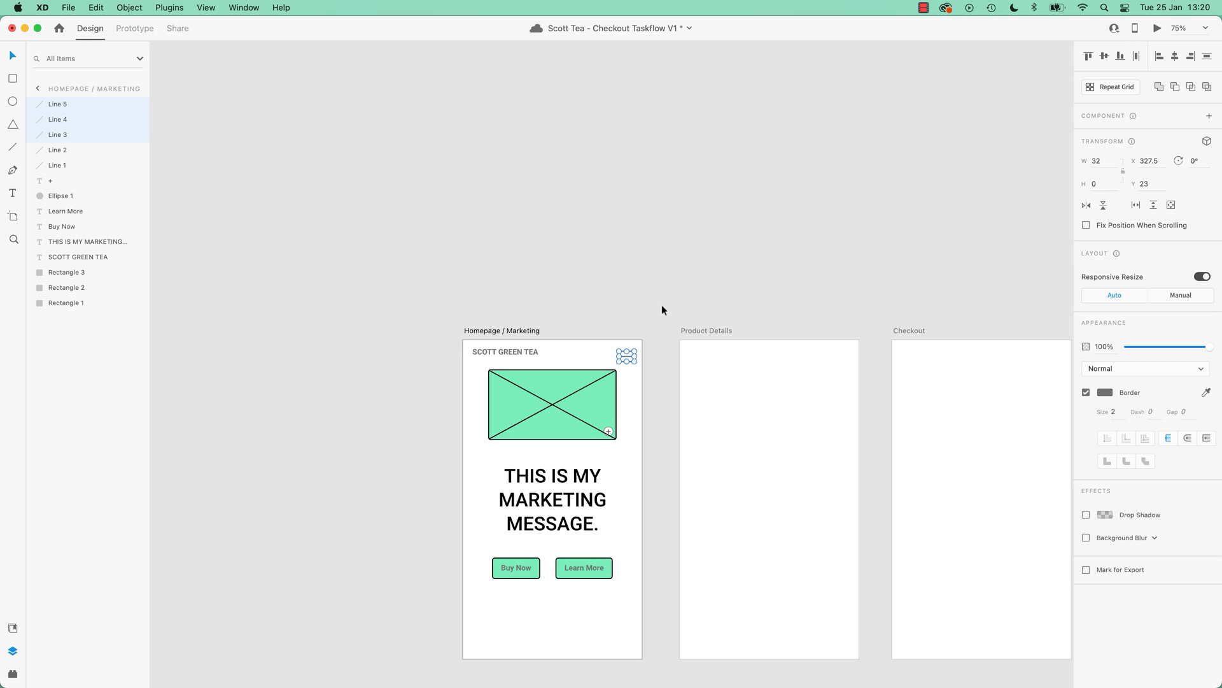
pyautogui.click(662, 307)
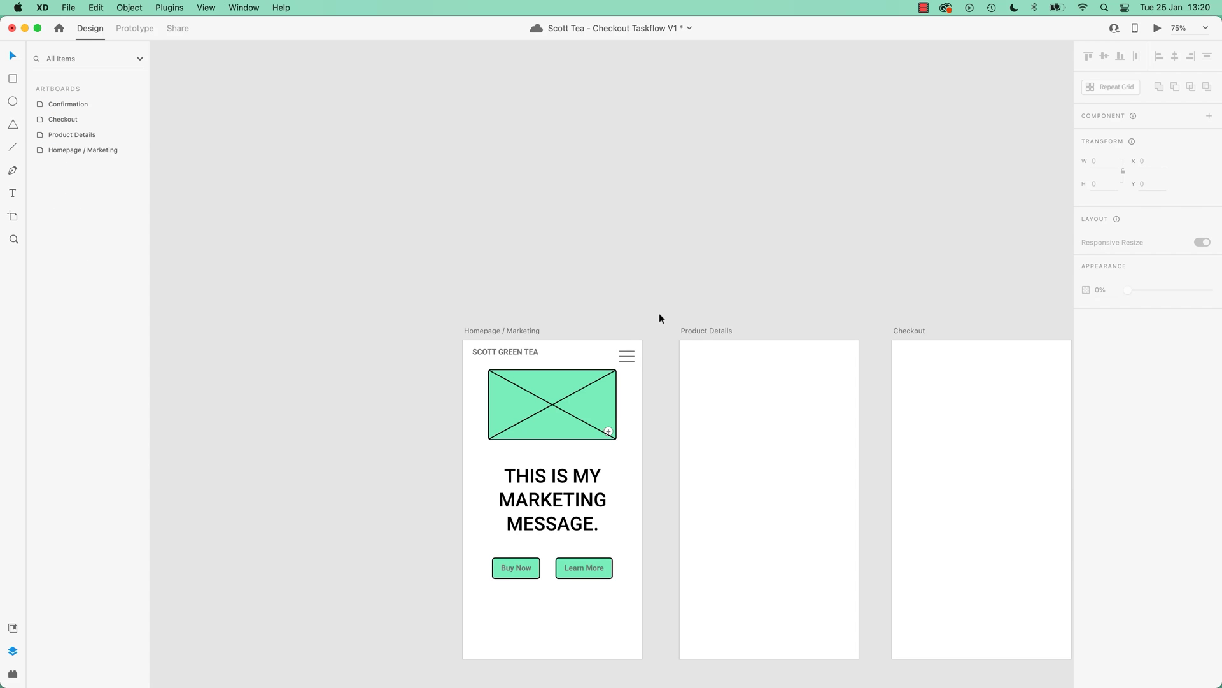
pyautogui.moveTo(659, 313); pyautogui.dragTo(630, 370)
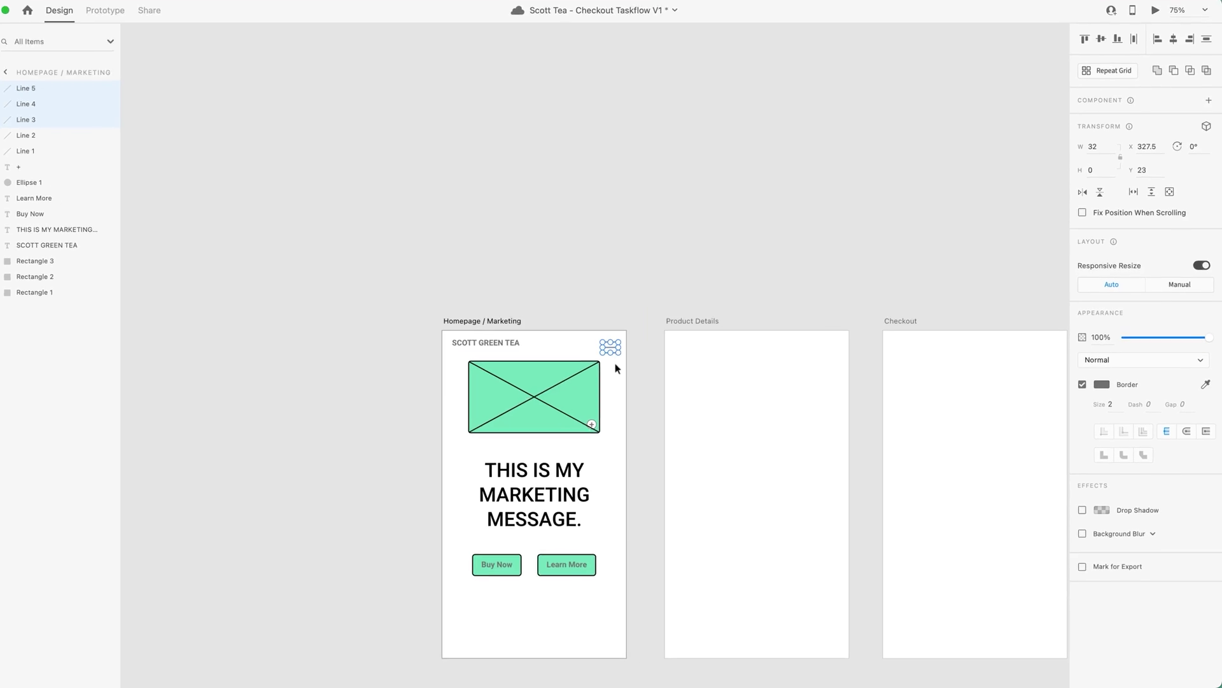
# Step: Raise the burger lines' border size to 4
pyautogui.click(1113, 412)
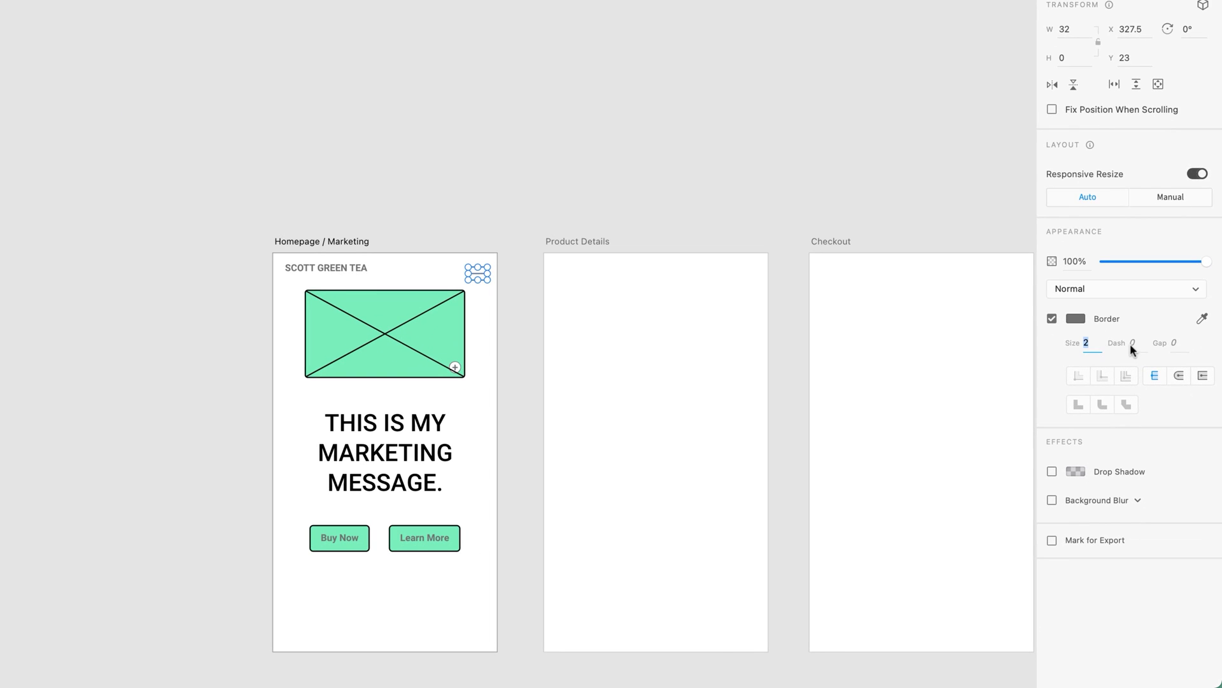
pyautogui.press('Up')
pyautogui.press('Up')
pyautogui.press('super+3')
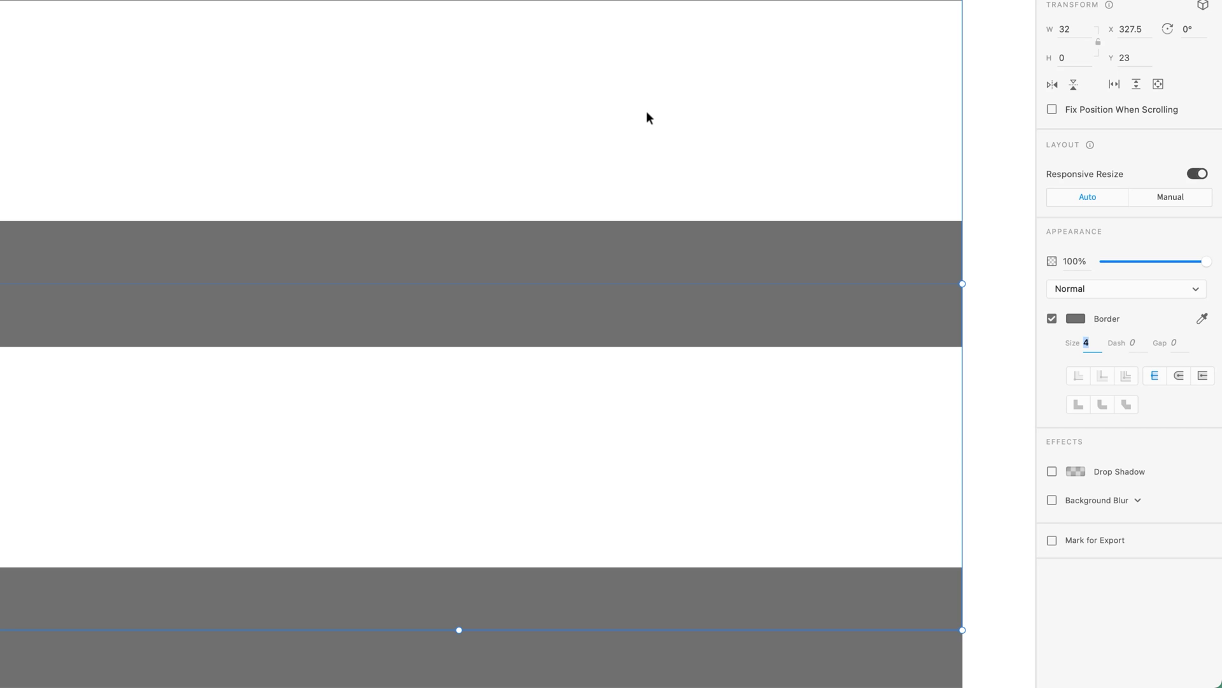
pyautogui.press('super+minus')
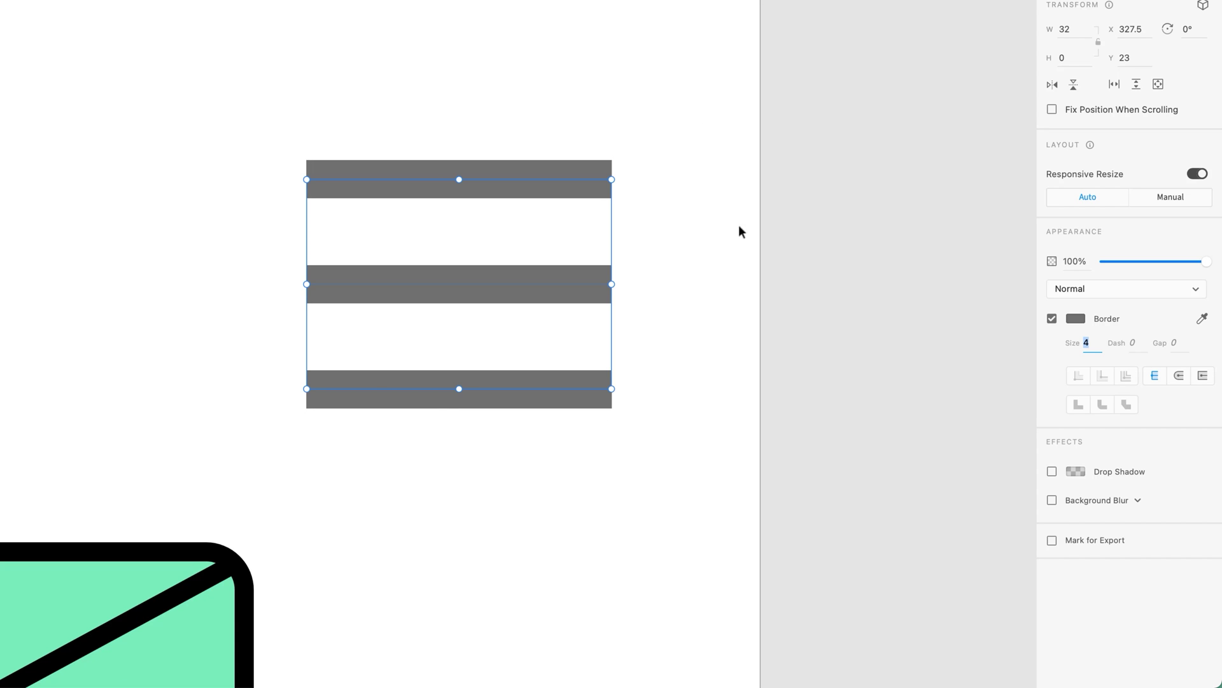
# Step: Change the burger lines' border colour to black
pyautogui.click(873, 223)
pyautogui.moveTo(966, 40); pyautogui.dragTo(308, 439)
pyautogui.click(1075, 319)
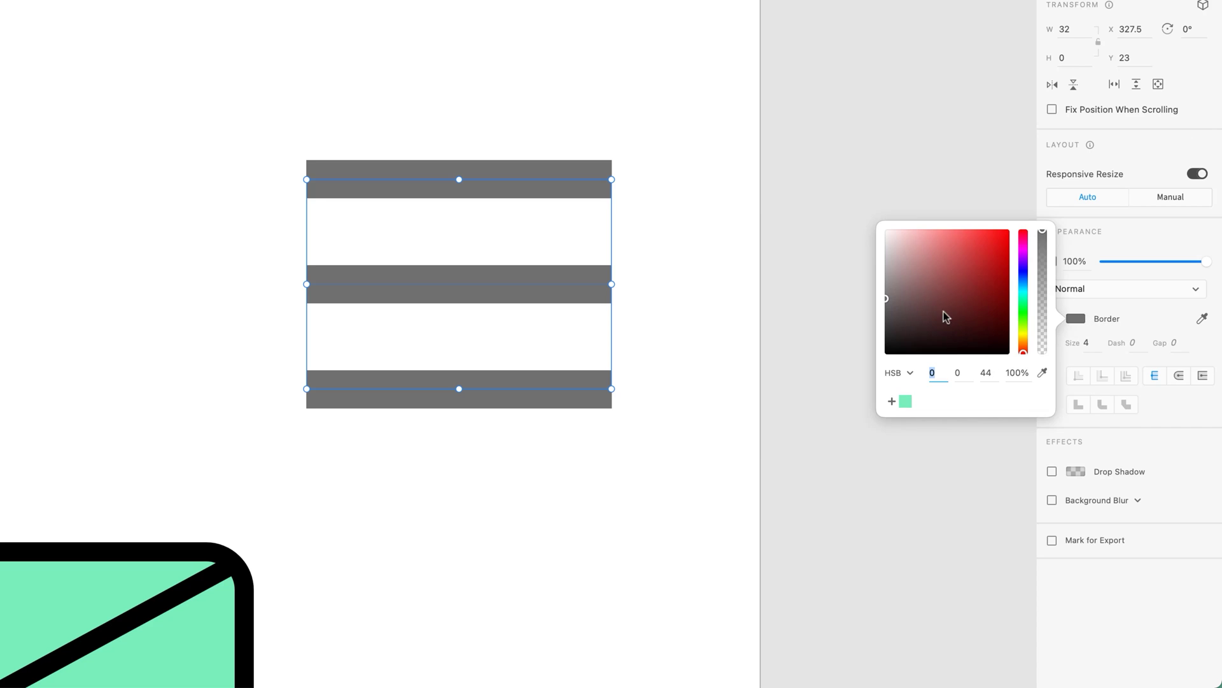
pyautogui.click(885, 353)
pyautogui.click(923, 516)
pyautogui.moveTo(625, 126); pyautogui.dragTo(369, 482)
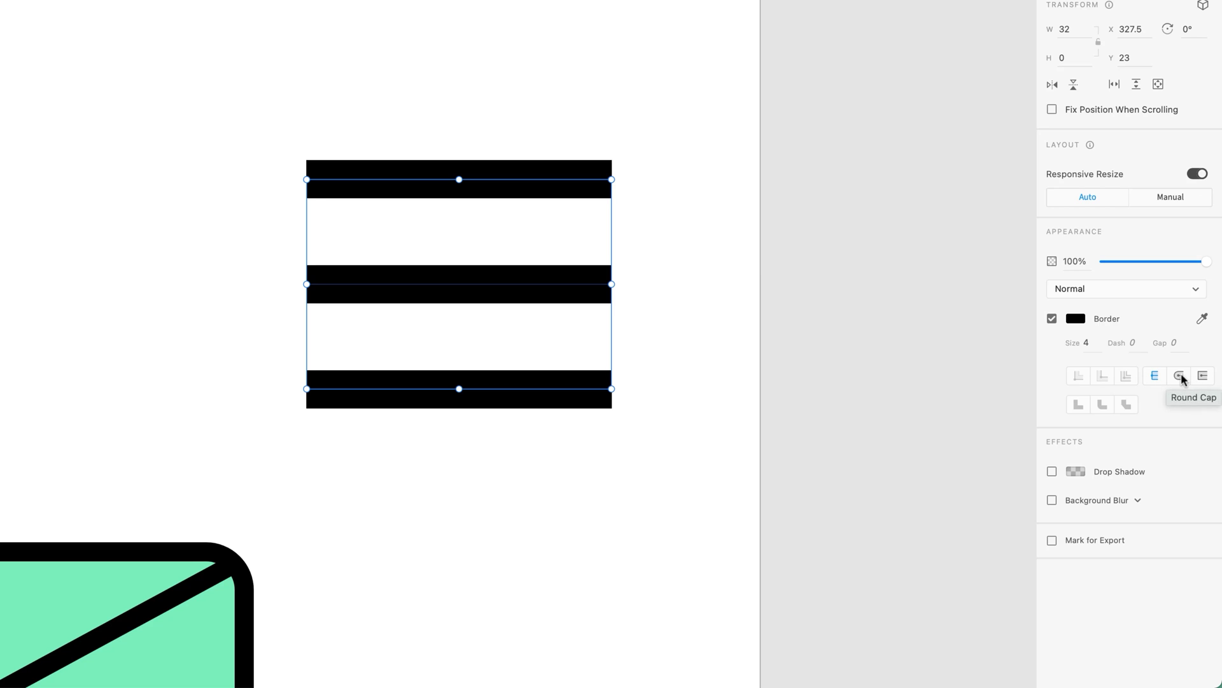
# Step: Give the burger lines Round Cap ends after trying the square and flat caps
pyautogui.click(1180, 374)
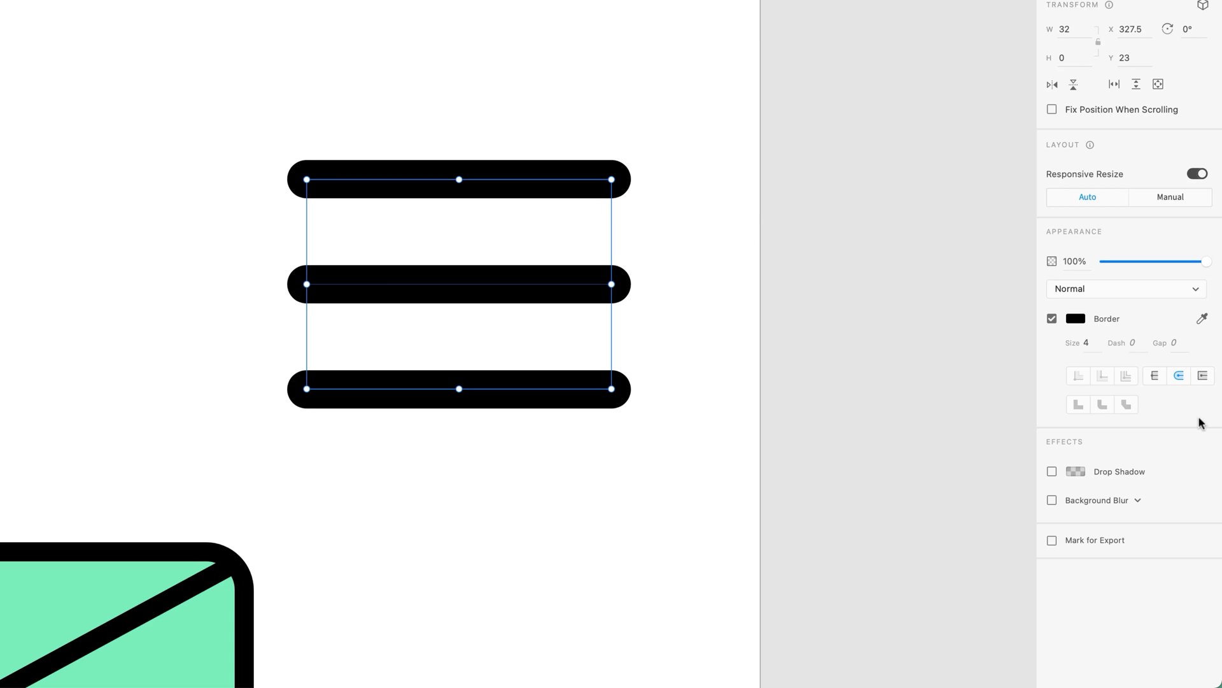
pyautogui.click(1202, 375)
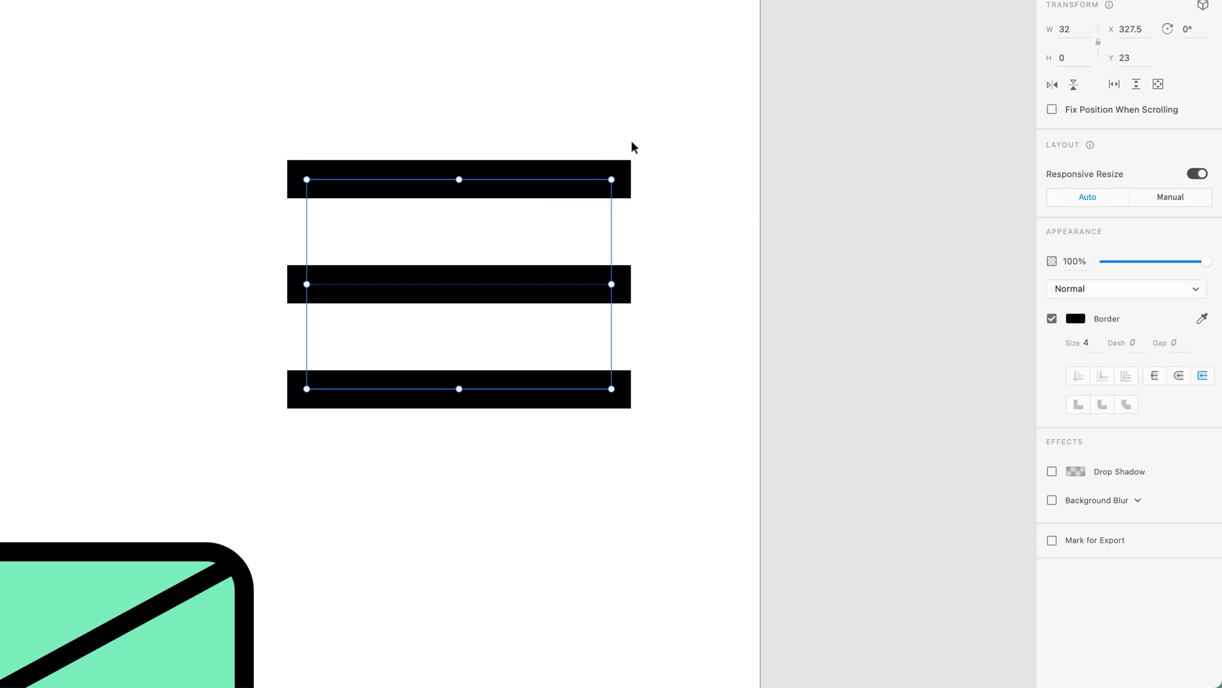
pyautogui.click(1155, 378)
pyautogui.click(1177, 379)
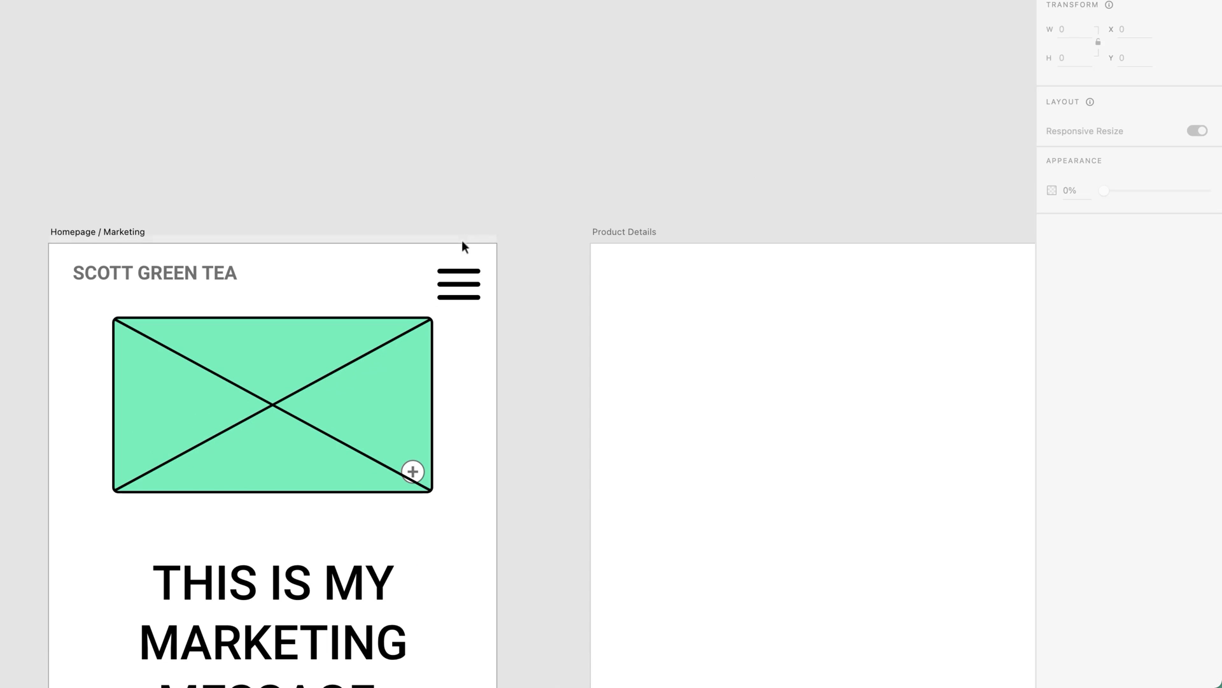
pyautogui.moveTo(519, 199); pyautogui.dragTo(474, 279)
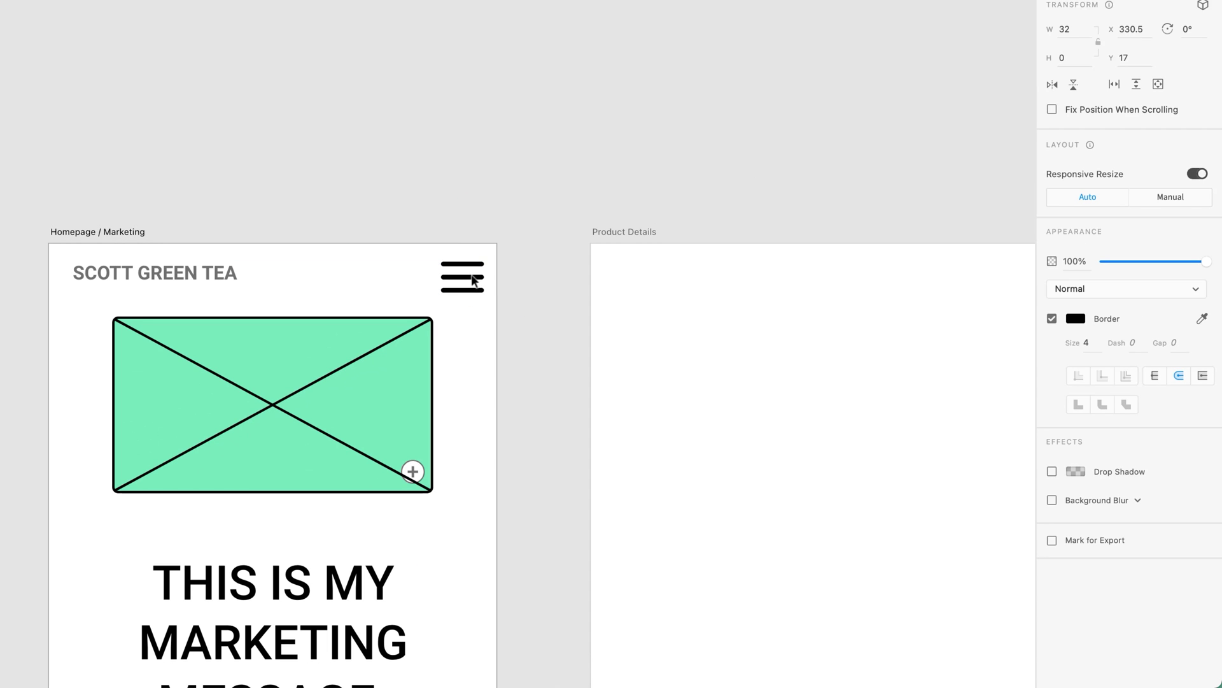
pyautogui.click(526, 297)
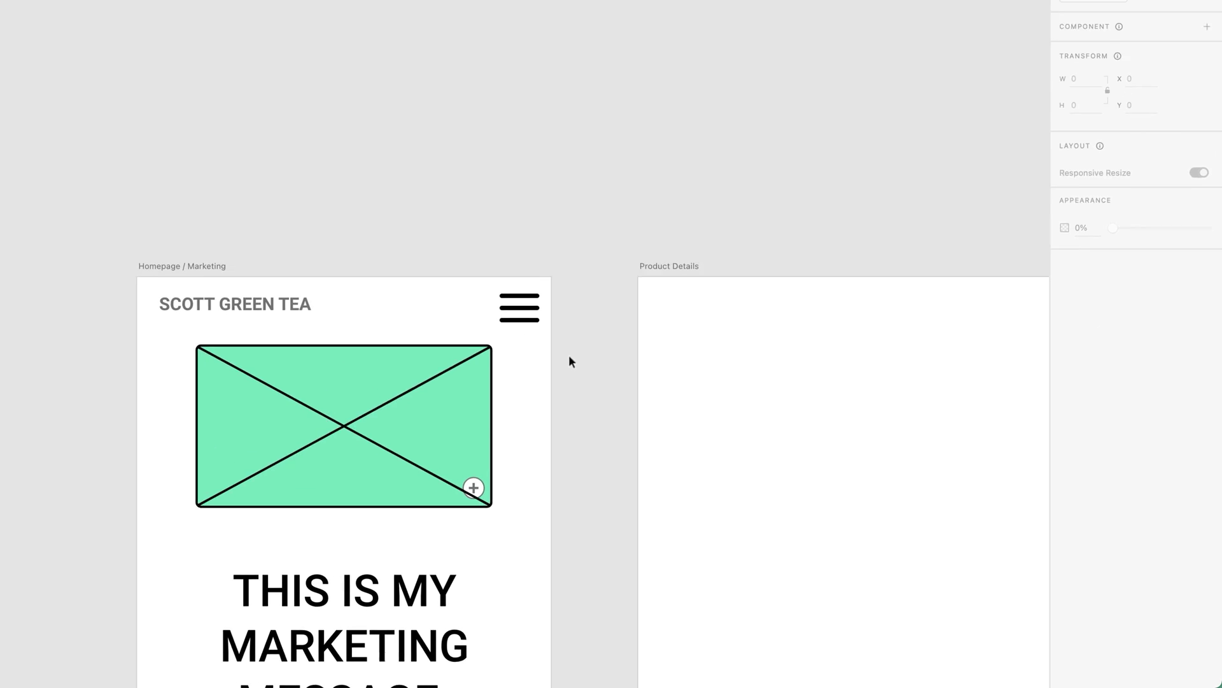
# Step: Zoom to 75% and narrow the burger icon from its left side
pyautogui.click(1188, 28)
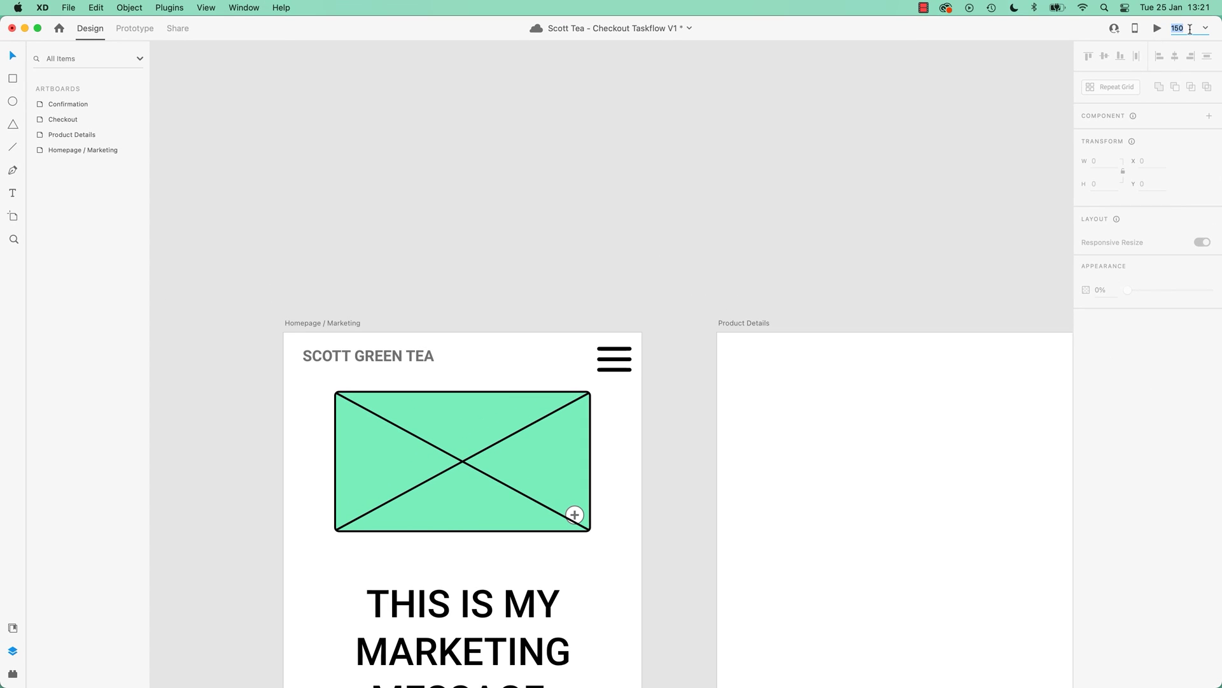
pyautogui.write('75')
pyautogui.press('Return')
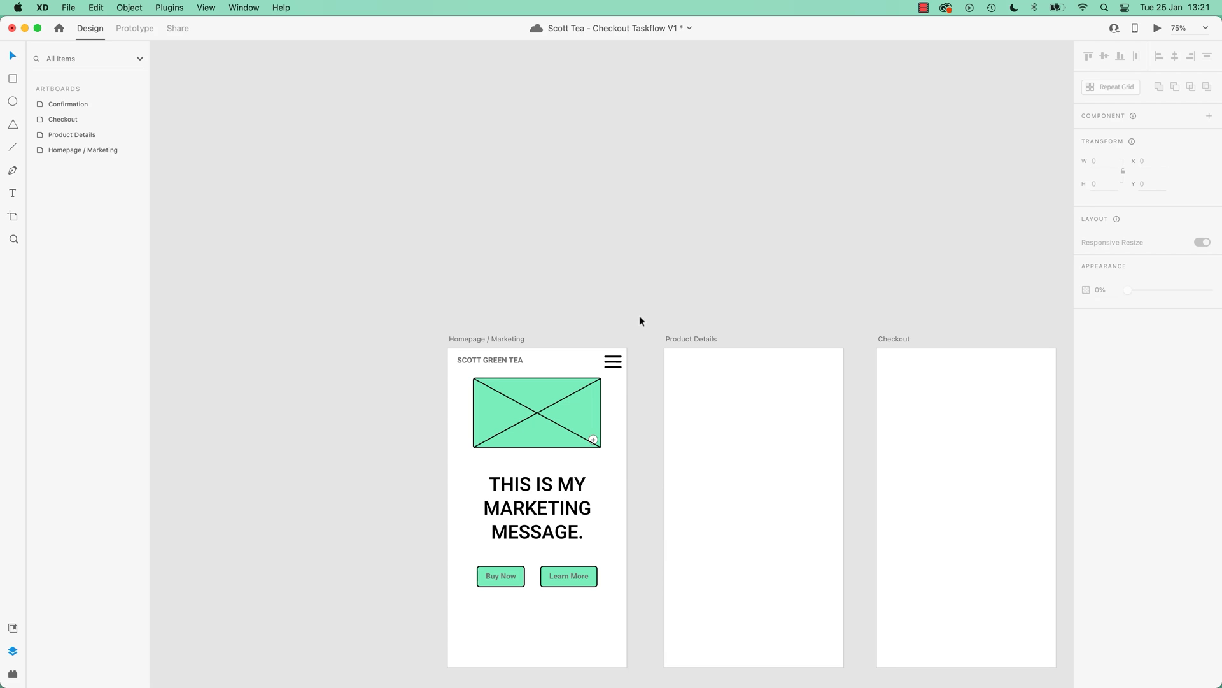
pyautogui.moveTo(640, 320); pyautogui.dragTo(605, 366)
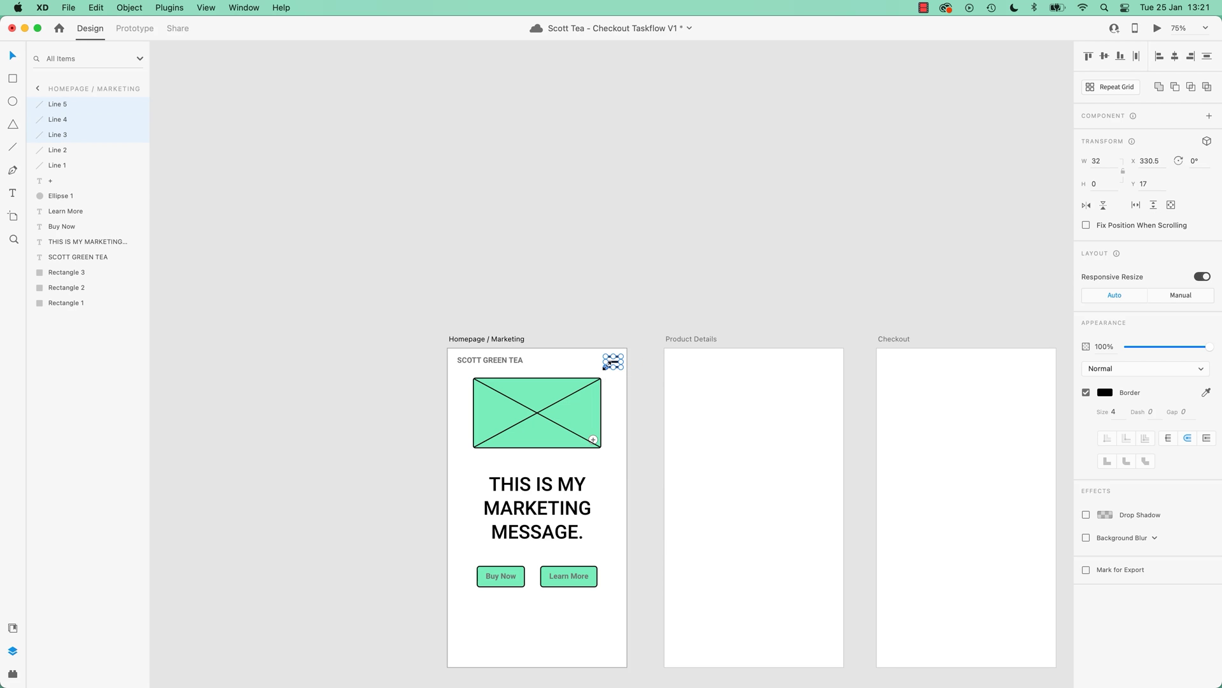
pyautogui.scroll(10, 605, 367)
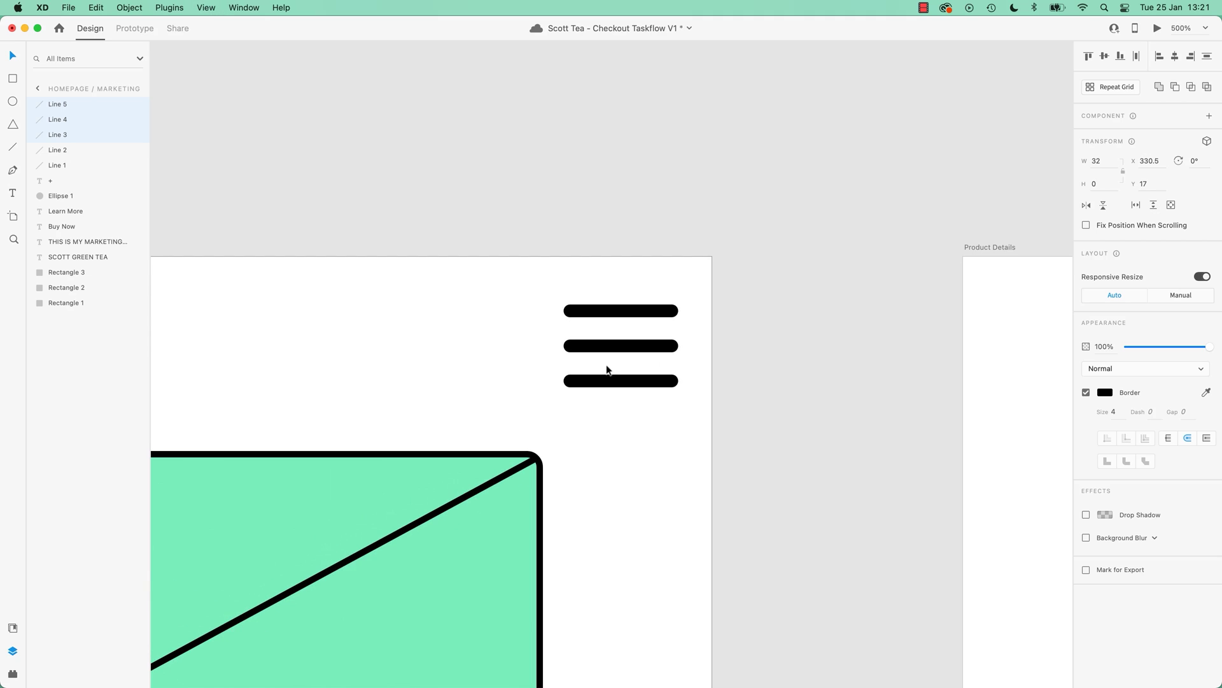
pyautogui.moveTo(569, 380); pyautogui.dragTo(592, 371)
# Step: Zoom out to the whole homepage artboard and save the document
pyautogui.click(790, 372)
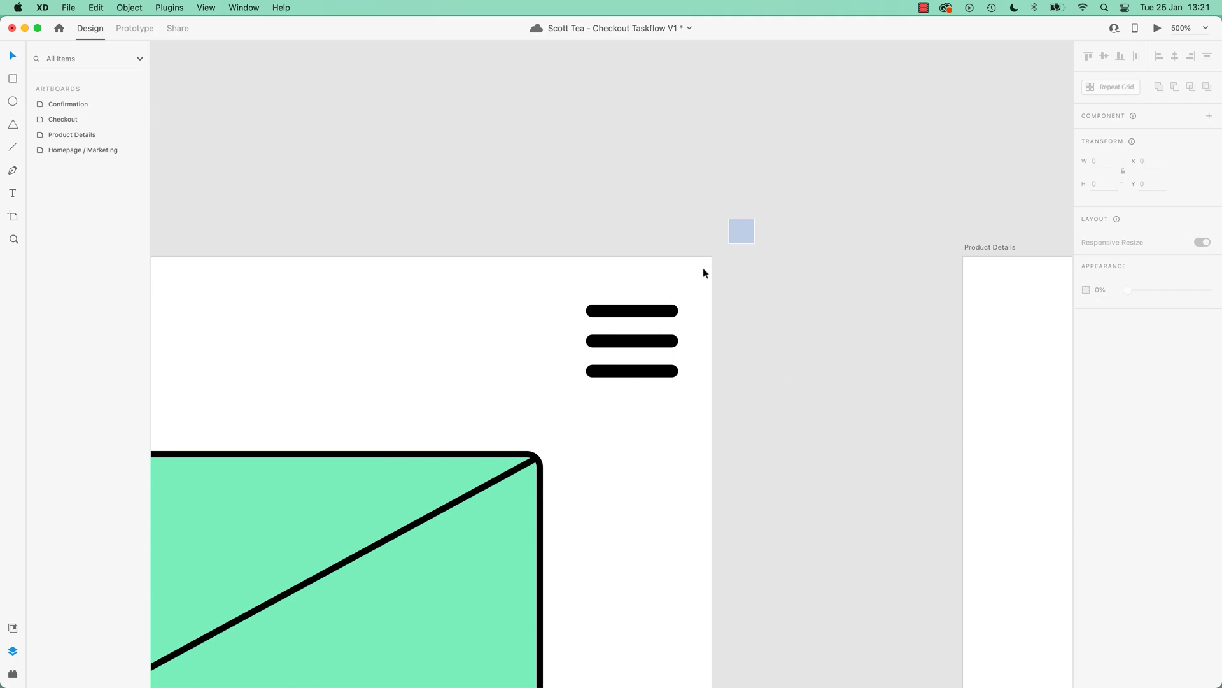
pyautogui.press('super+minus')
pyautogui.press('super+minus')
pyautogui.press('super+minus')
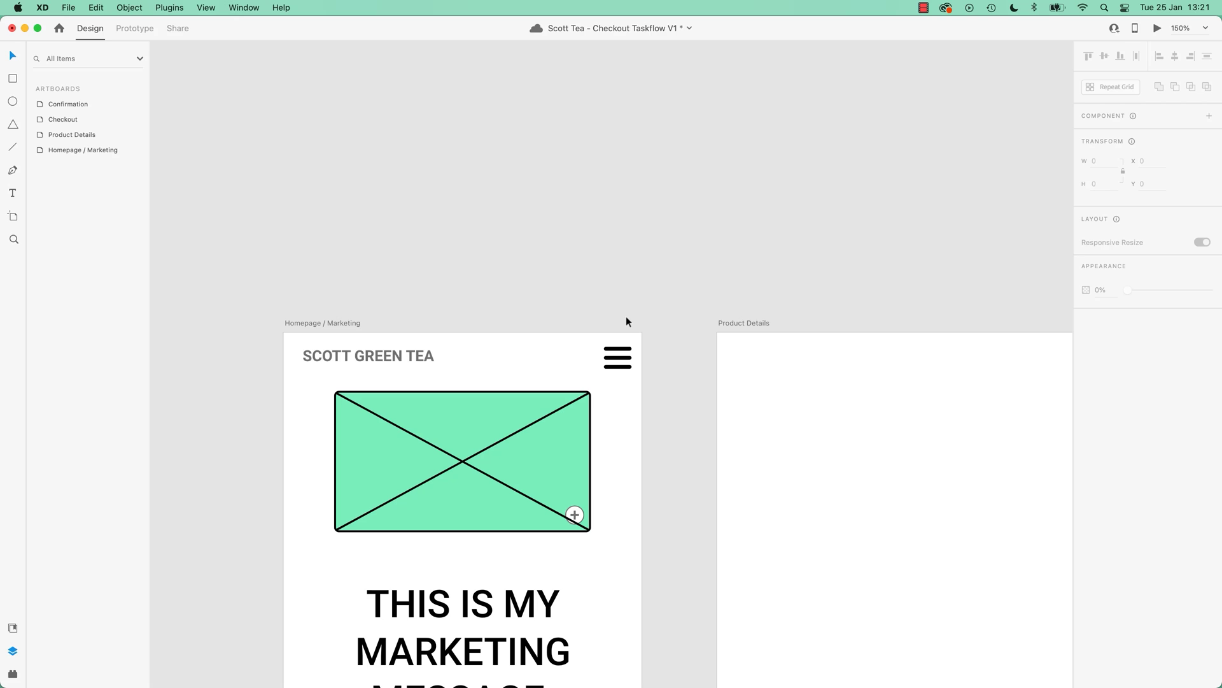
pyautogui.press('super+s')
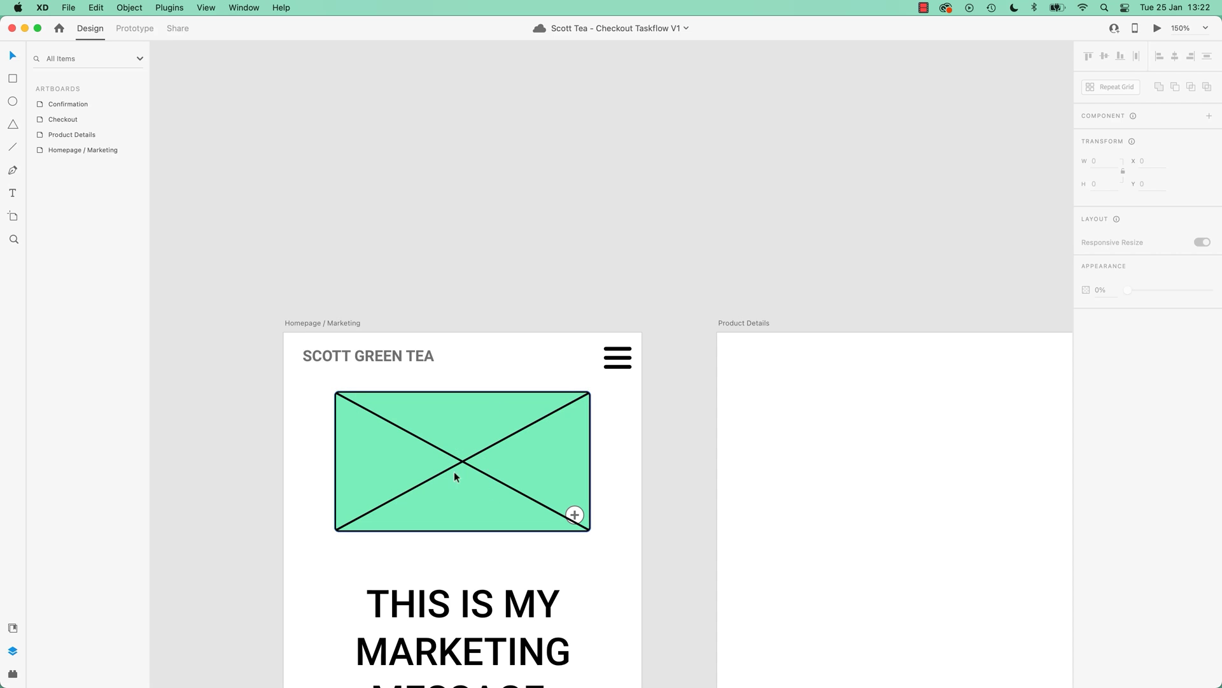
# Step: Delete both placeholder diagonals, undo to restore them, then switch to Chrome's 'image icon' results
pyautogui.click(476, 468)
pyautogui.press('Delete')
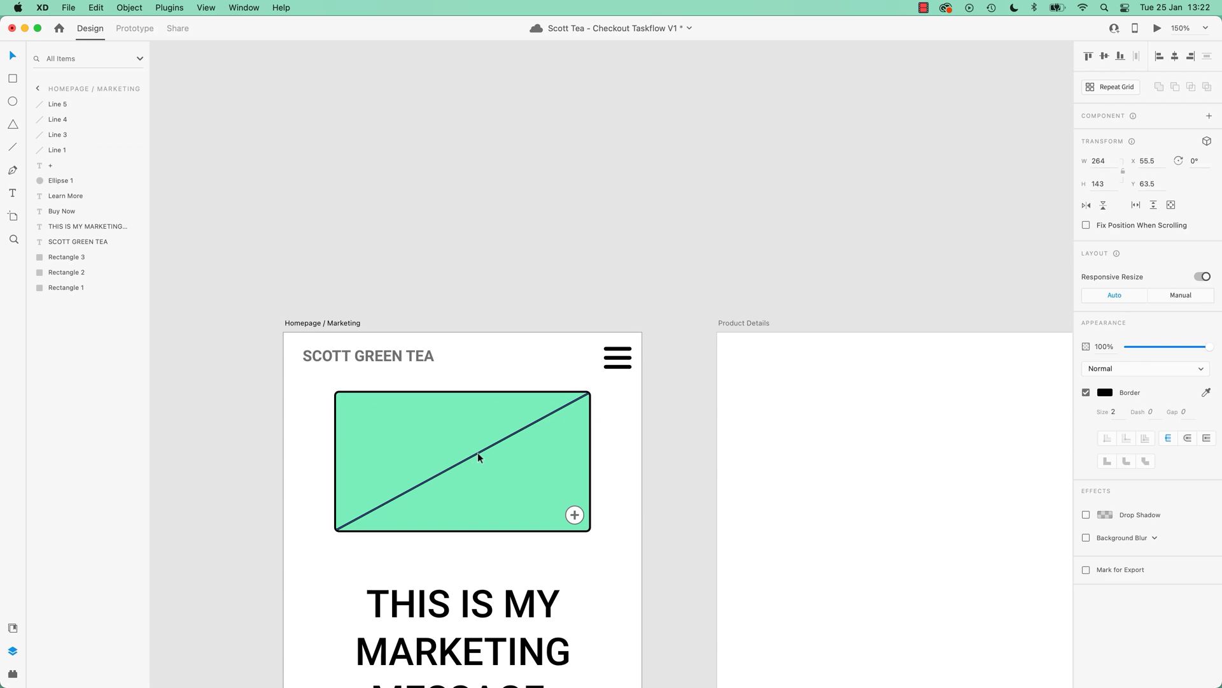
pyautogui.press('Delete')
pyautogui.press('super+z')
pyautogui.press('super+z')
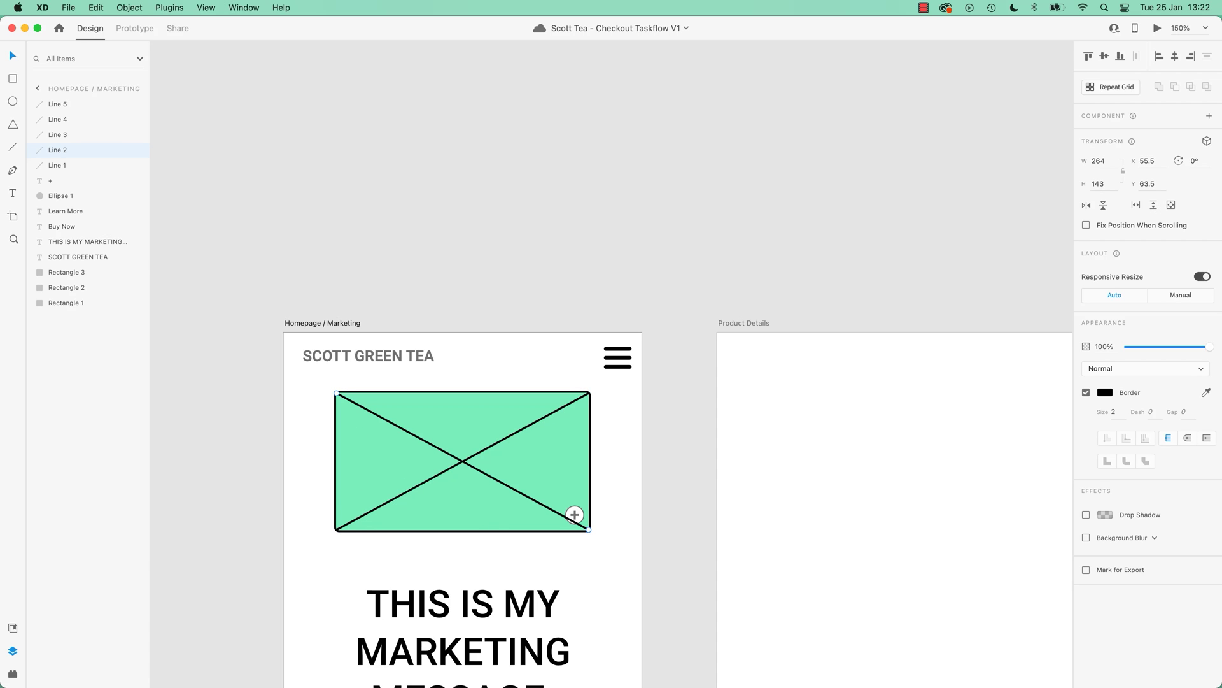
pyautogui.press('super+Tab')
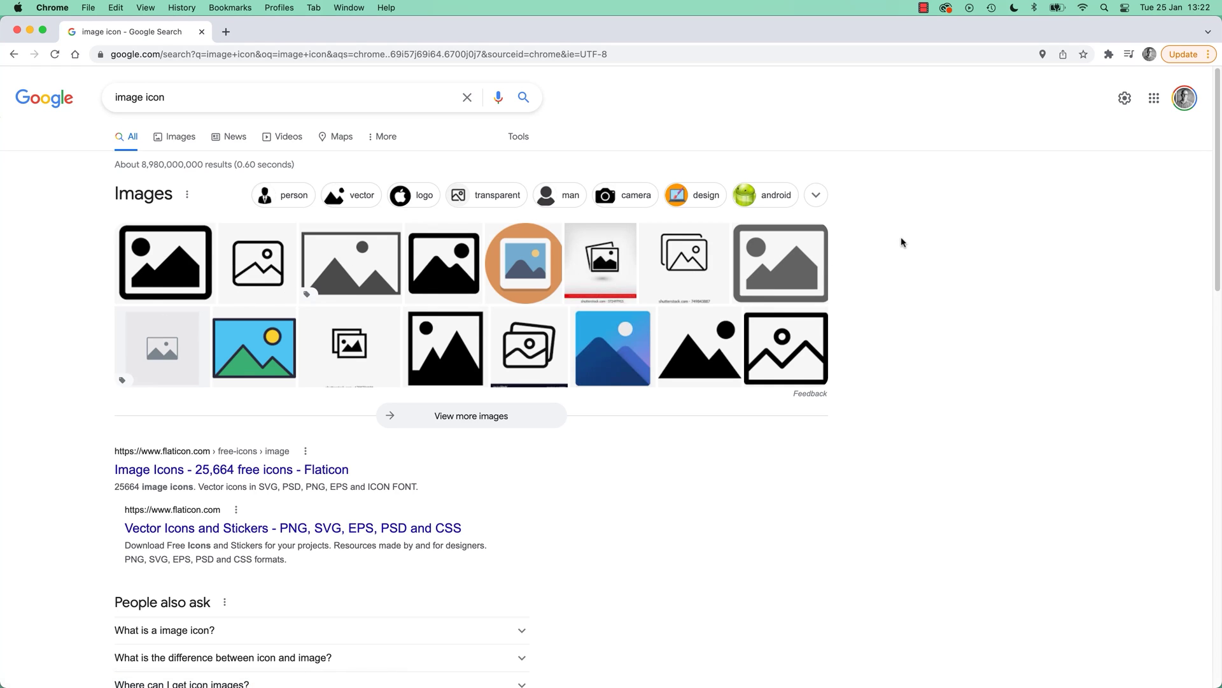
# Step: Return to Adobe XD and clear the selection on the homepage artboard
pyautogui.press('super+Tab')
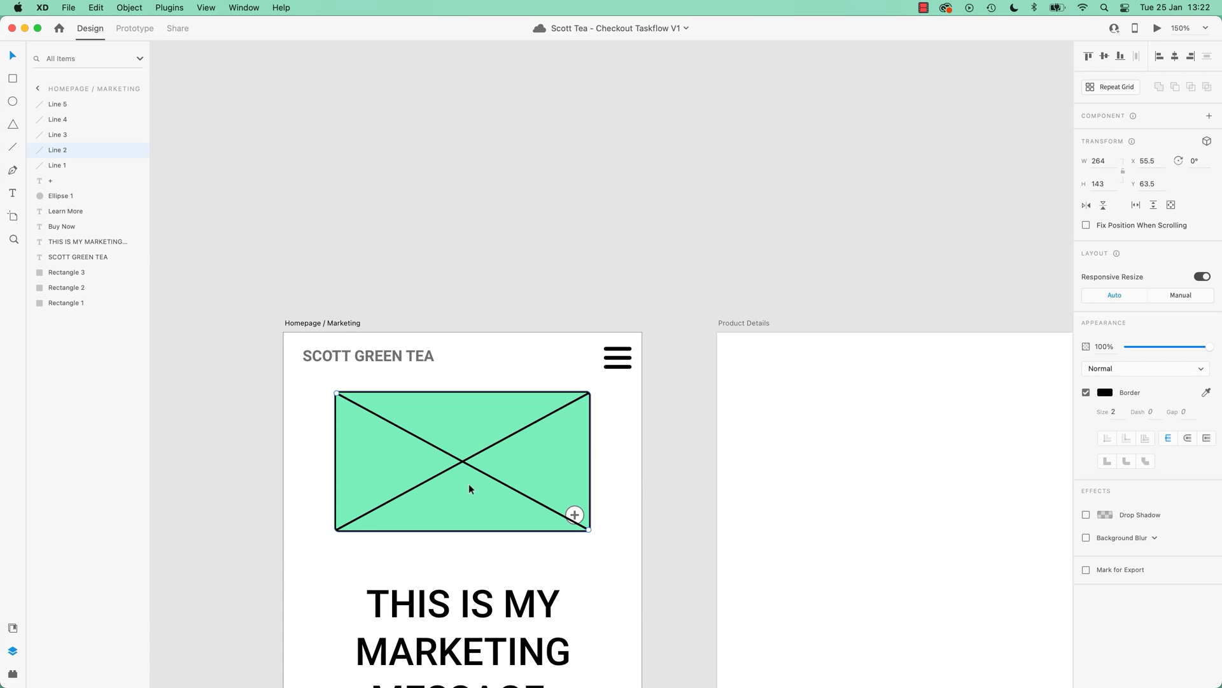
pyautogui.click(678, 403)
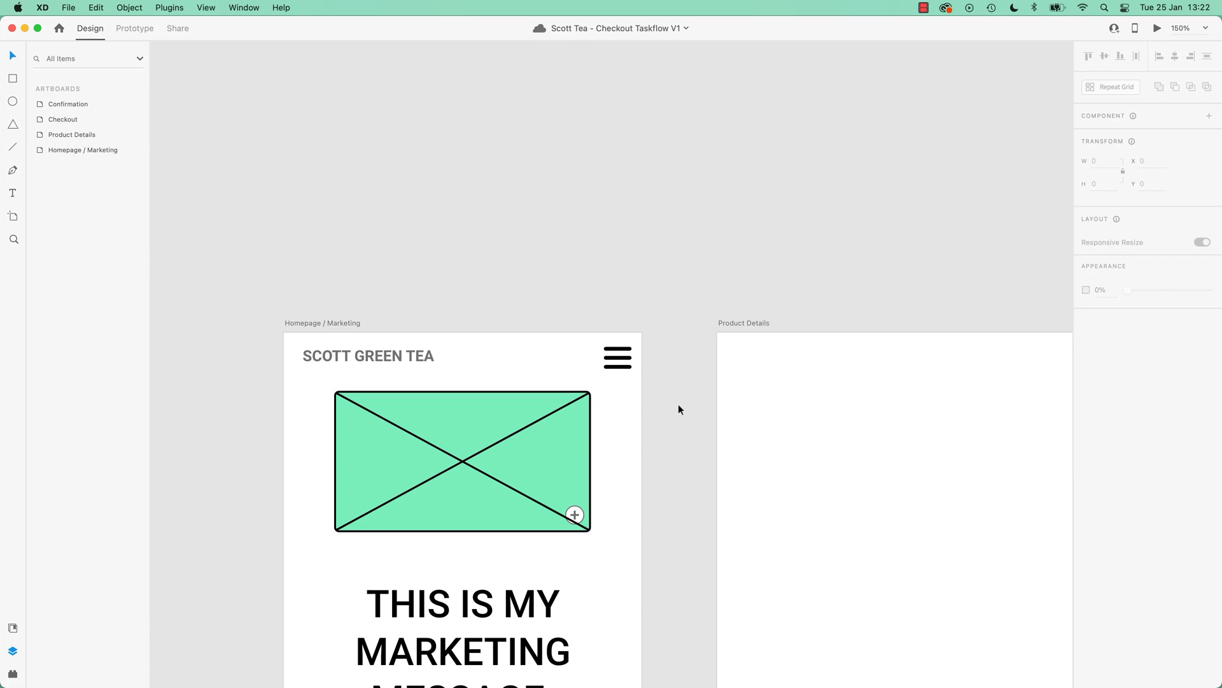
pyautogui.scroll(-5, 674, 404)
pyautogui.scroll(1, 675, 331)
pyautogui.scroll(-3, 667, 301)
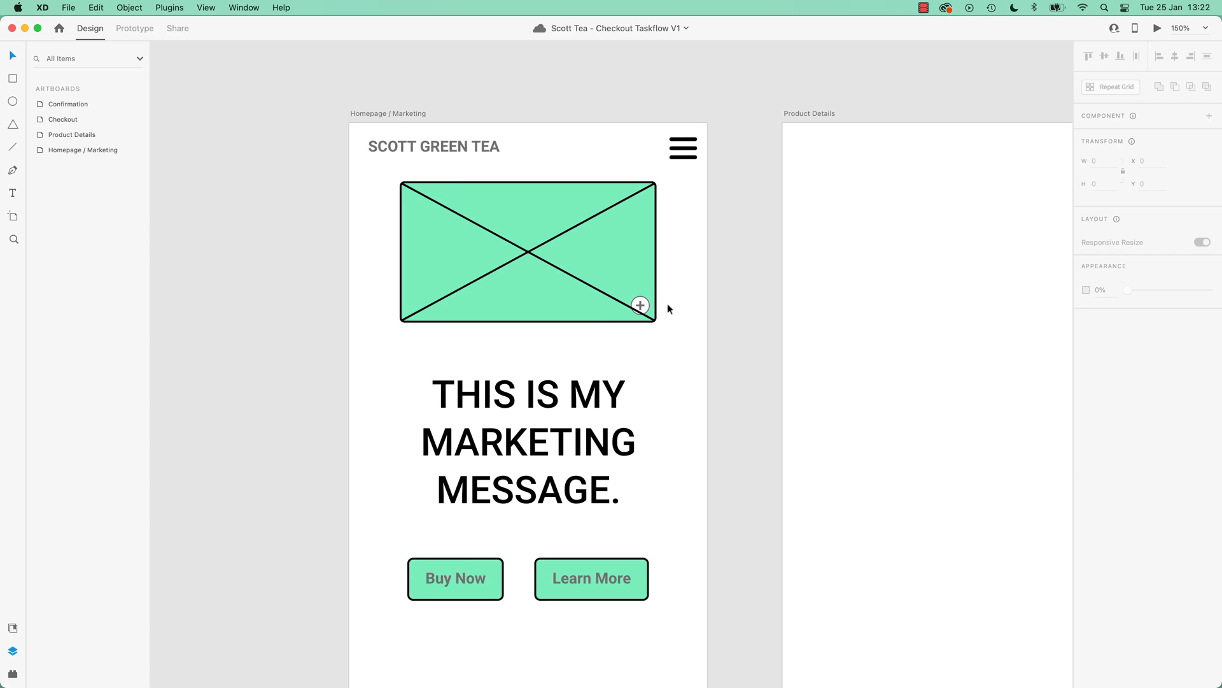
# Step: Set the Learn More, Buy Now and SCOTT GREEN TEA text fill to black
pyautogui.click(609, 577)
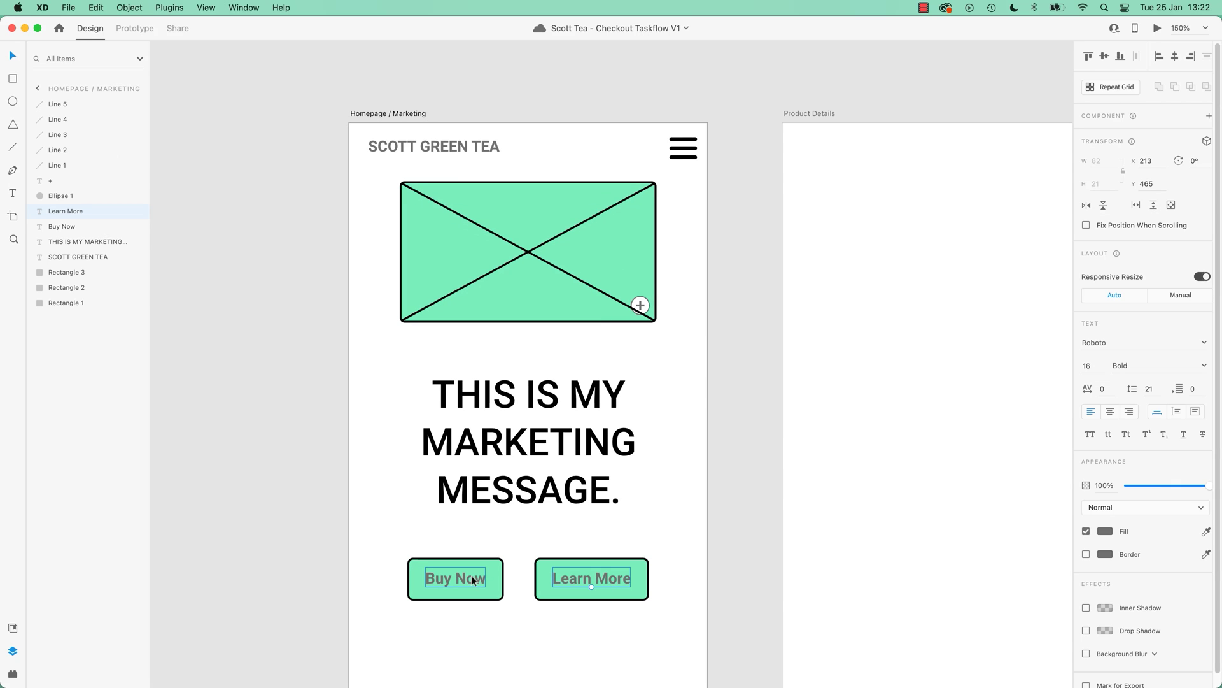
pyautogui.keyDown('shift'); pyautogui.click(475, 576); pyautogui.keyUp('shift')
pyautogui.keyDown('shift'); pyautogui.click(464, 147); pyautogui.keyUp('shift')
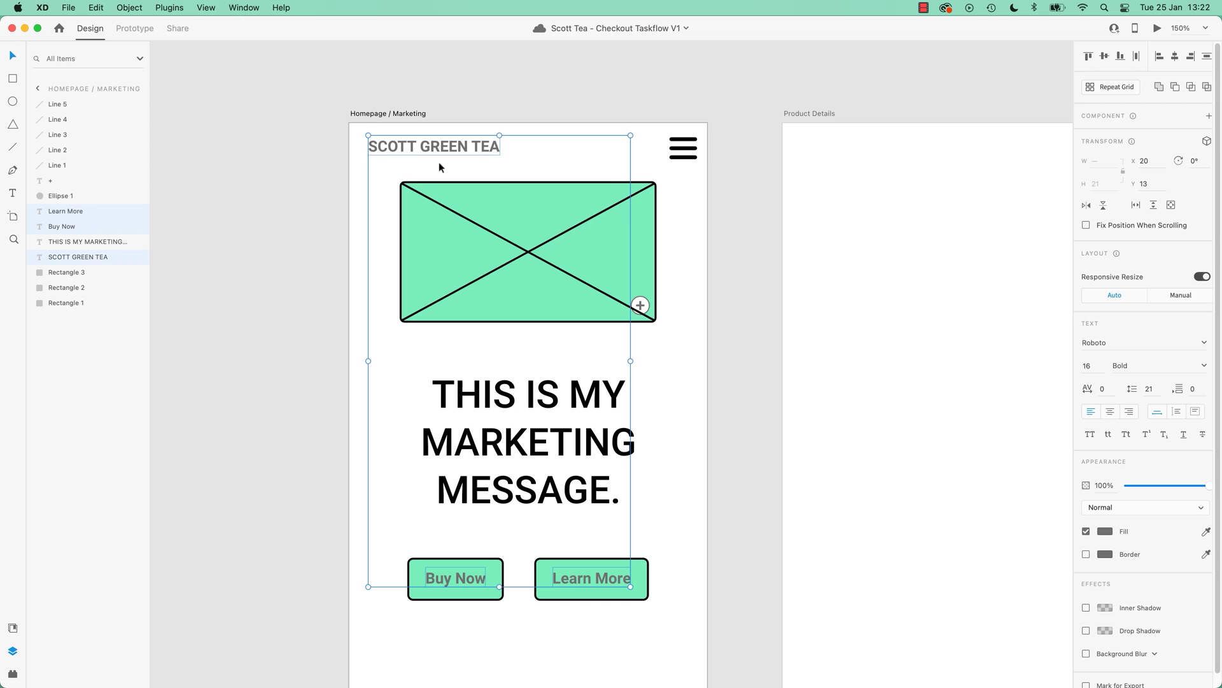
pyautogui.click(1105, 531)
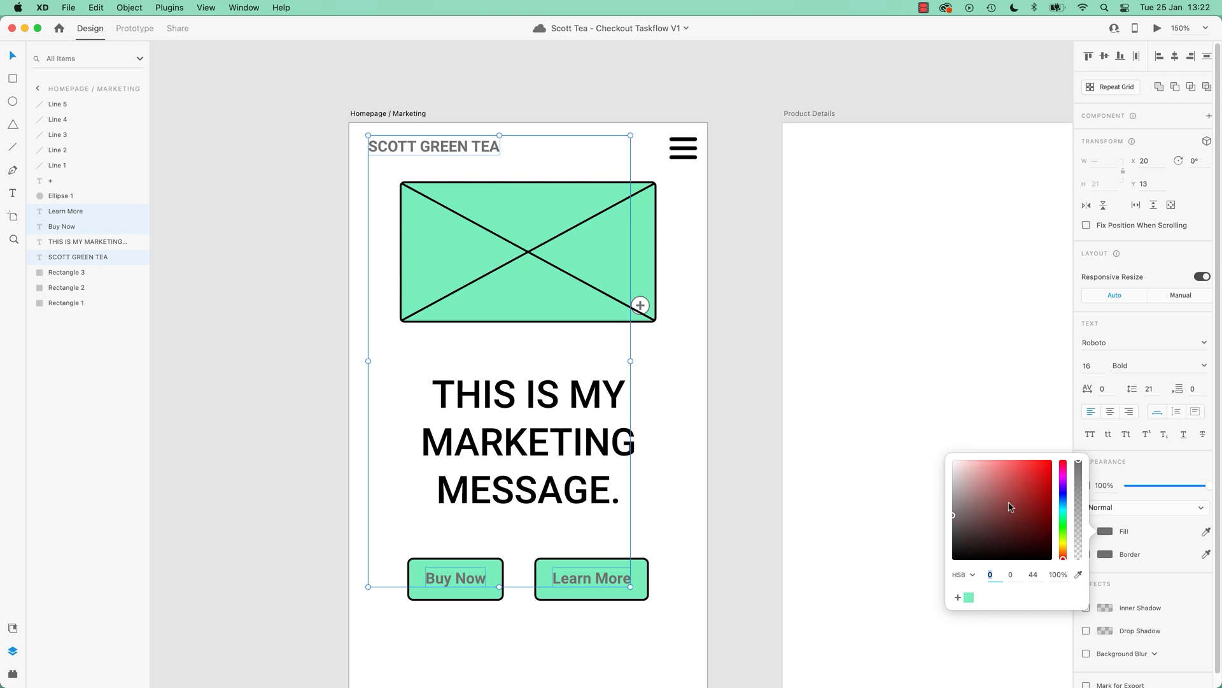
pyautogui.moveTo(1012, 507); pyautogui.dragTo(958, 557)
pyautogui.click(850, 480)
pyautogui.click(720, 404)
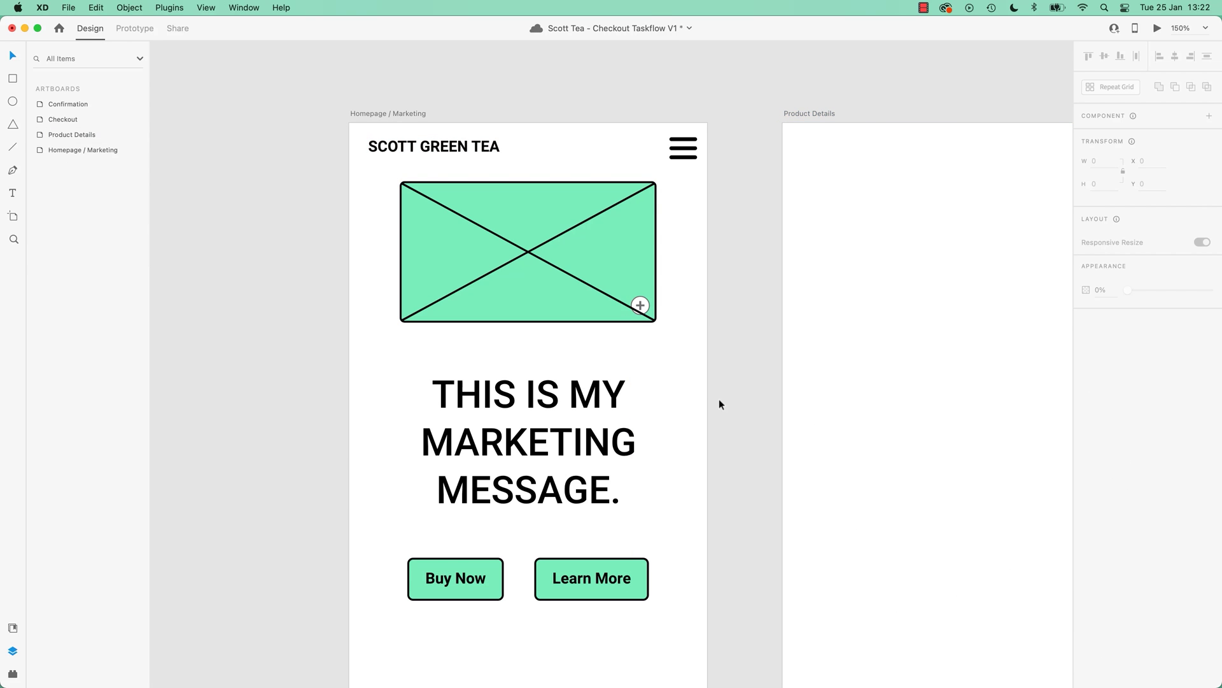
# Step: Paste the green rectangle's appearance onto the small circle and bring it to the front
pyautogui.click(642, 306)
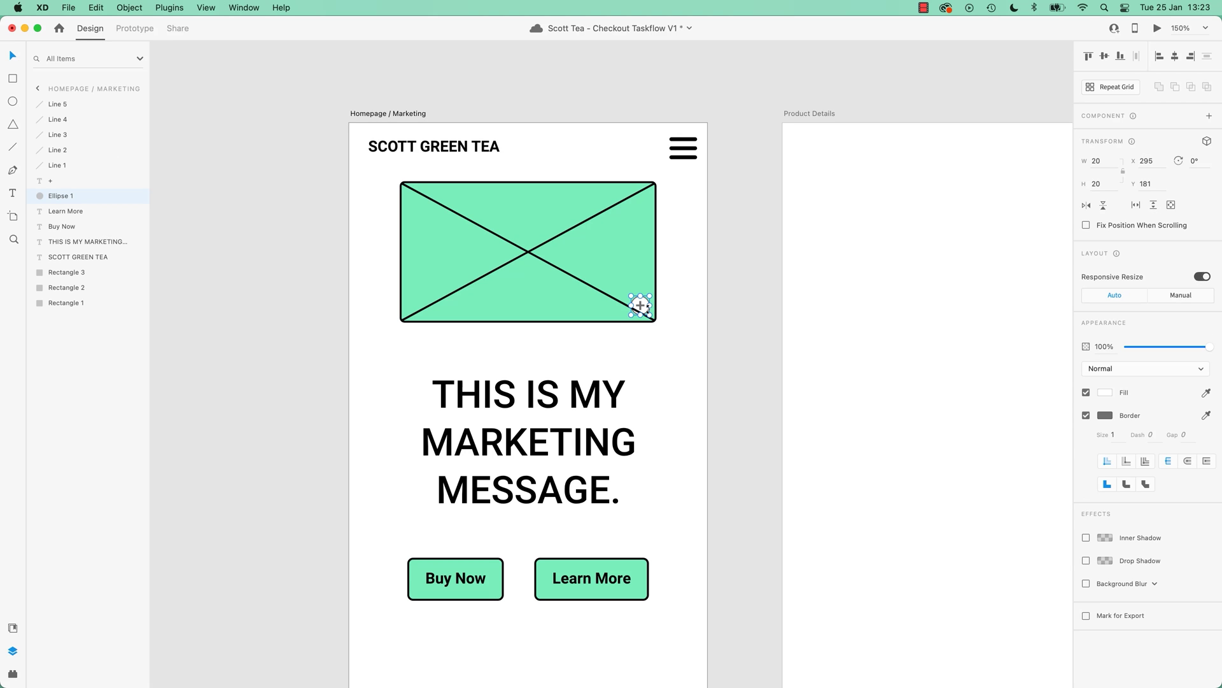
pyautogui.click(648, 250)
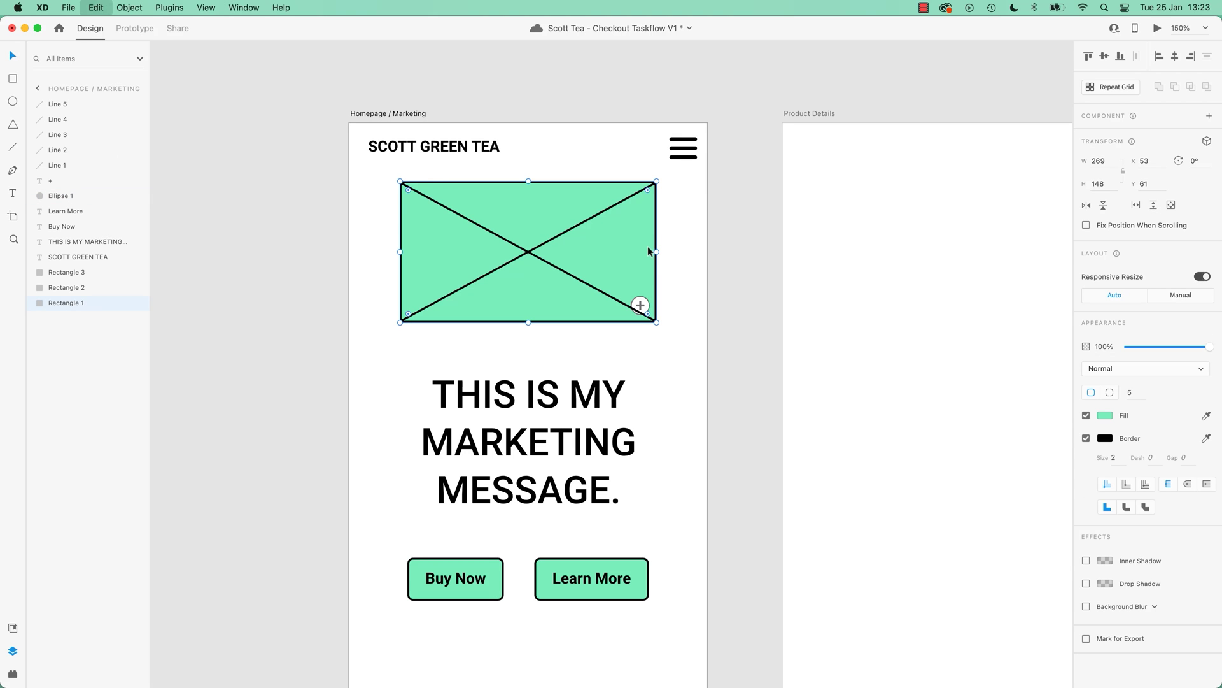
pyautogui.click(647, 303)
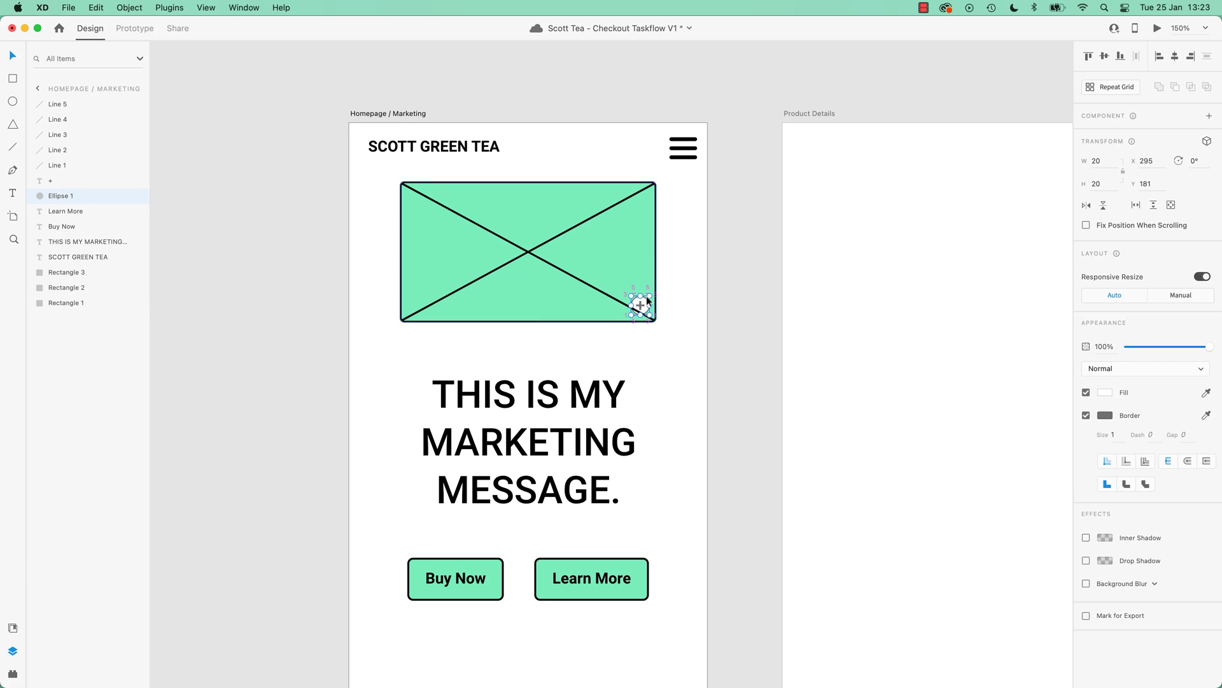
pyautogui.press('super+shift+v')
pyautogui.press('super+shift+bracketright')
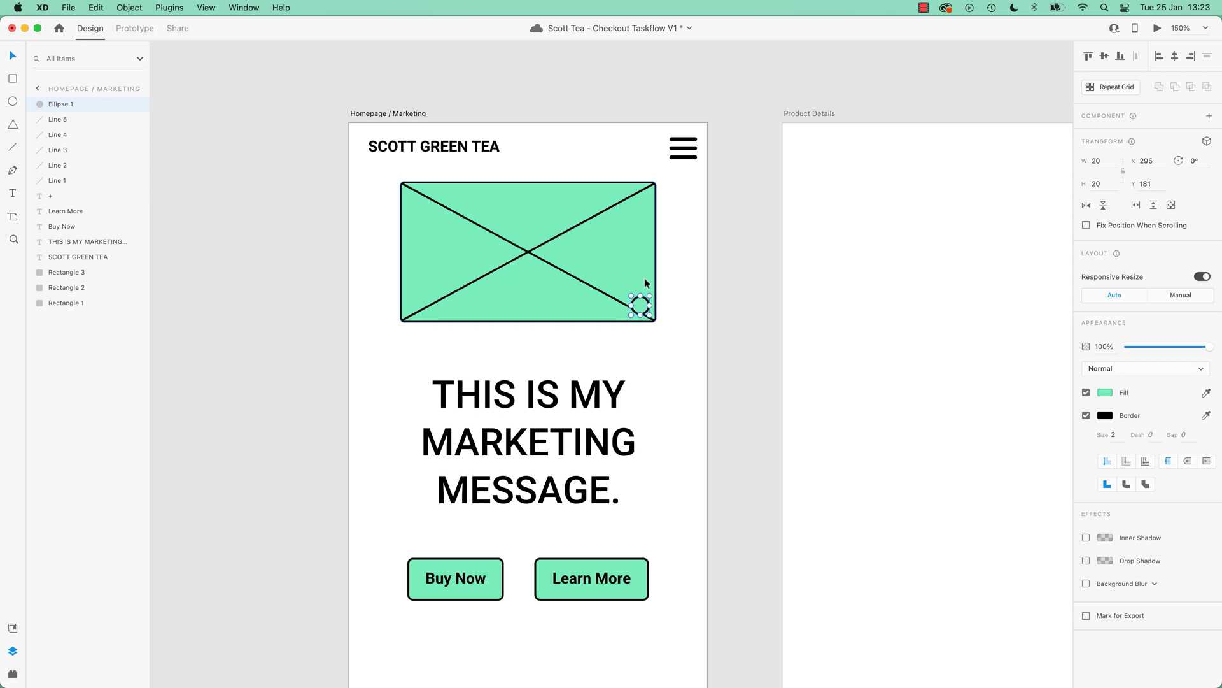
# Step: Nudge the circle right, bring the plus sign in front of it and lift it up
pyautogui.scroll(5, 645, 282)
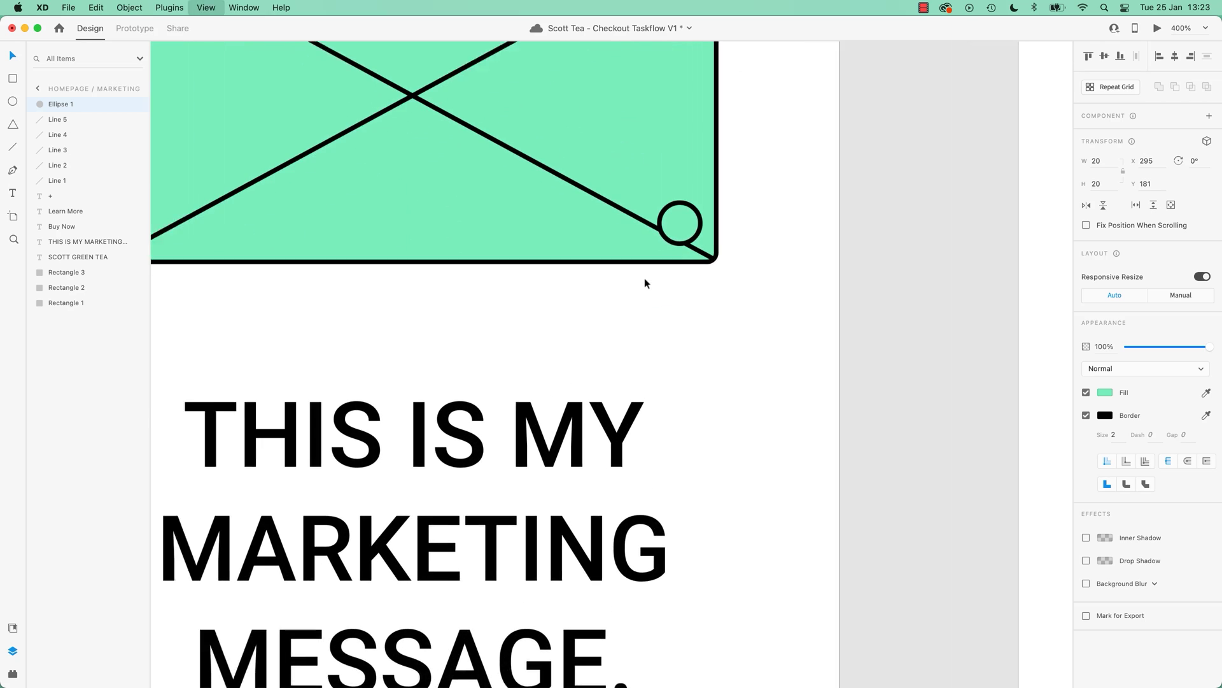
pyautogui.moveTo(694, 199); pyautogui.dragTo(706, 220)
pyautogui.click(690, 226)
pyautogui.press('super+shift+bracketright')
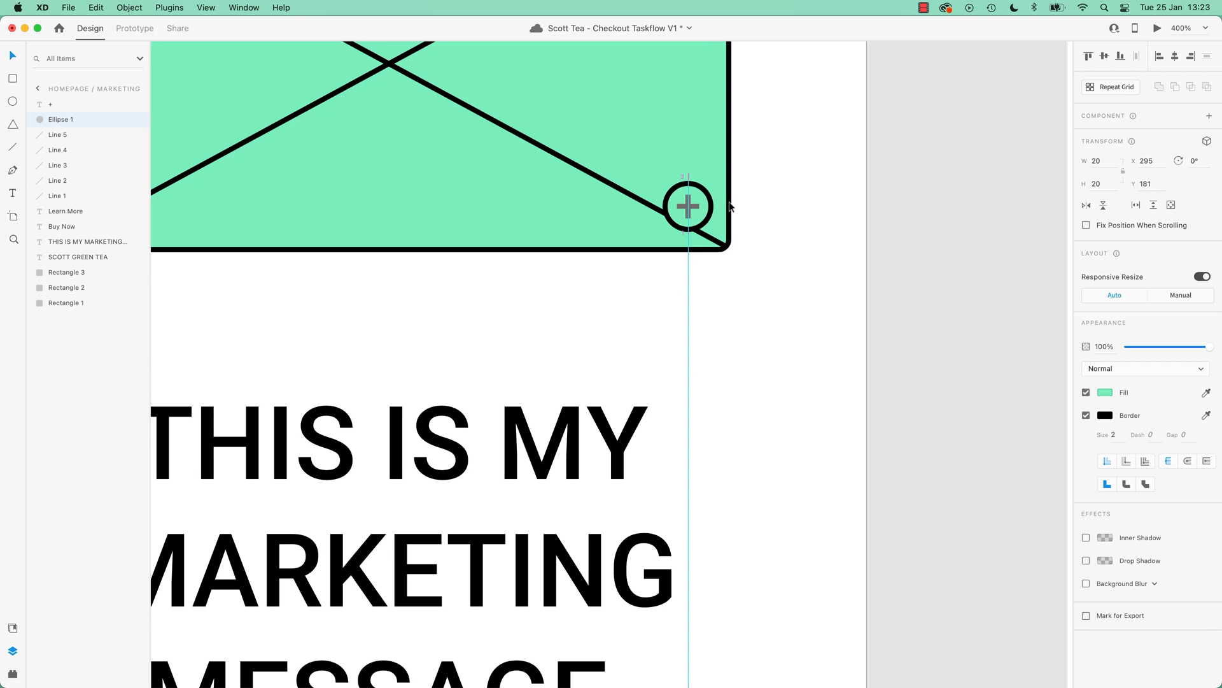
pyautogui.click(695, 209)
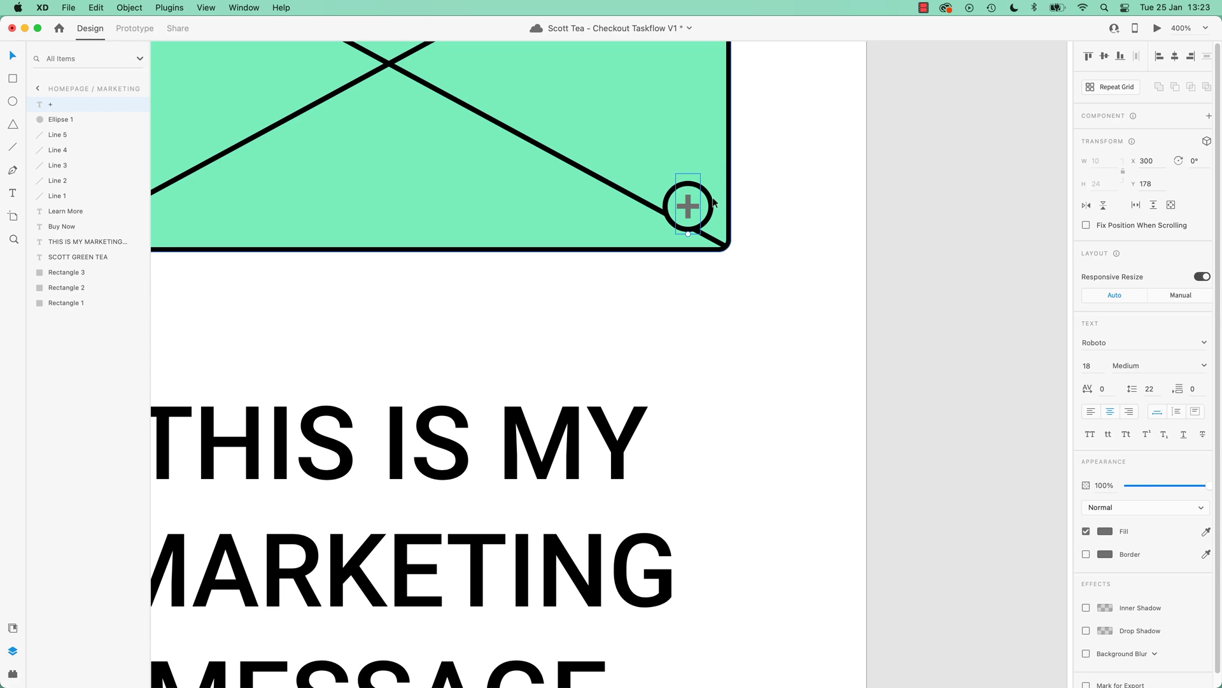
pyautogui.moveTo(687, 212); pyautogui.dragTo(688, 184)
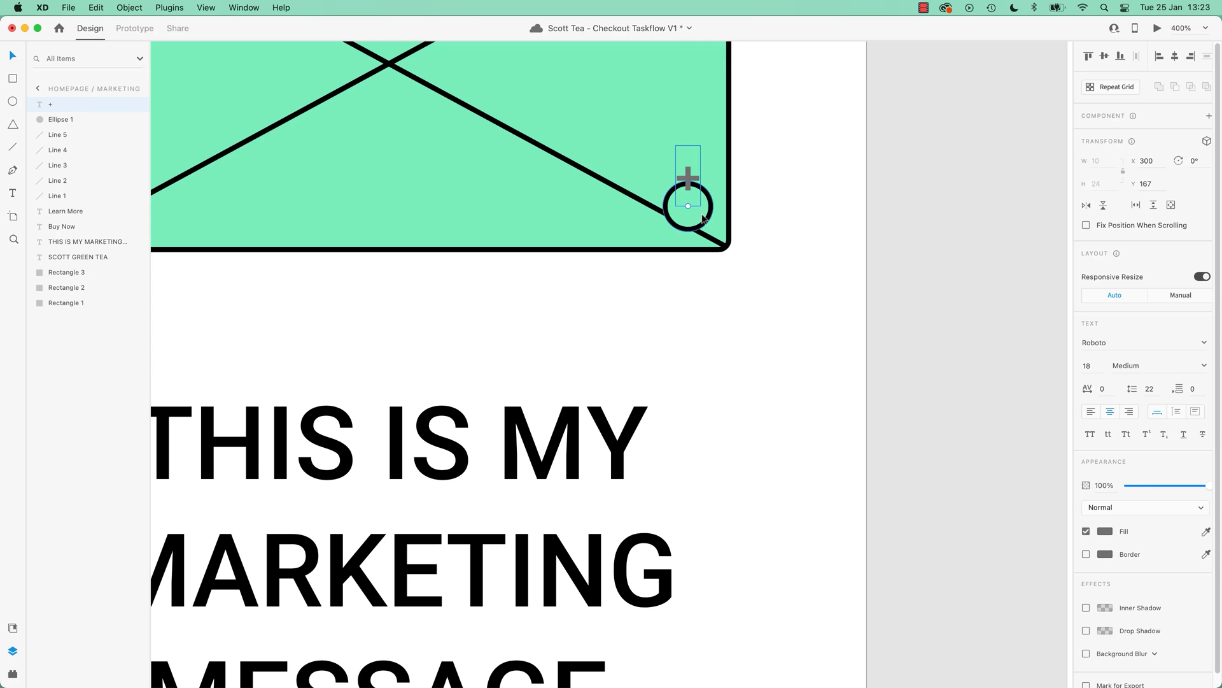
# Step: Try sending the plus sign back, undoing to keep it in front of the circle
pyautogui.click(690, 192)
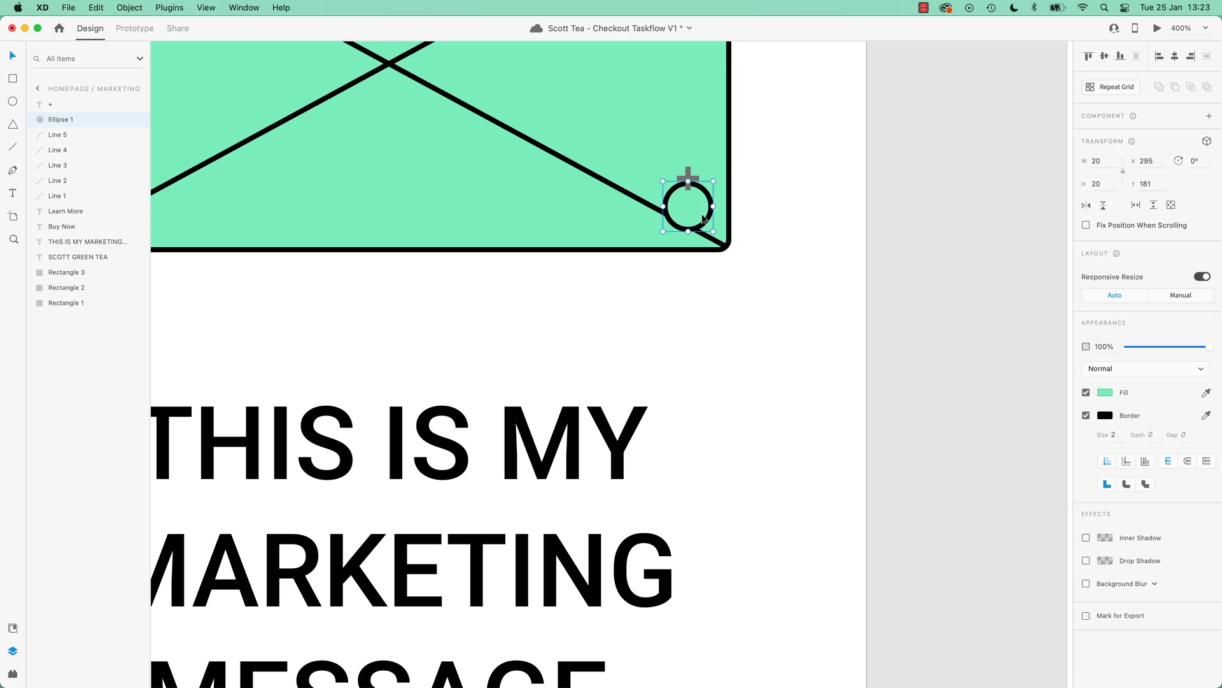
pyautogui.click(685, 179)
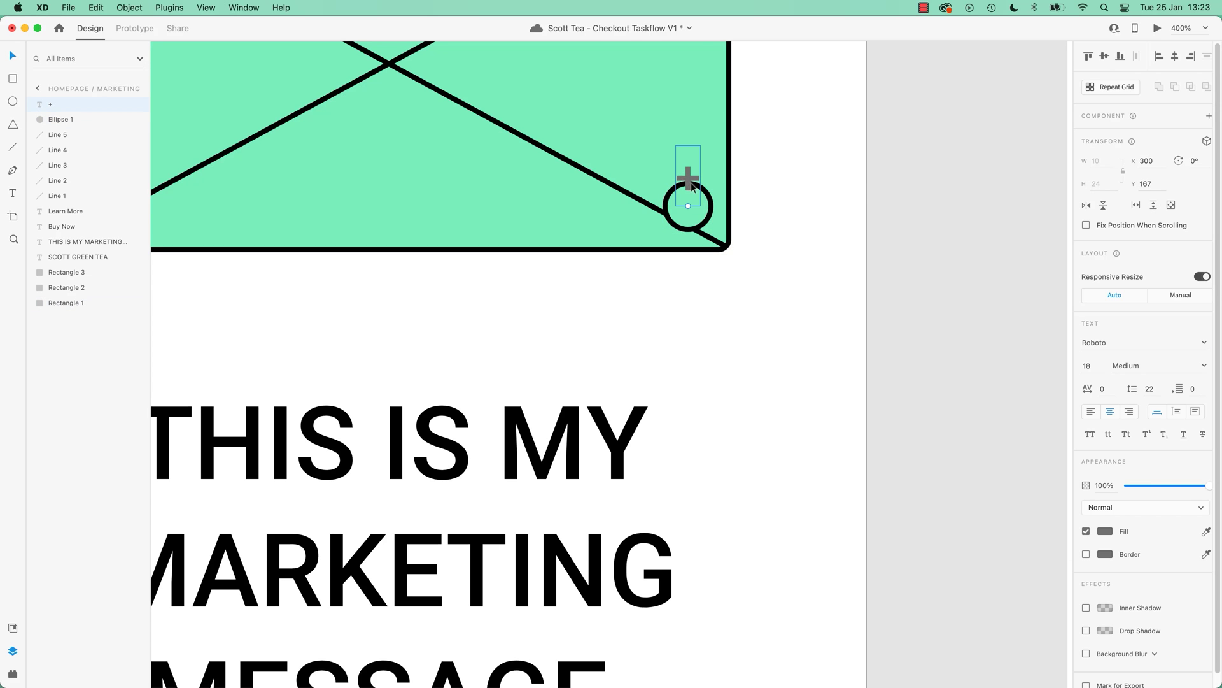
pyautogui.moveTo(685, 180); pyautogui.dragTo(691, 184)
pyautogui.rightClick(691, 184)
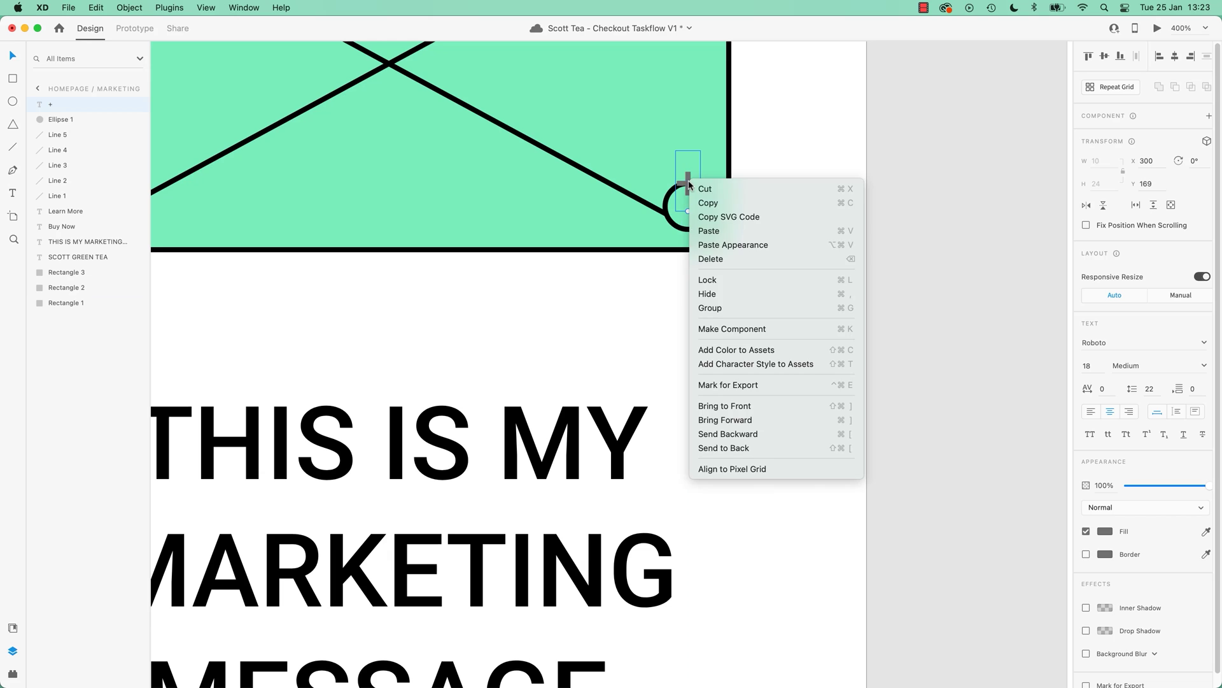
pyautogui.click(741, 447)
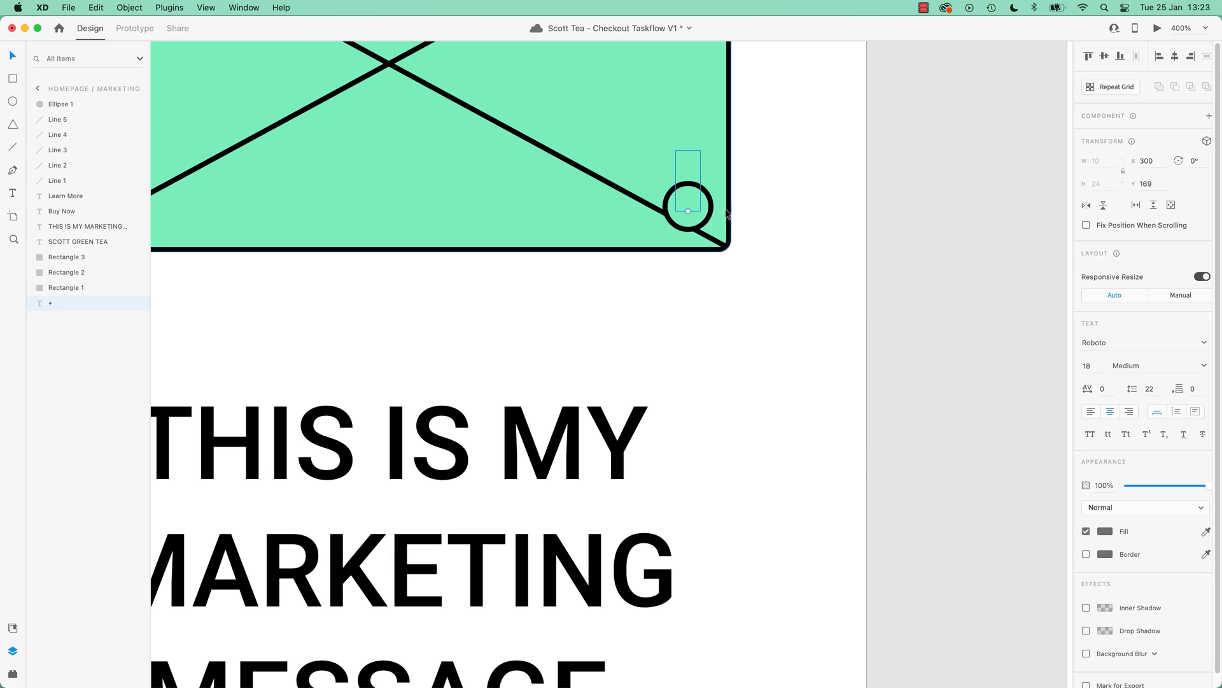
pyautogui.click(772, 206)
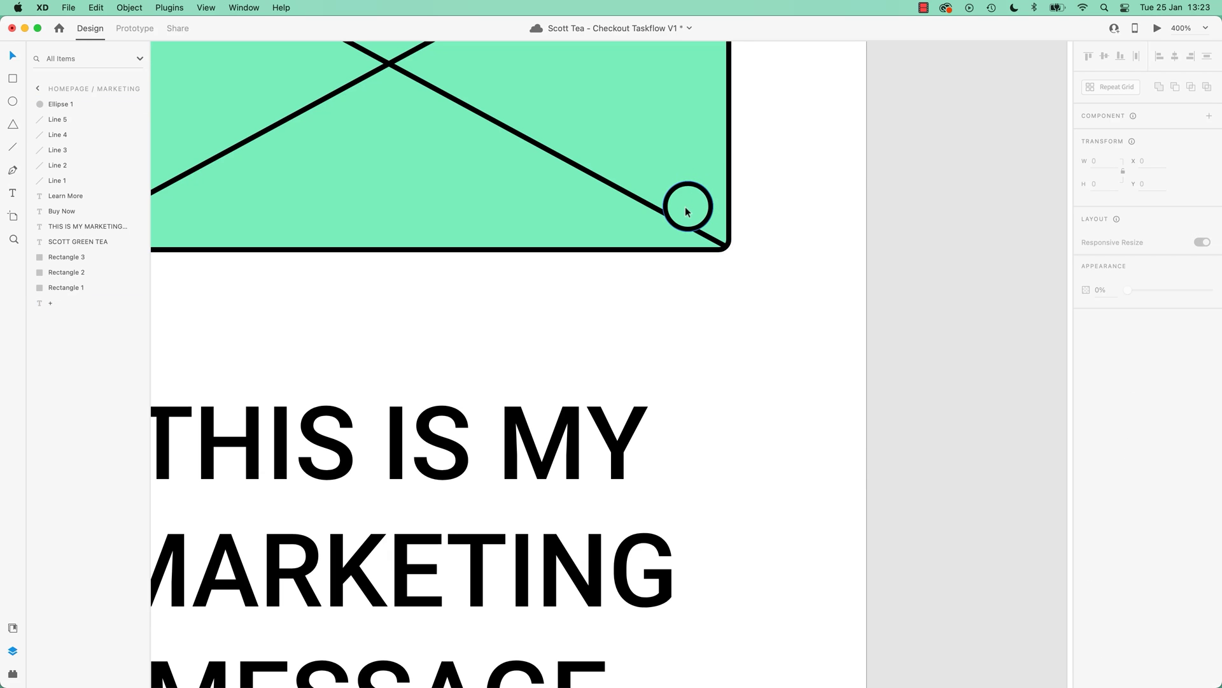
pyautogui.press('super+z')
pyautogui.rightClick(691, 187)
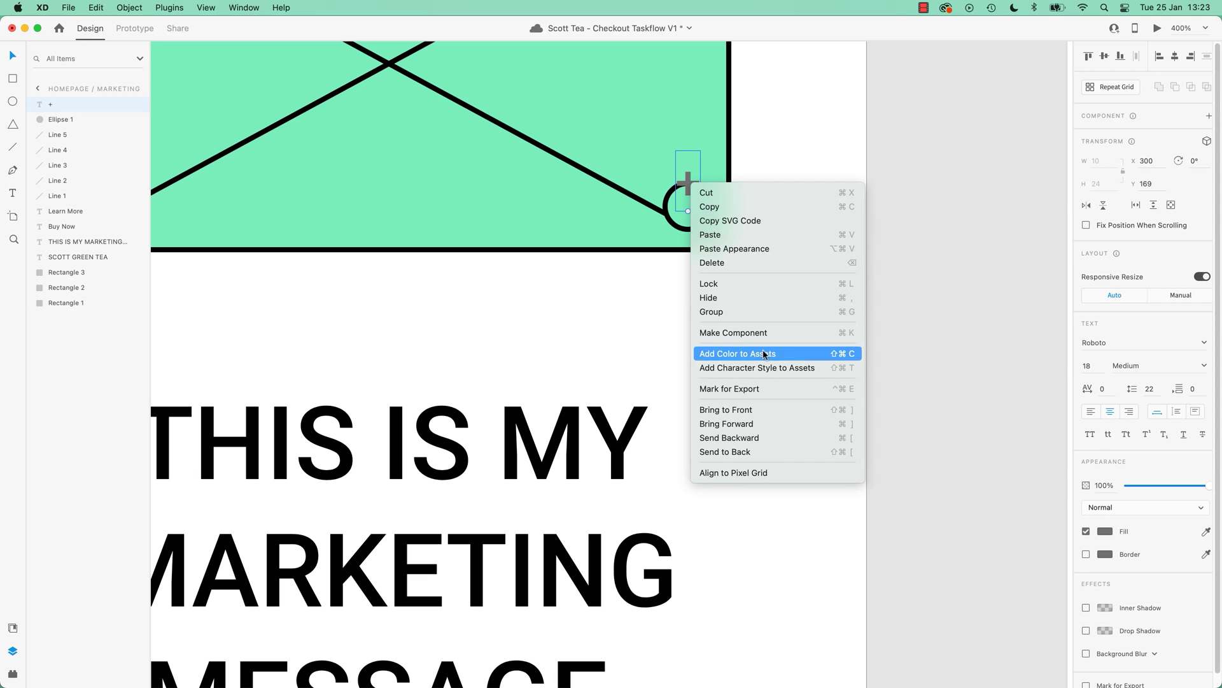
pyautogui.click(701, 441)
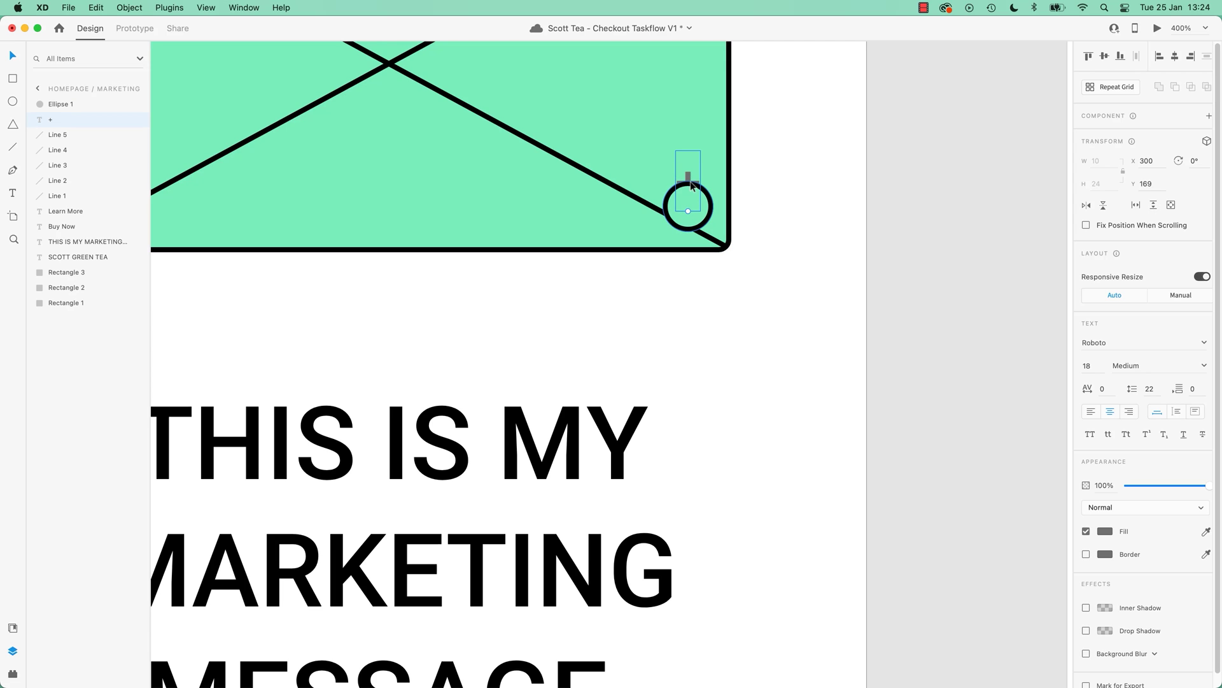
pyautogui.press('super+z')
# Step: Move the plus sign into the circle, fill it black and centre it
pyautogui.moveTo(690, 185); pyautogui.dragTo(691, 211)
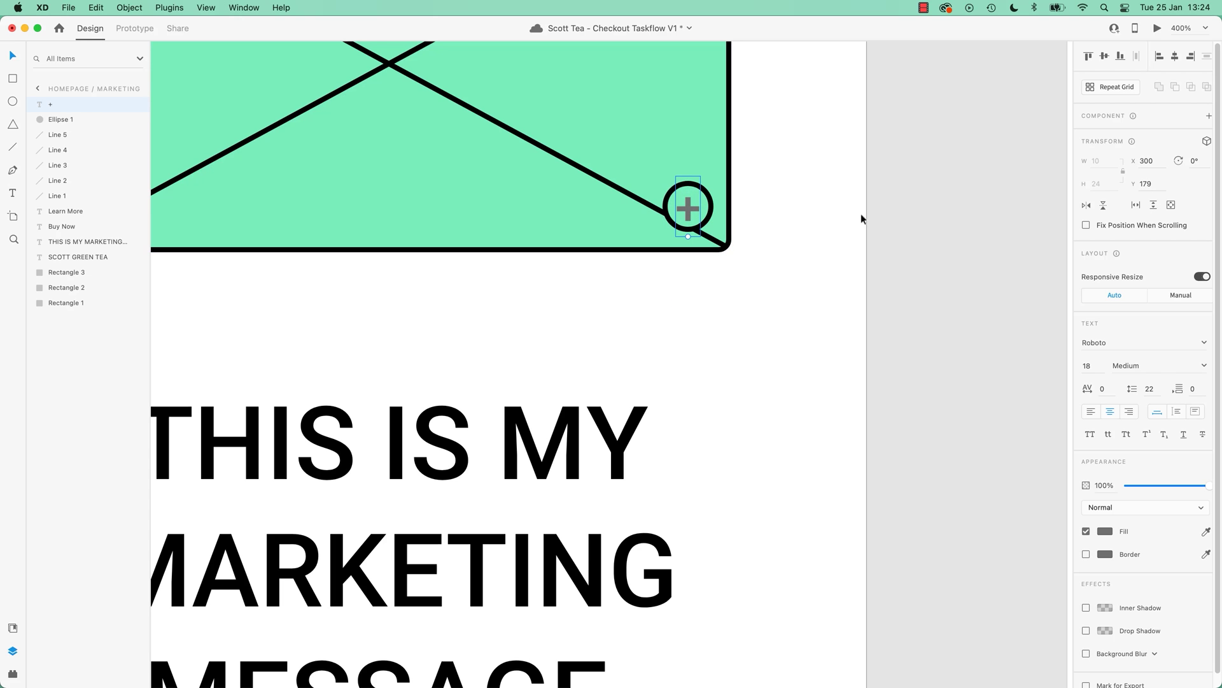
pyautogui.click(1105, 531)
pyautogui.click(891, 365)
pyautogui.moveTo(699, 213); pyautogui.dragTo(699, 212)
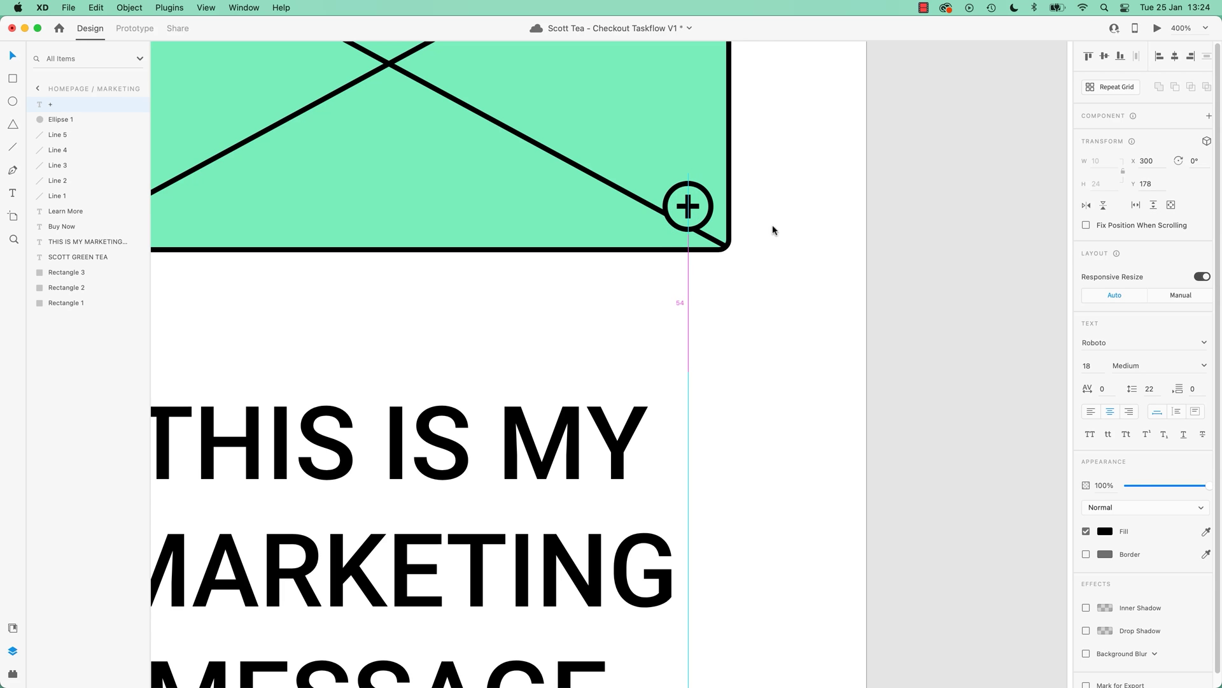
pyautogui.click(919, 244)
pyautogui.press('super+1')
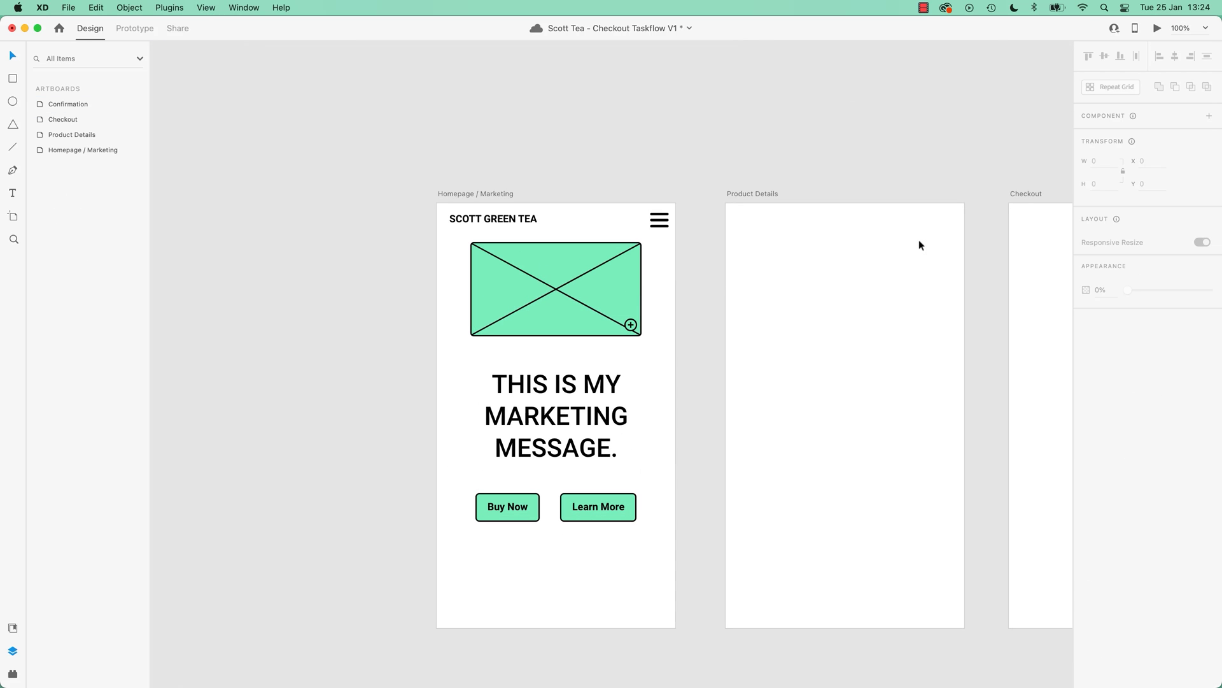